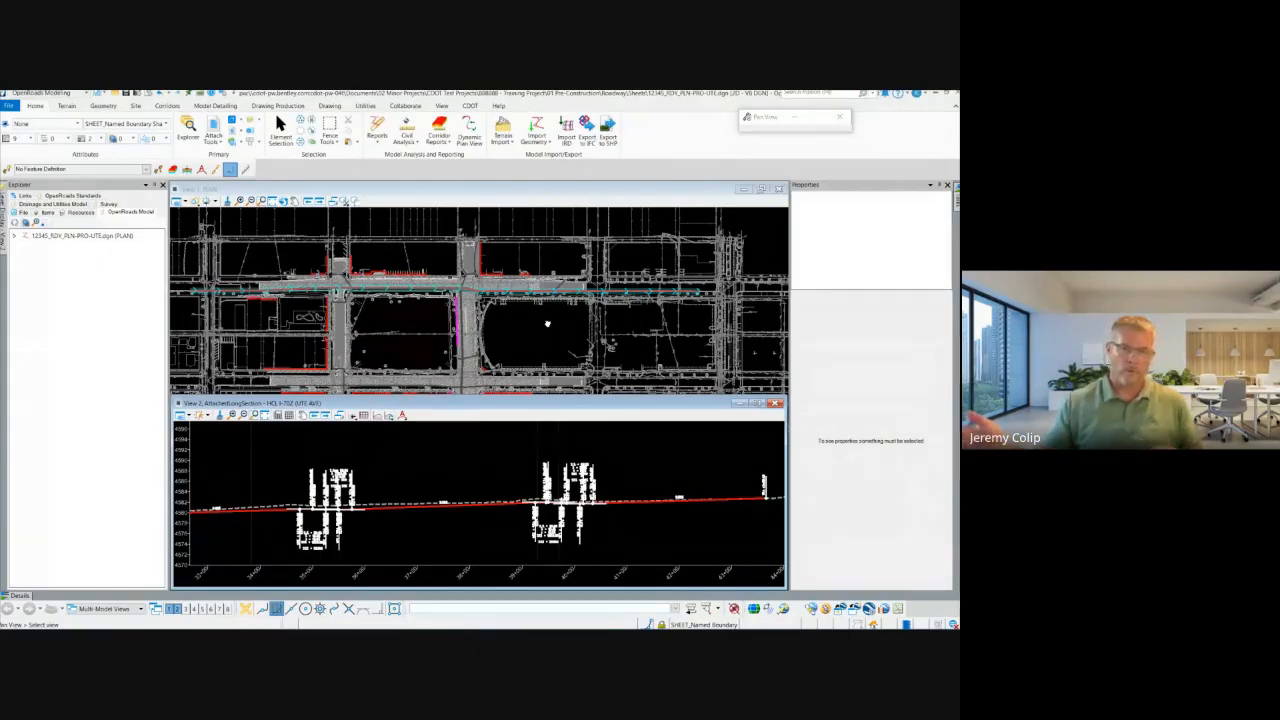
Check the attached references for the plan view, including the existing terrain file 12345_SRV_TER-EXST.dgn, and close the list.
mouse_move(557, 290)
middle_down()
mouse_move(556, 240)
mouse_move(541, 282)
mouse_move(557, 329)
middle_up()
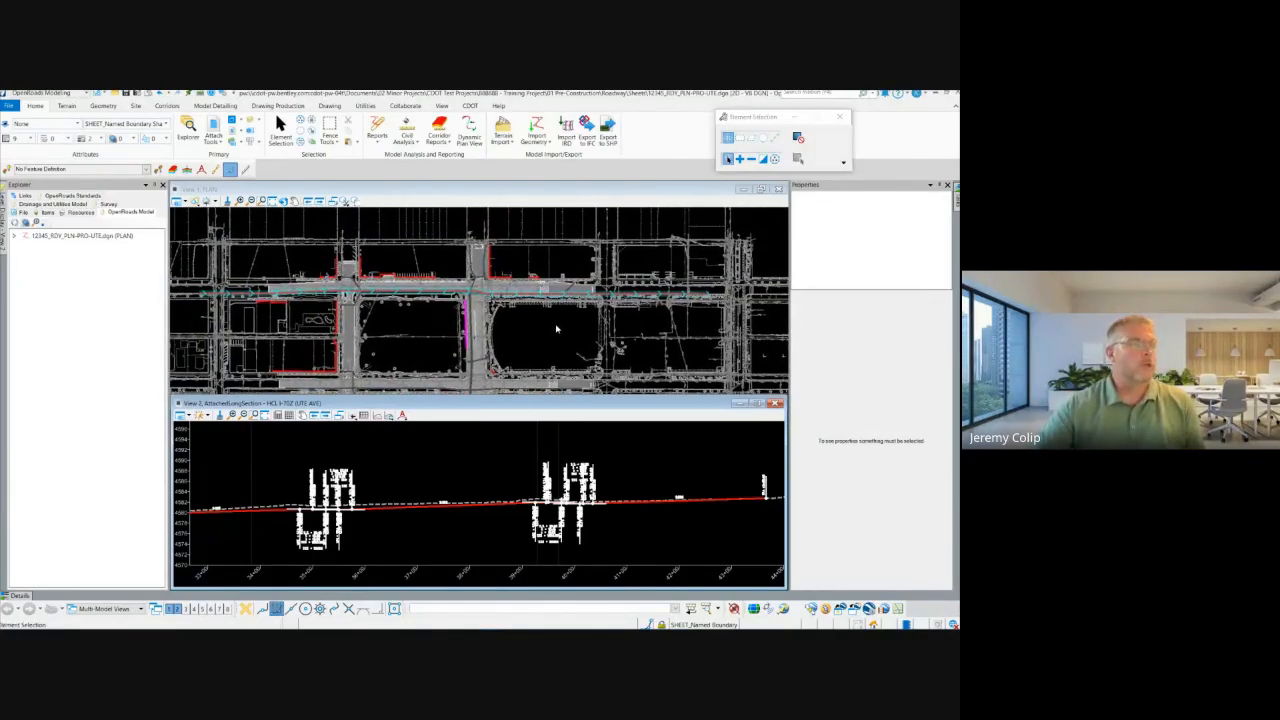
click(546, 335)
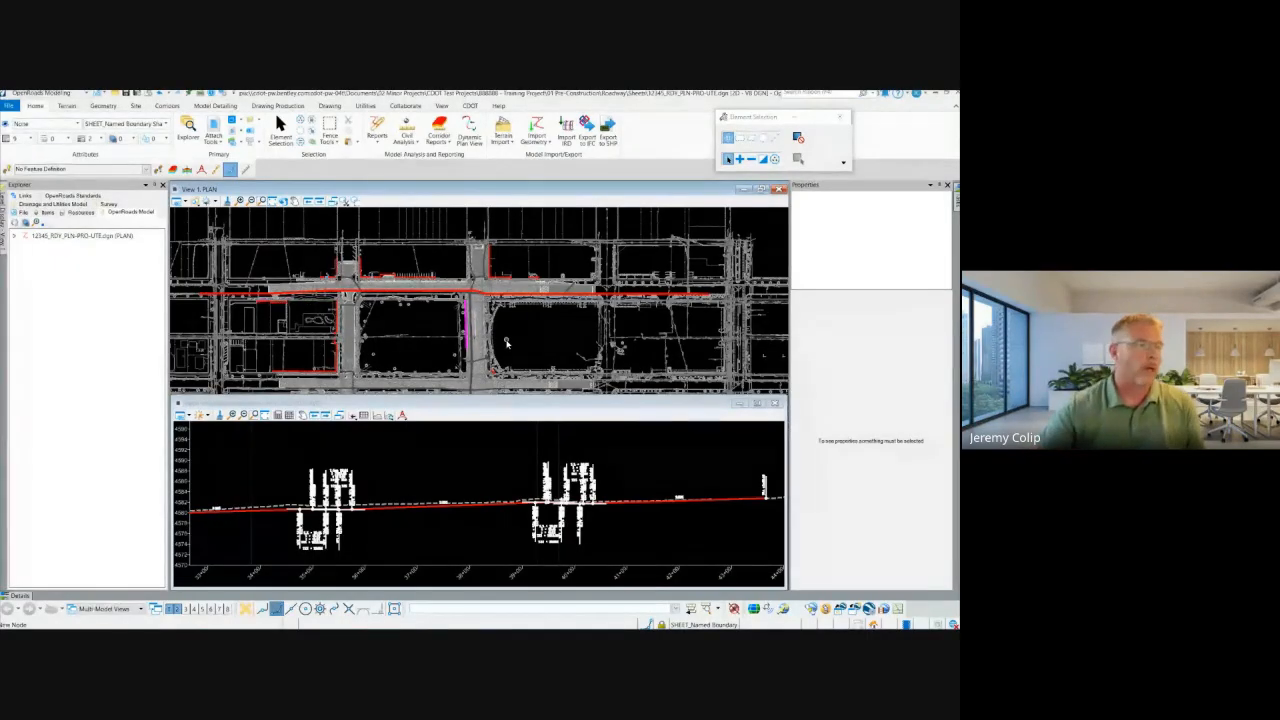
click(213, 123)
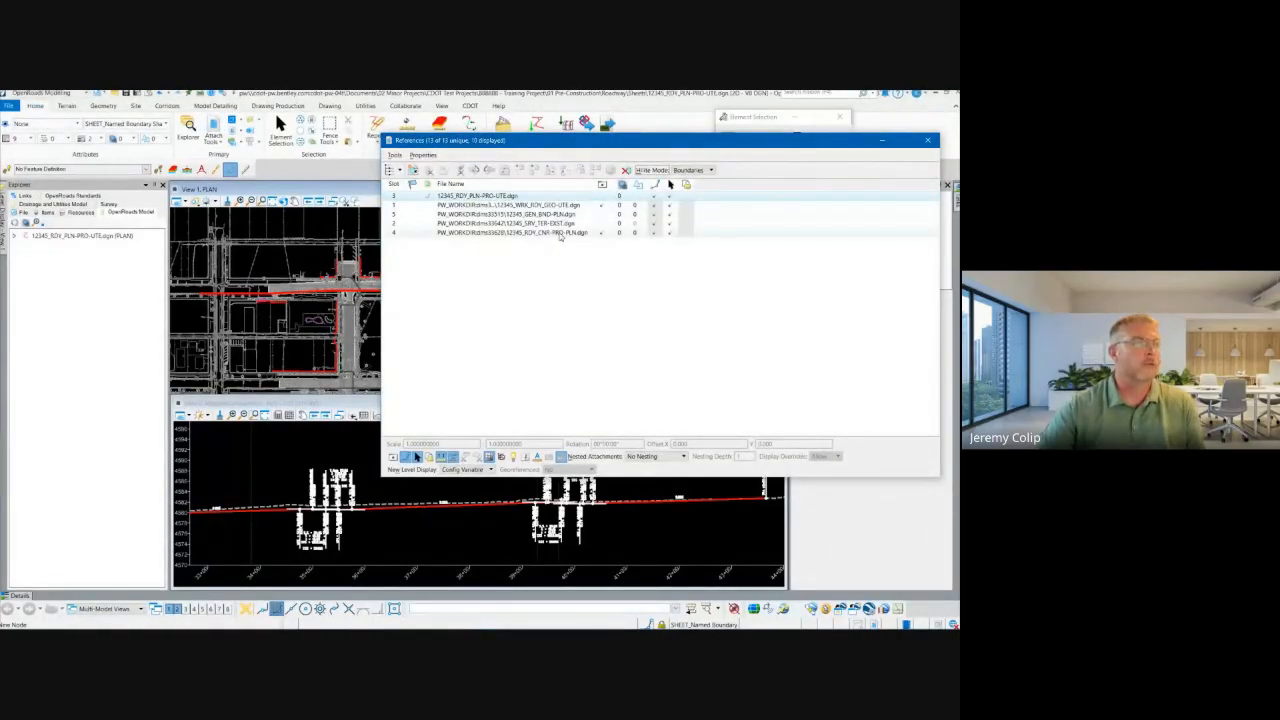
click(529, 224)
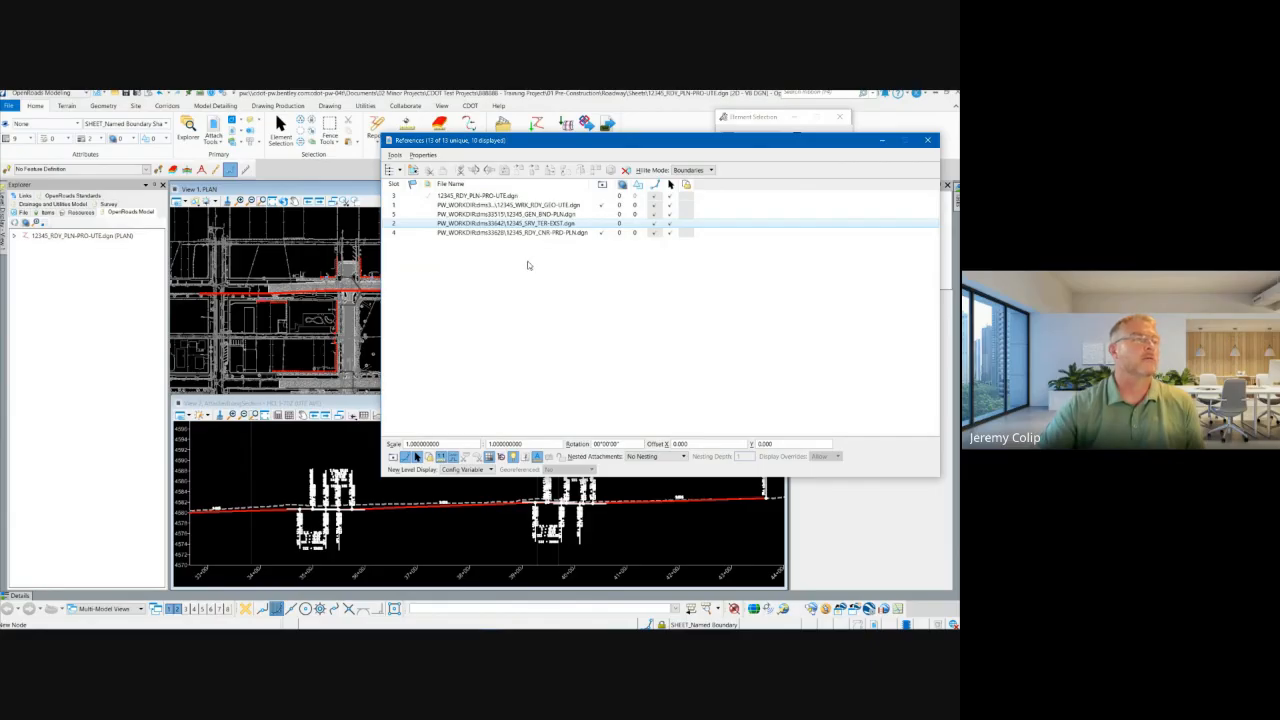
click(601, 227)
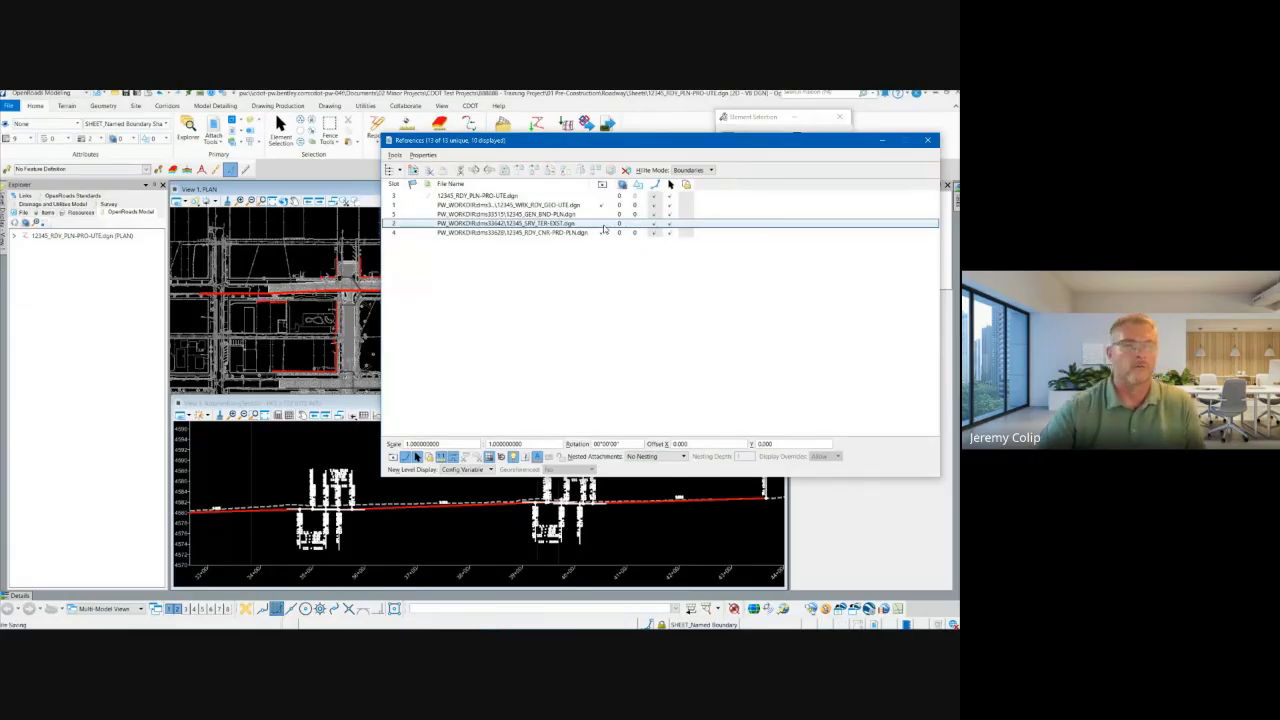
click(928, 140)
Open the Named Boundaries list and start placing a named boundary with the Civil Plan method, keeping the dialogs clear of the alignment.
click(277, 106)
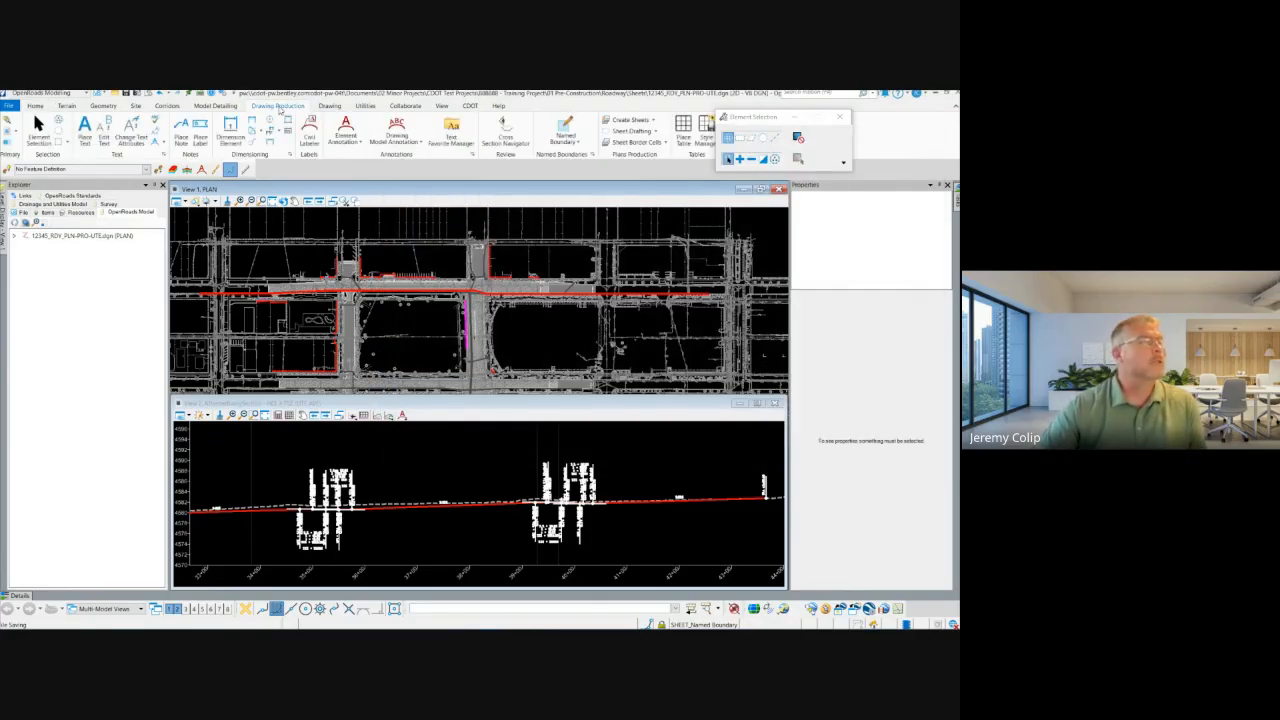
click(593, 157)
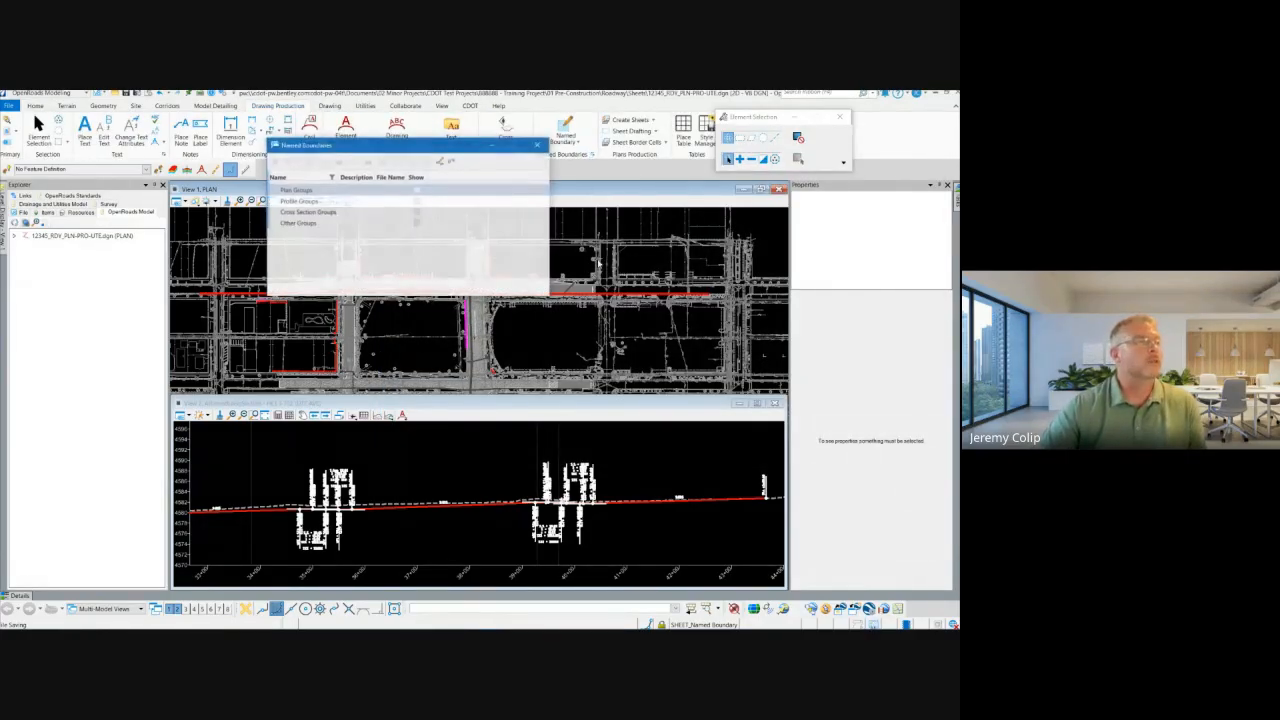
drag(414, 145, 216, 316)
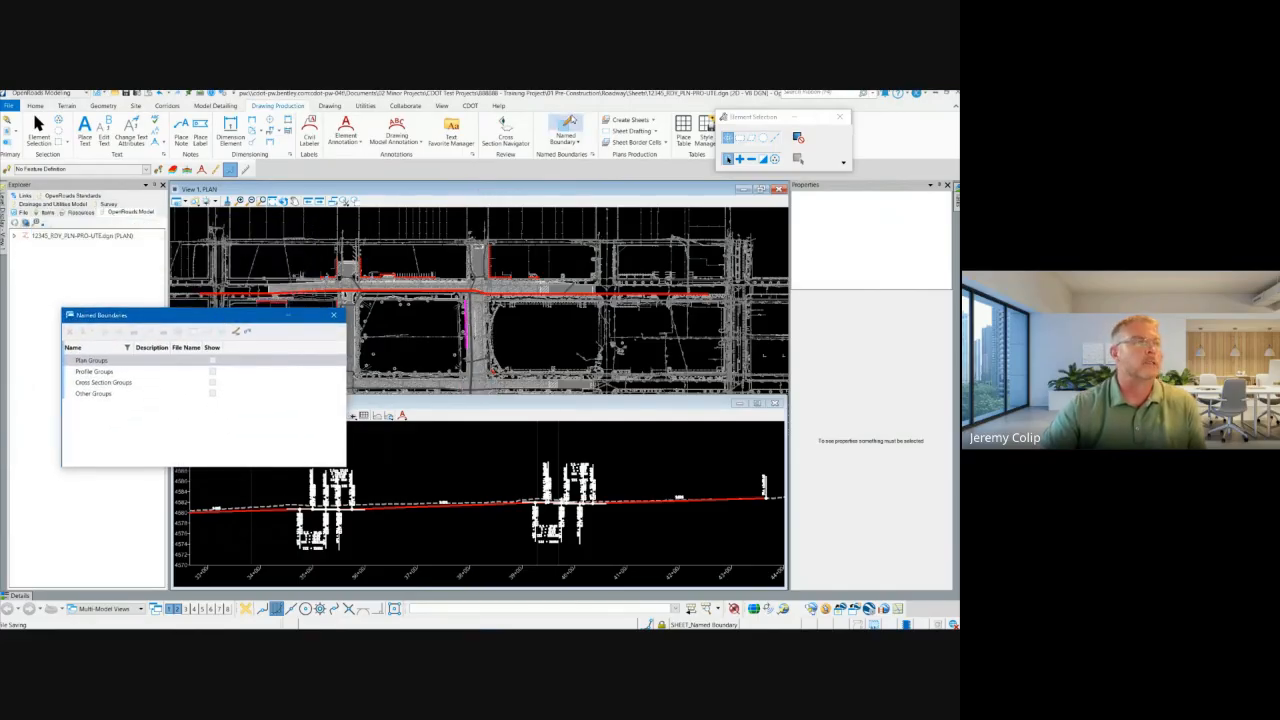
click(570, 124)
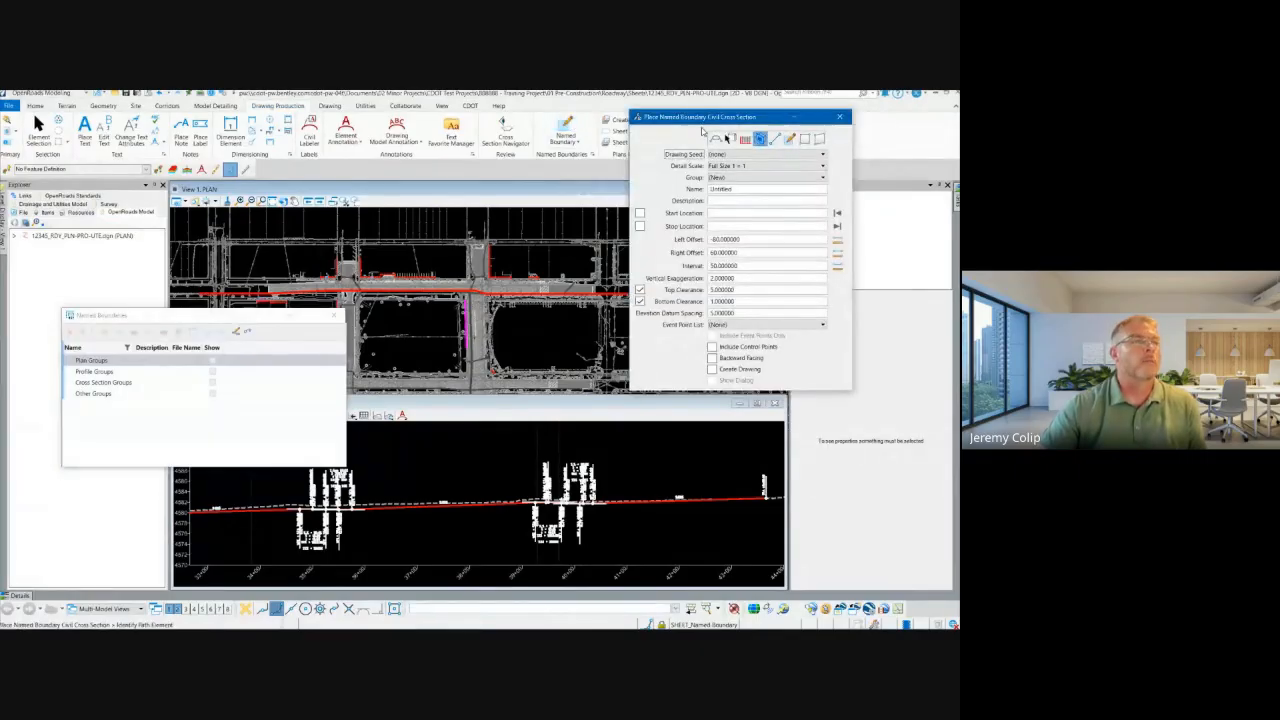
drag(712, 124, 648, 147)
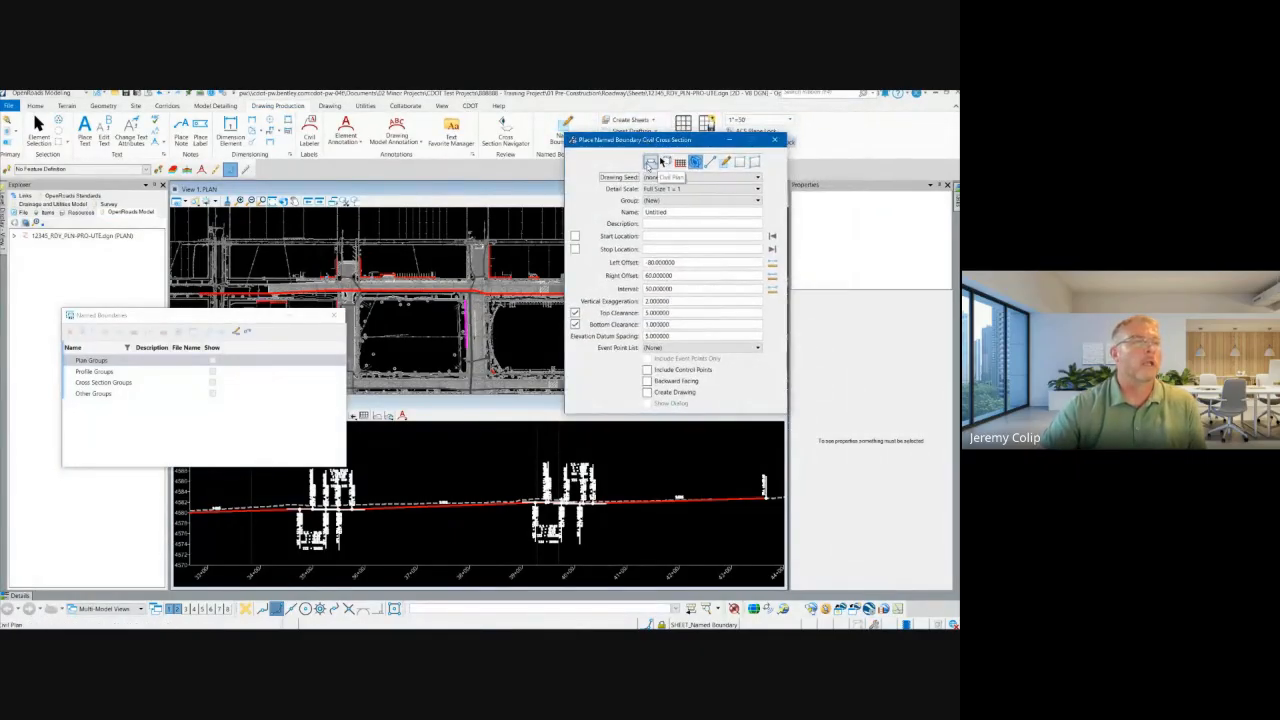
click(650, 163)
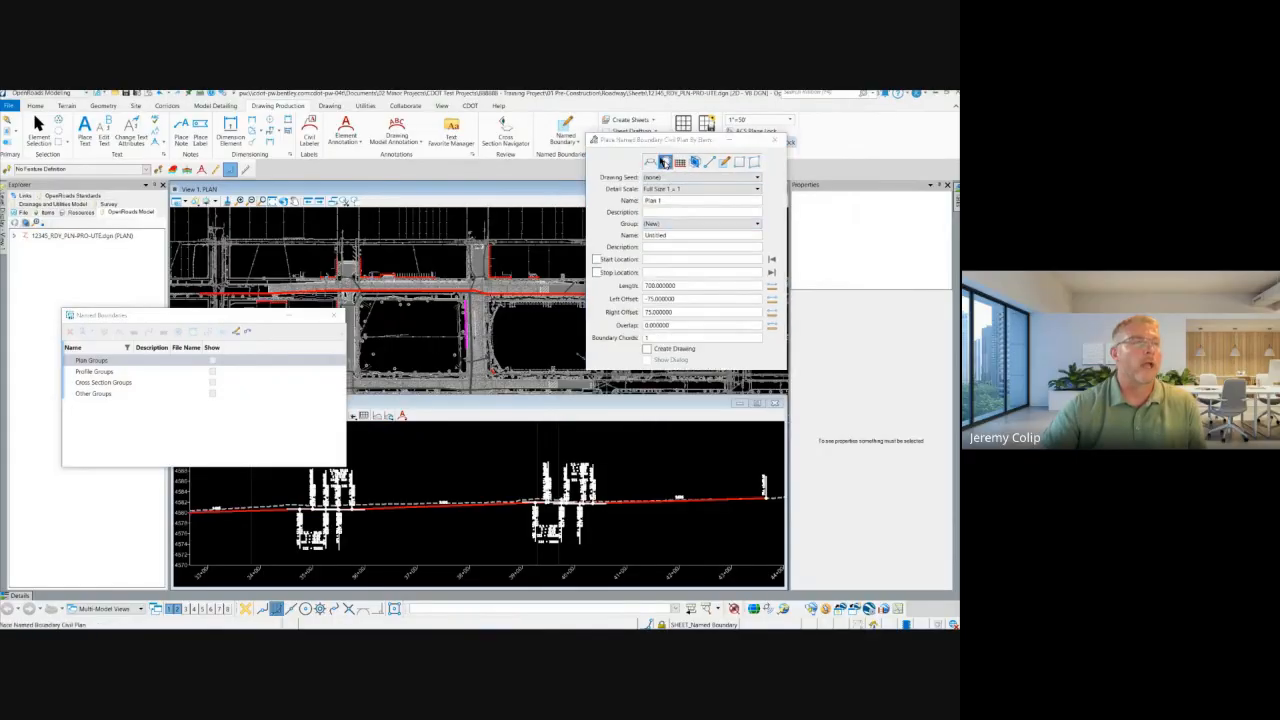
click(656, 162)
click(672, 163)
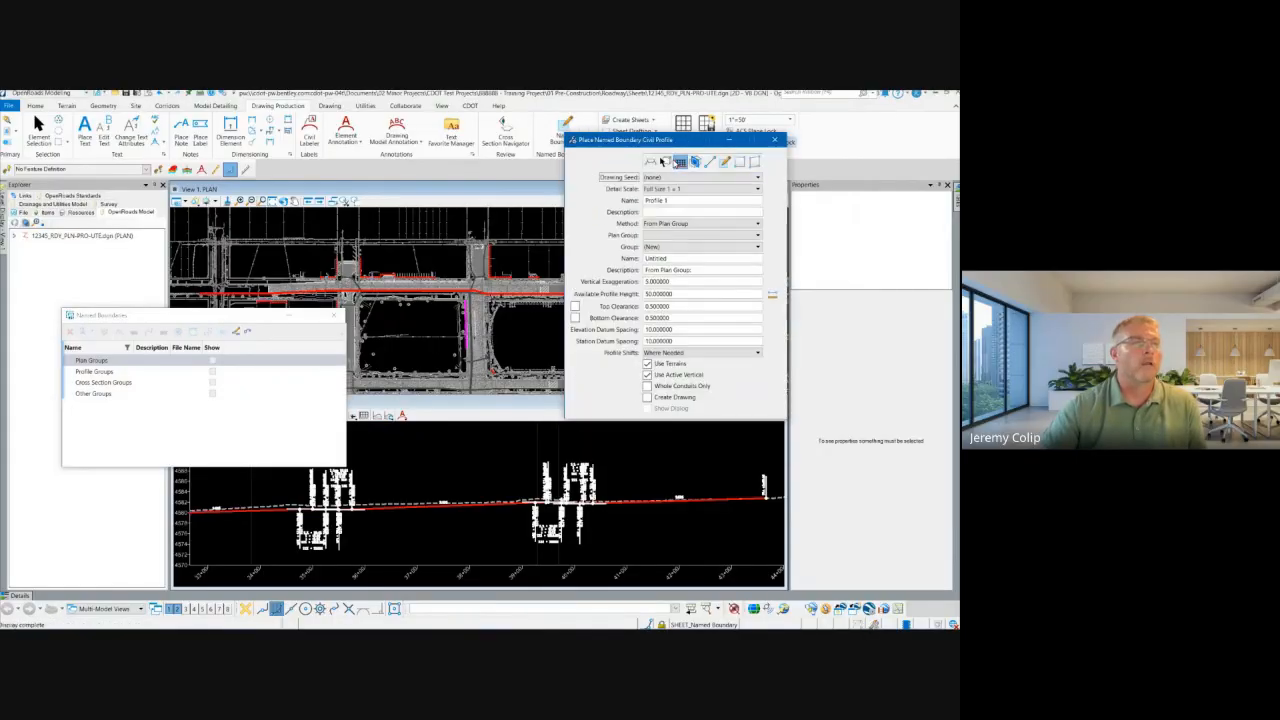
click(663, 162)
click(667, 176)
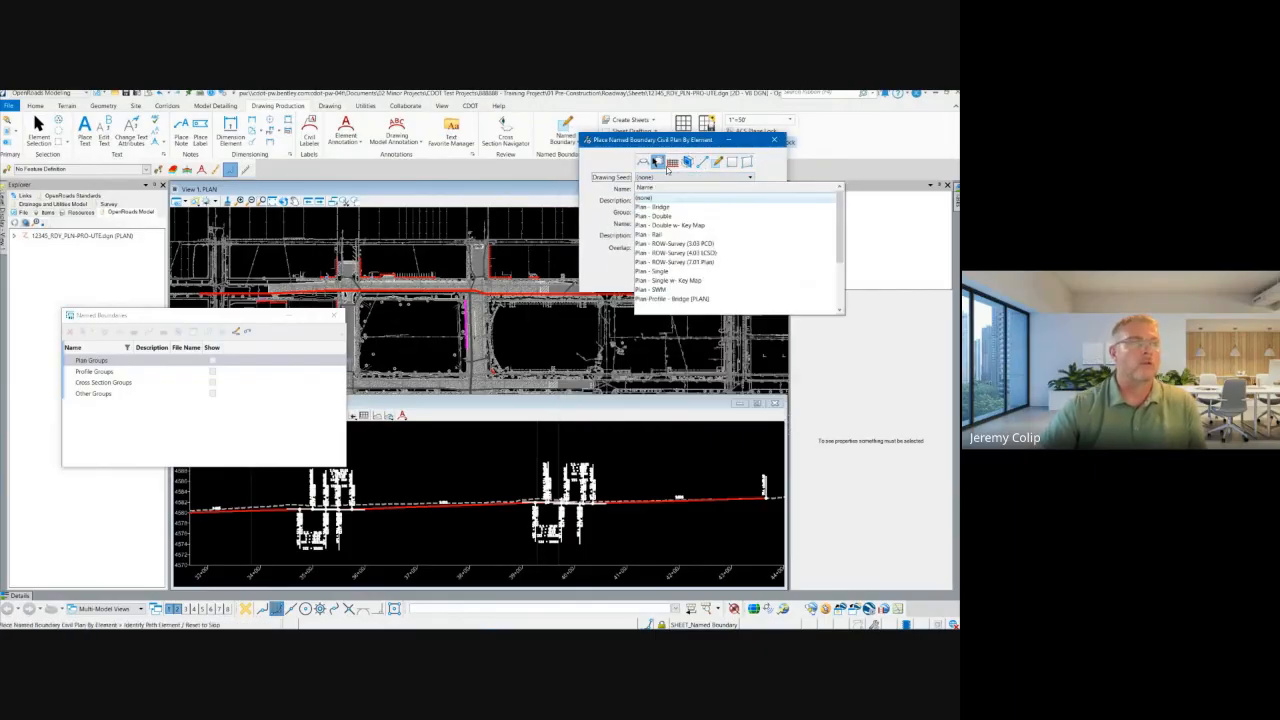
click(643, 162)
Use the Plan-Profile (PLAN) drawing seed for the civil plan boundary with a detail scale of 1"=50'.
click(662, 178)
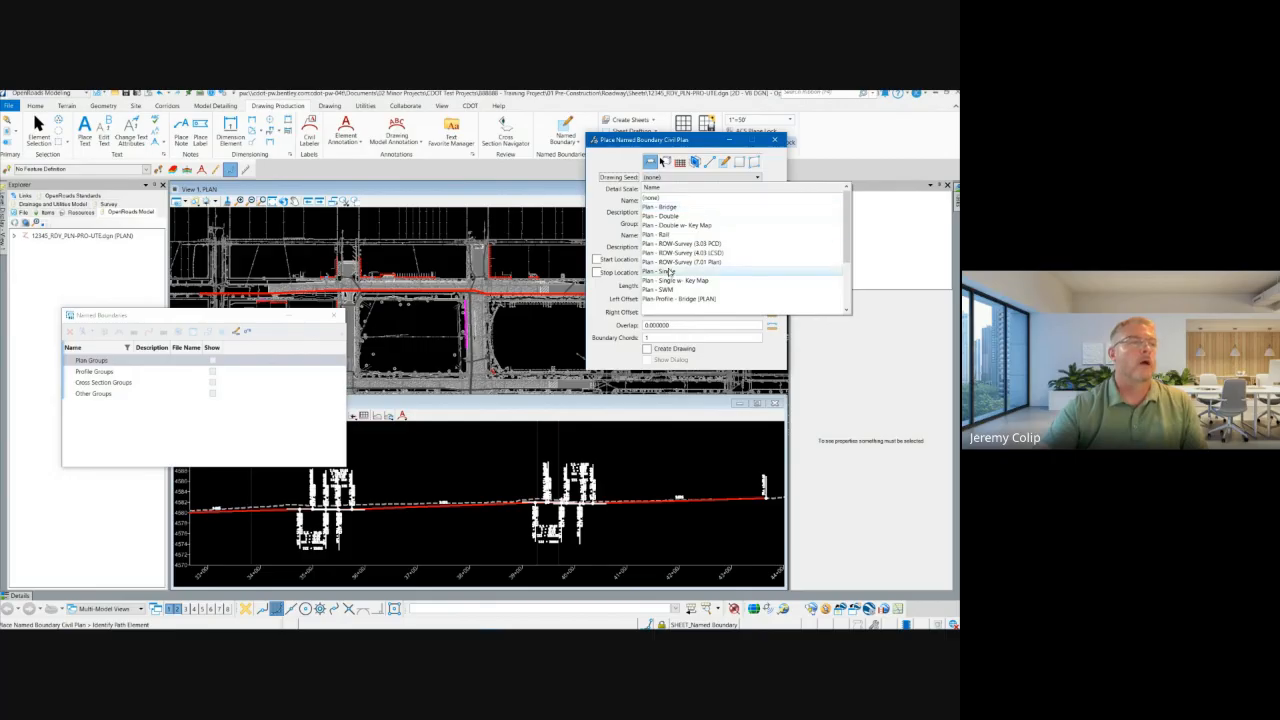
scroll(670, 275, down, 3)
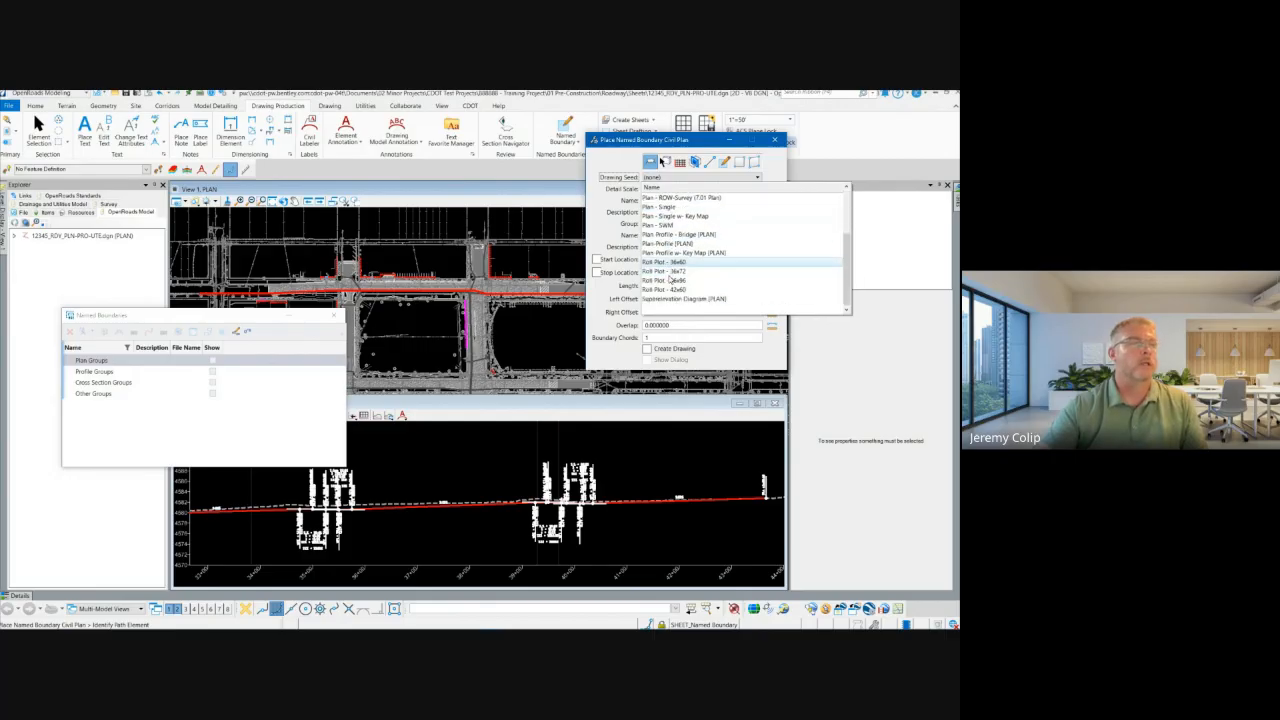
click(675, 244)
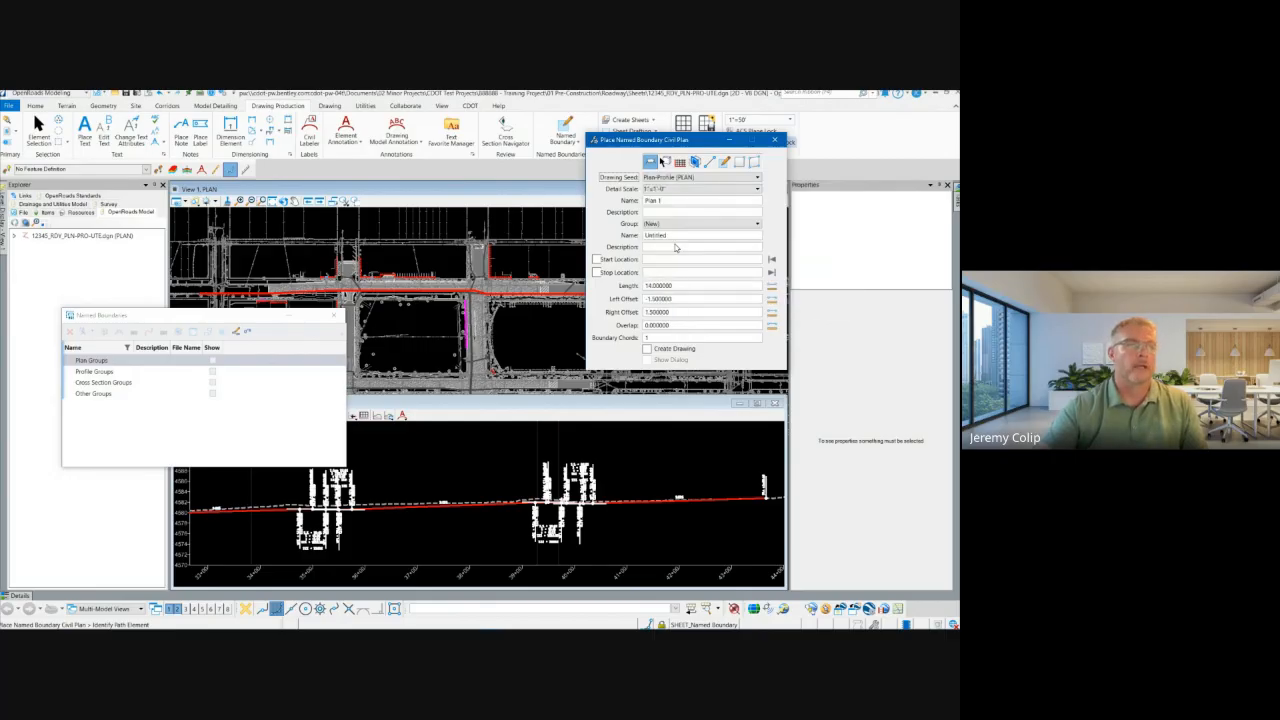
click(665, 191)
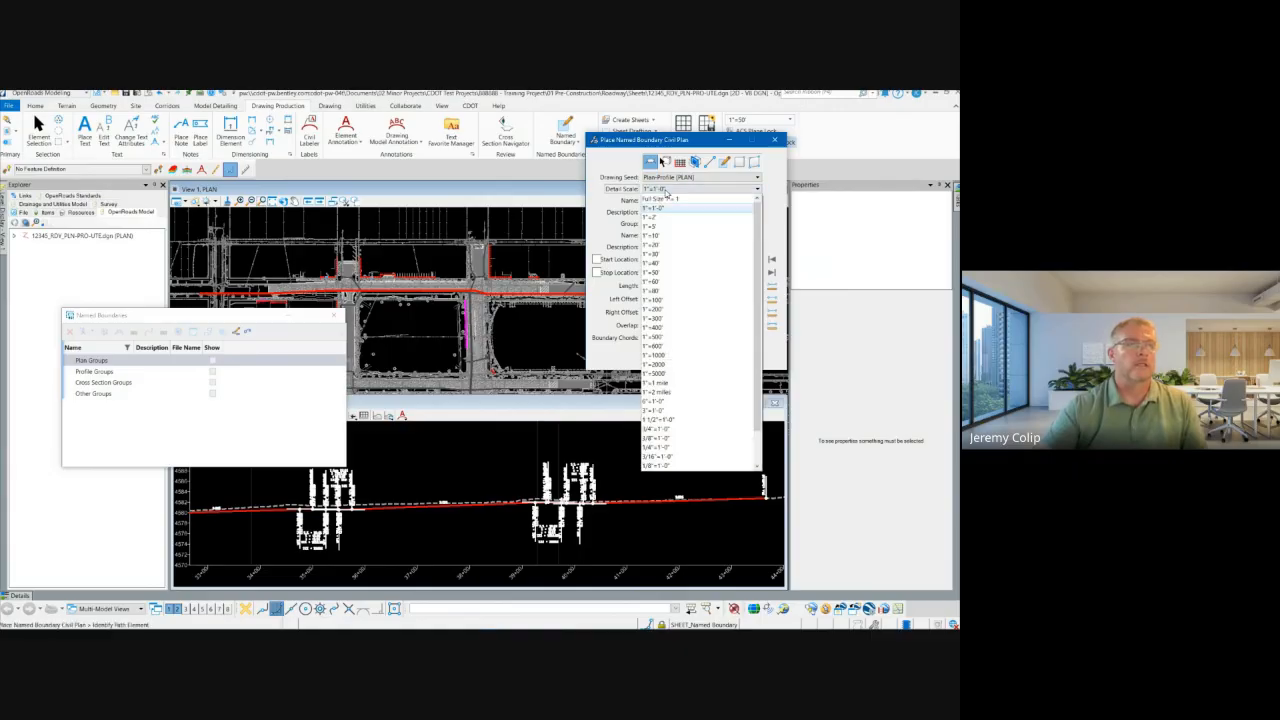
click(662, 277)
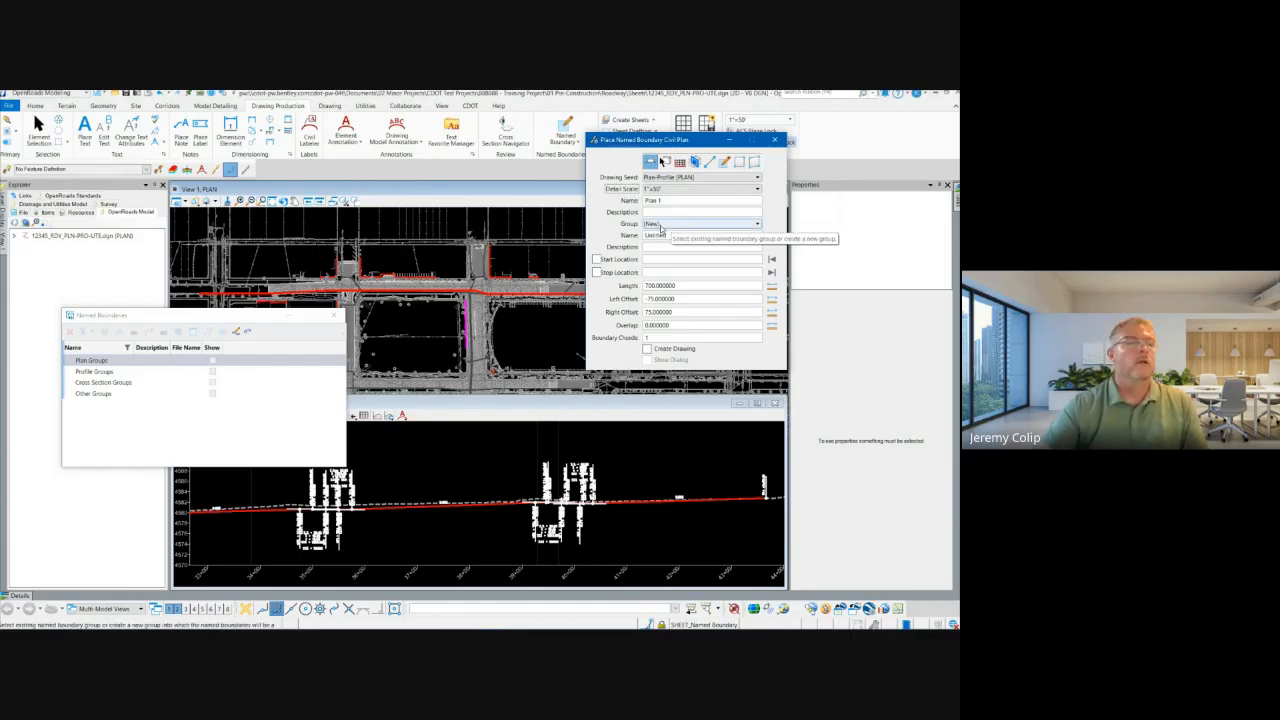
Keep the group as (New), pick the Ute Ave alignment as the path, and lock the boundary range to the alignment's start and end.
click(662, 225)
click(662, 228)
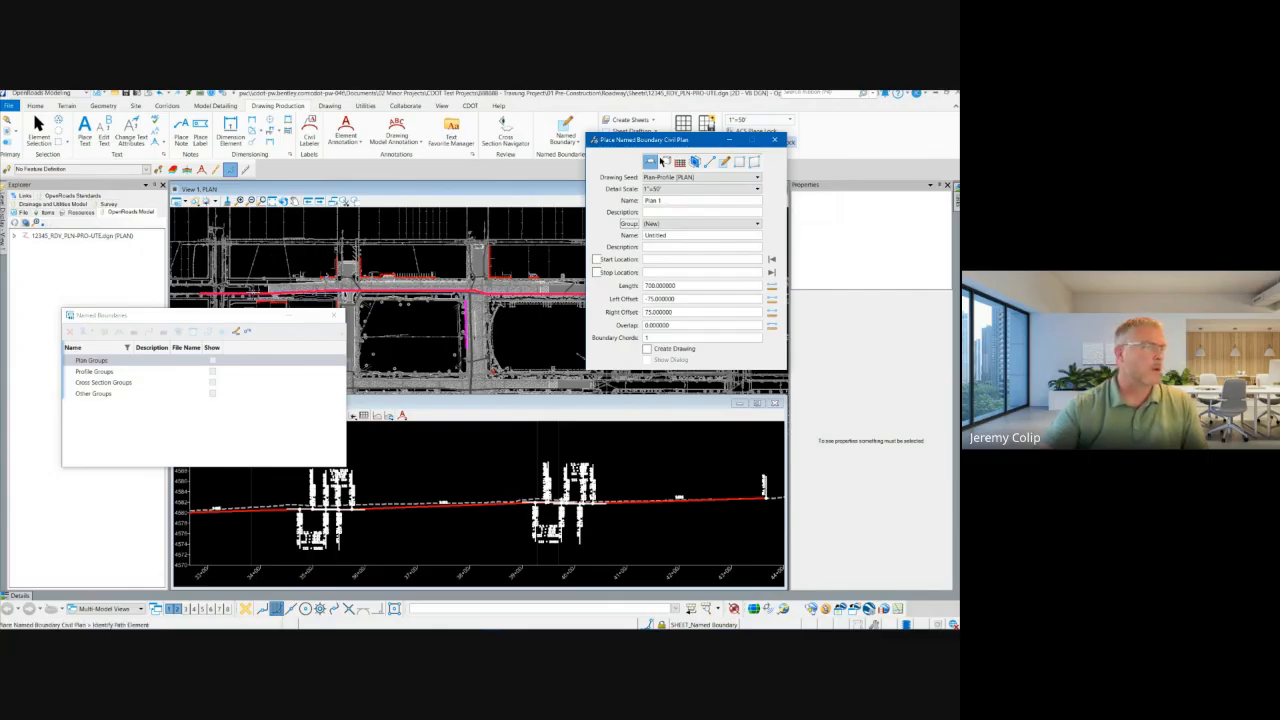
click(255, 291)
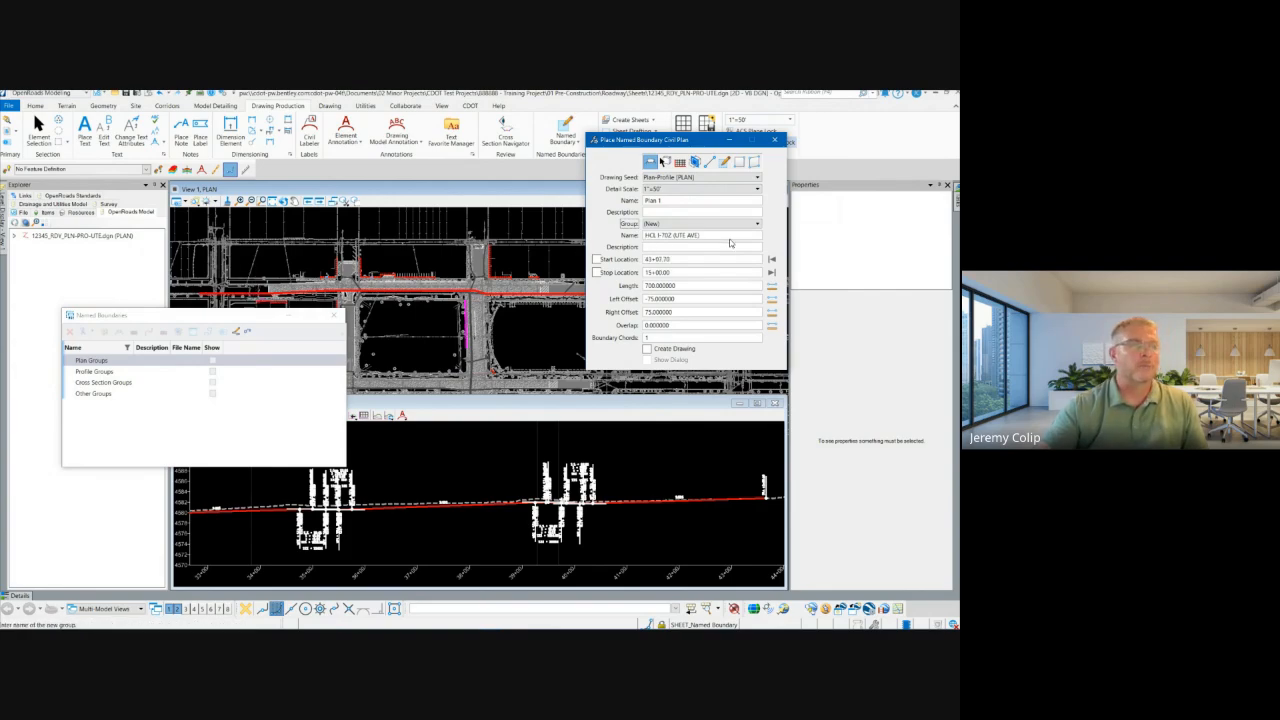
click(596, 259)
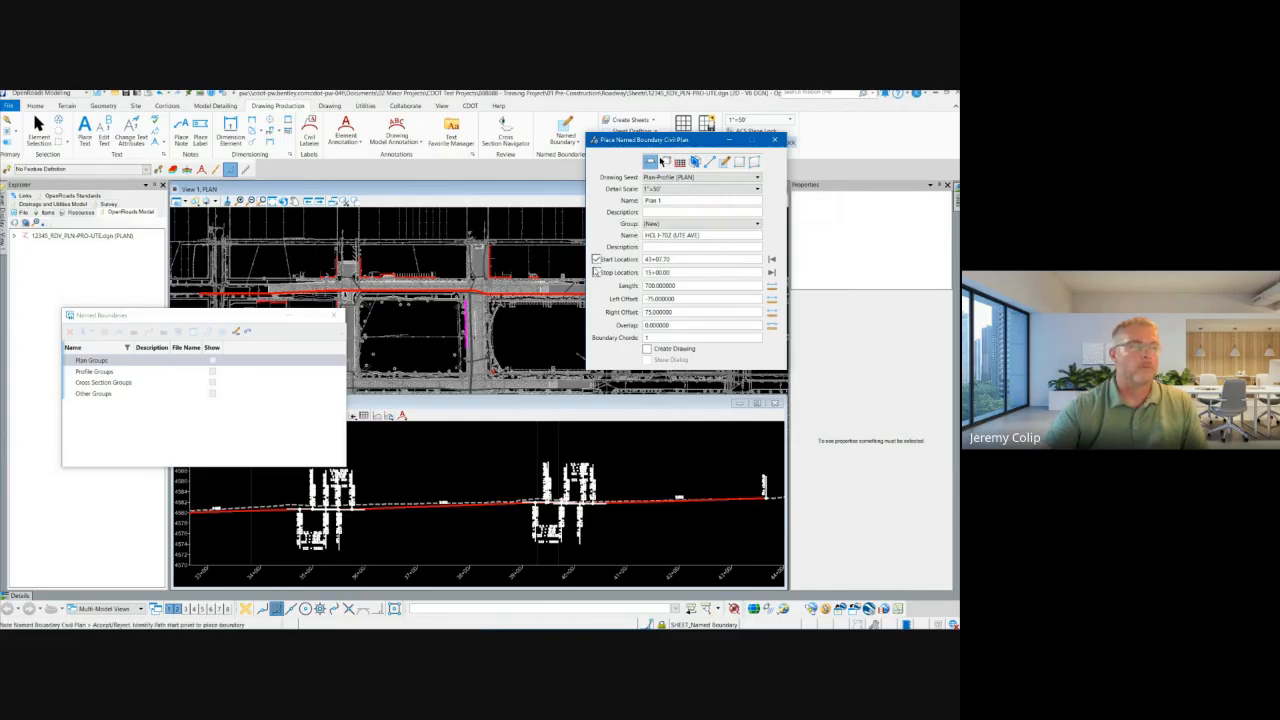
click(597, 272)
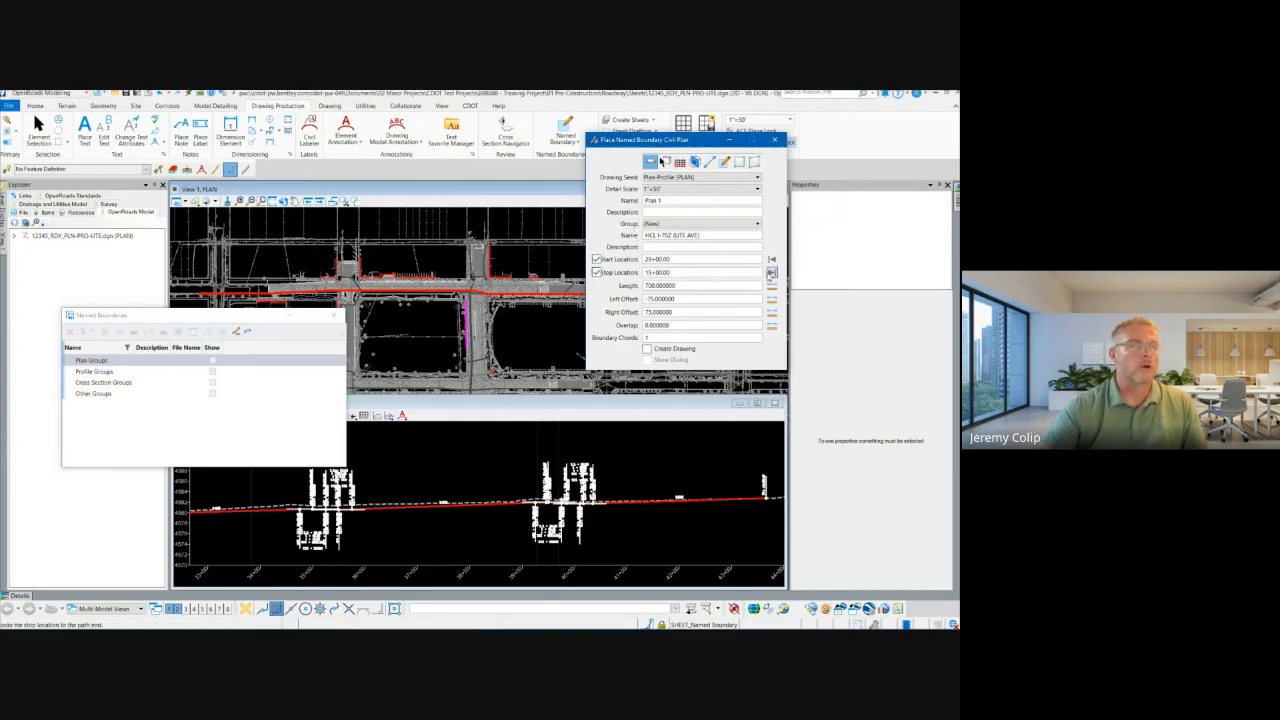
click(770, 275)
drag(648, 261, 652, 261)
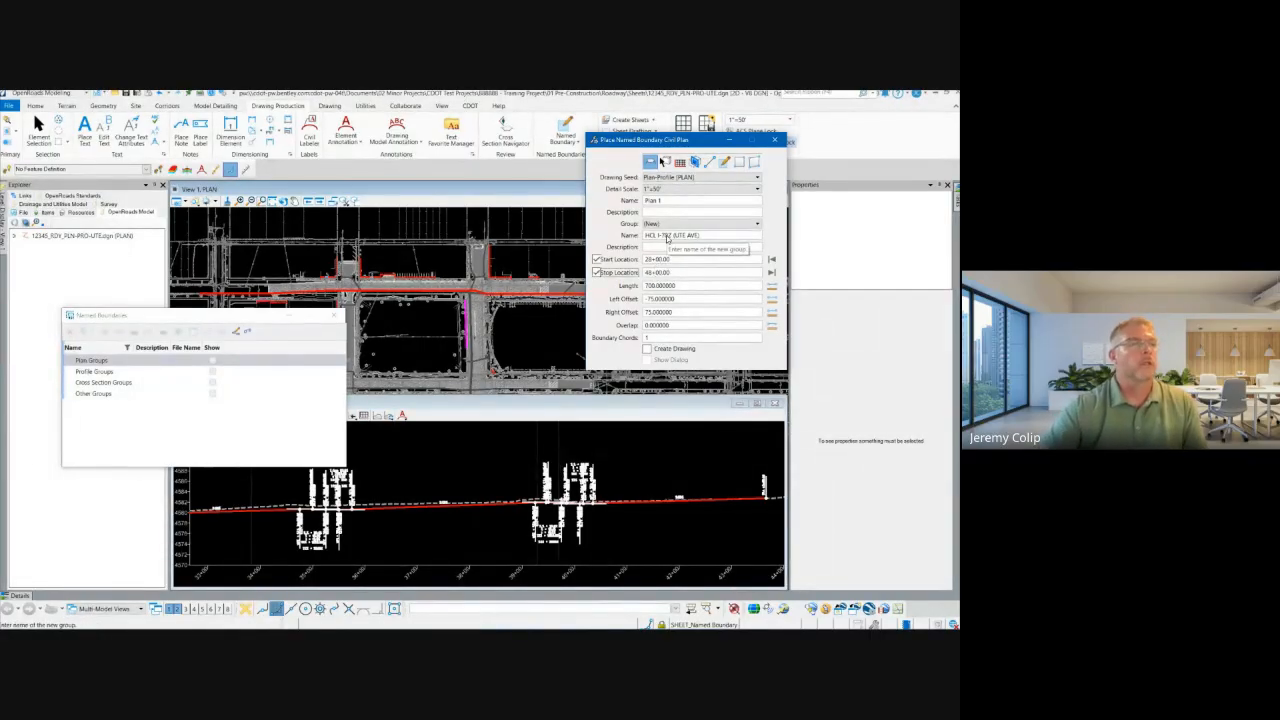
Name the new boundary group UTE AVE and the plan boundaries STA XX TO STA XX.
drag(713, 236, 625, 242)
text(UTE AVE)
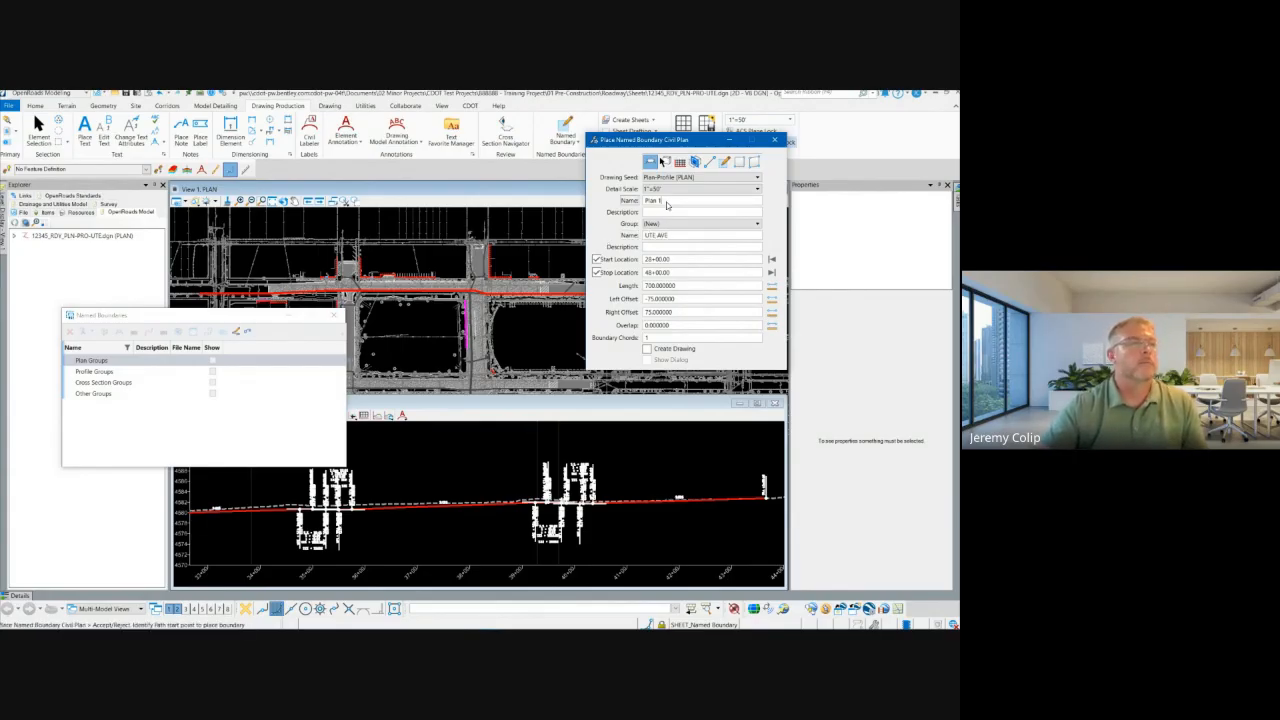
drag(690, 204, 641, 204)
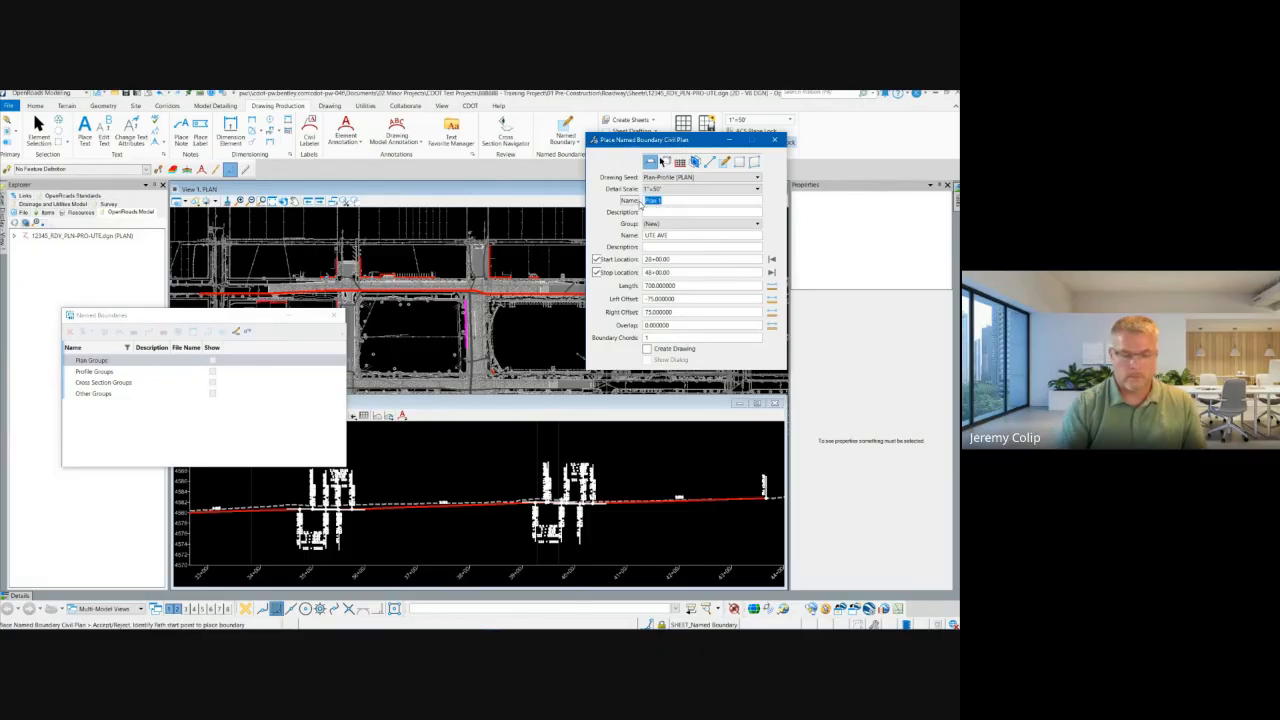
text(STA XX TO STA XX)
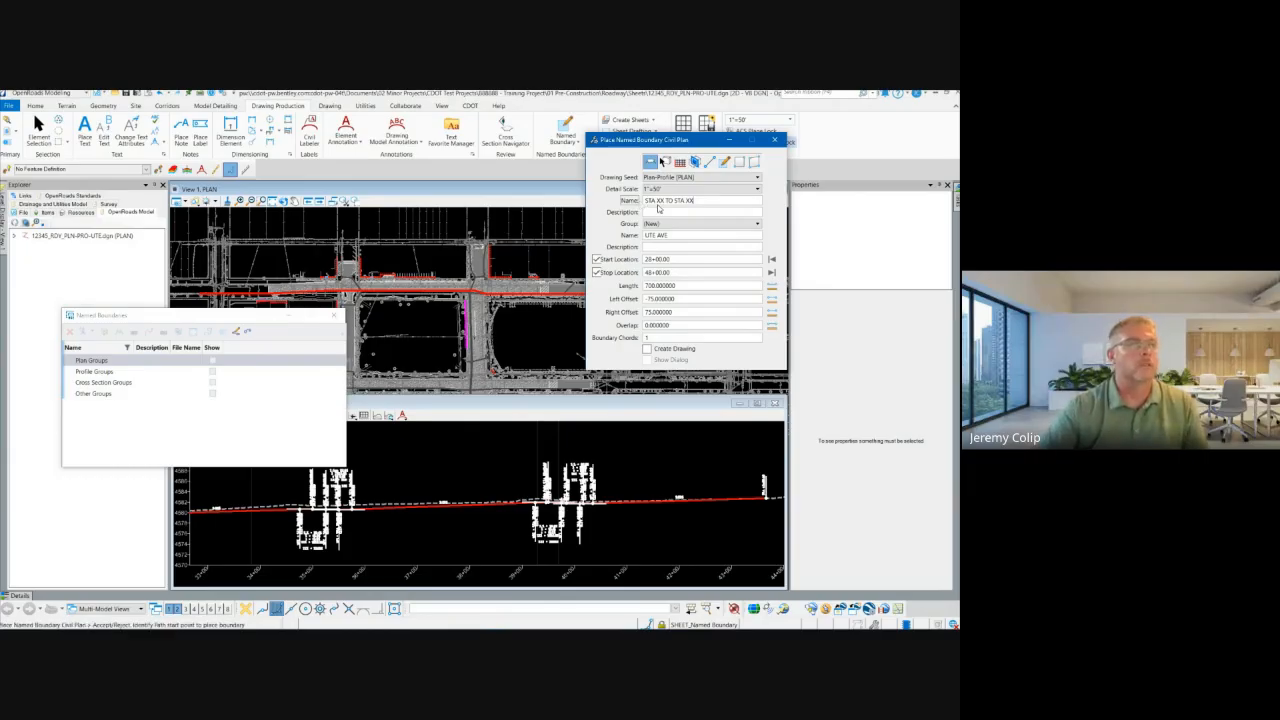
click(663, 213)
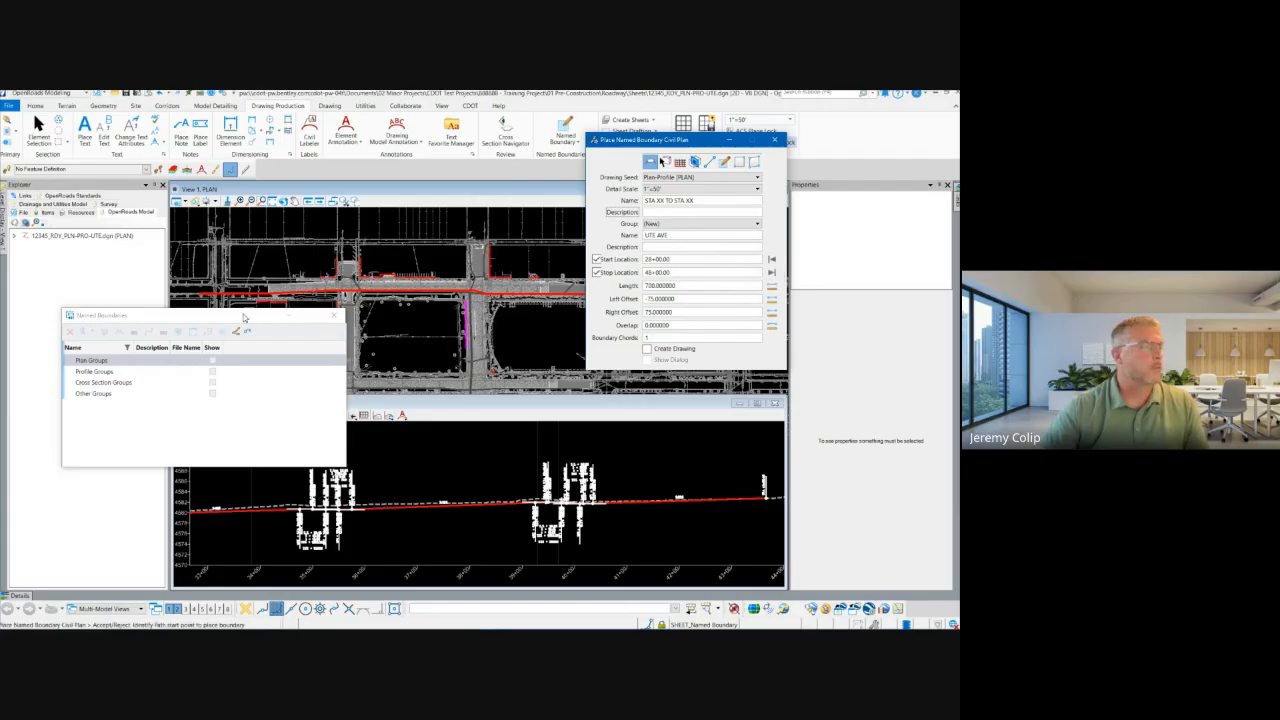
Set the left offset to -80 and the right offset to 70, and place the plan boundaries along the full Ute Ave alignment.
drag(220, 318, 116, 374)
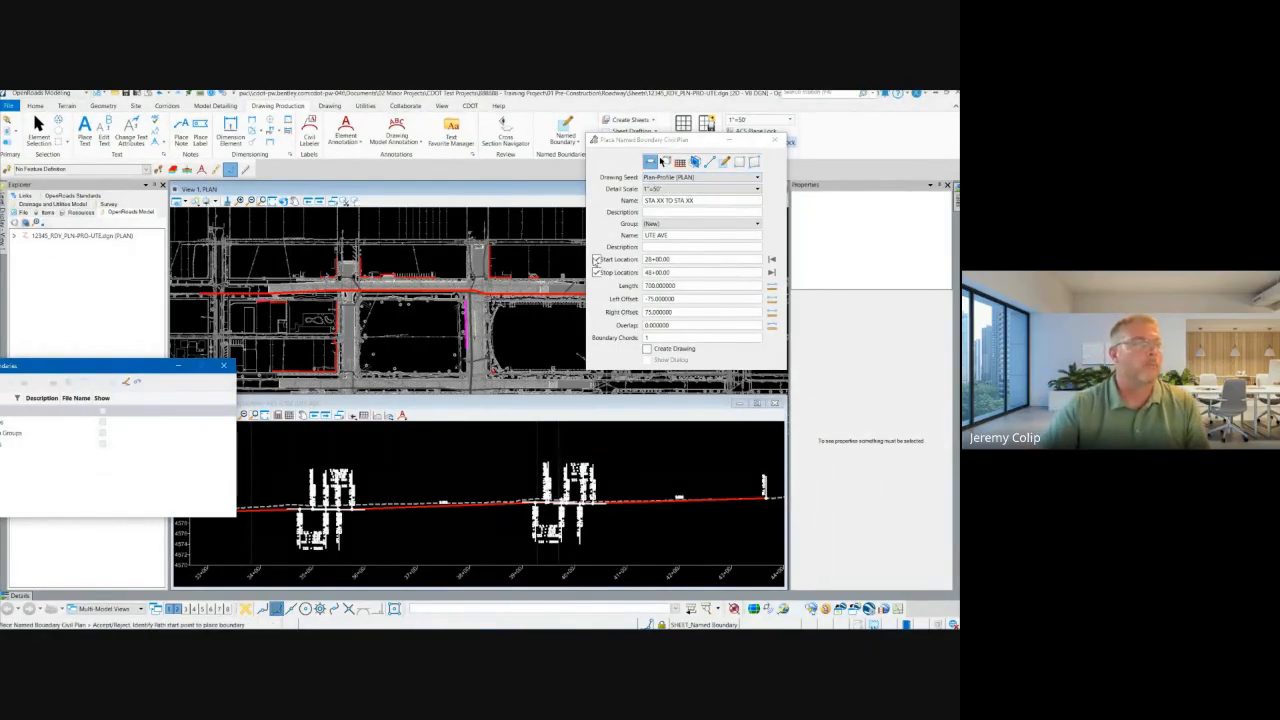
click(541, 322)
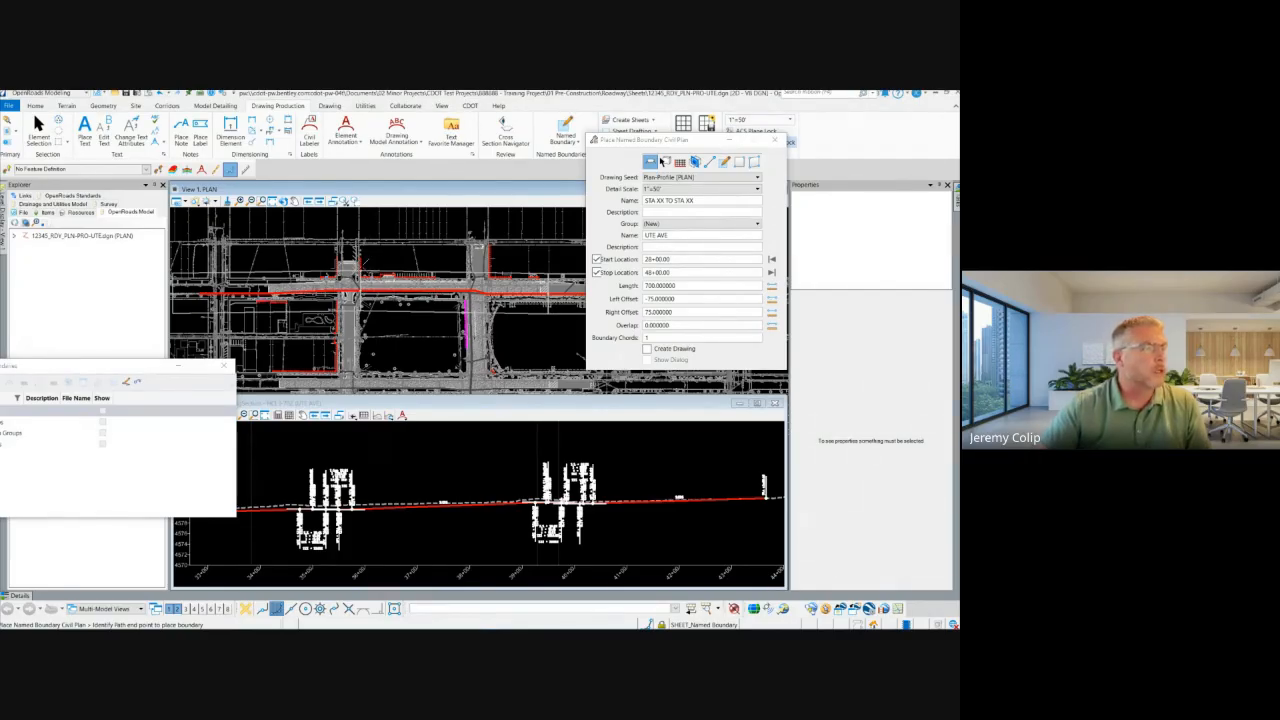
click(649, 300)
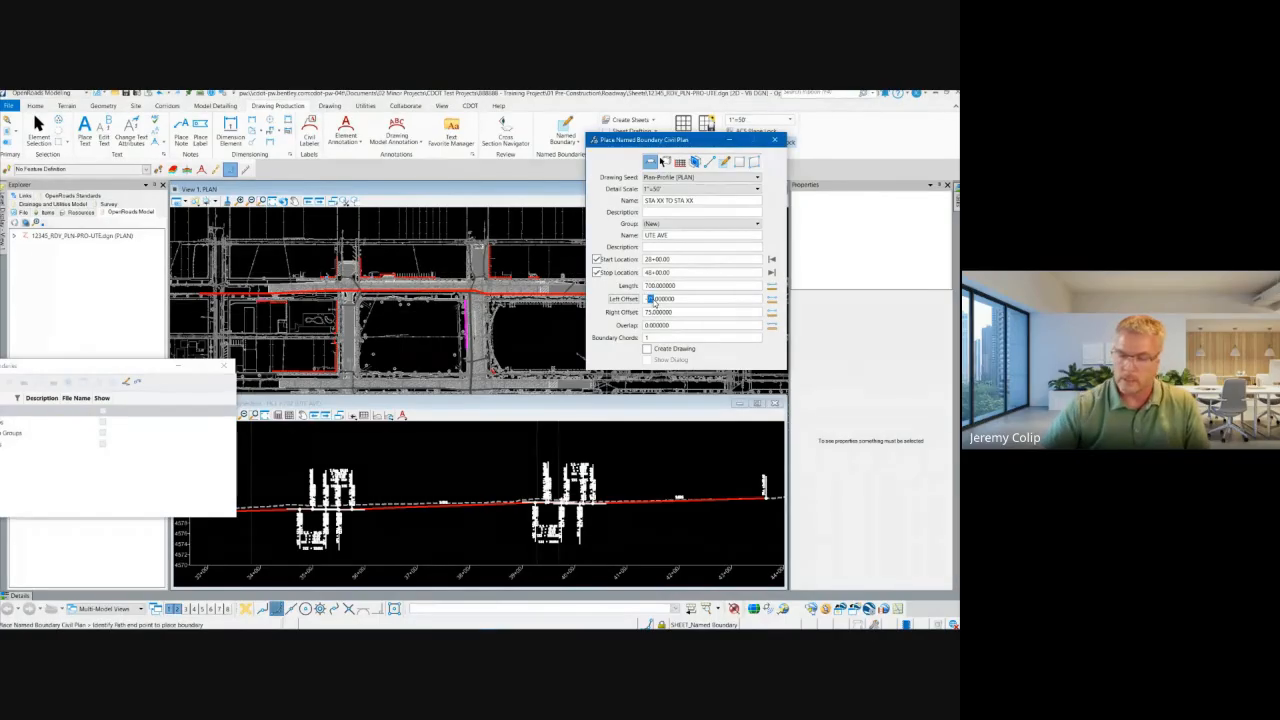
text(80)
click(650, 313)
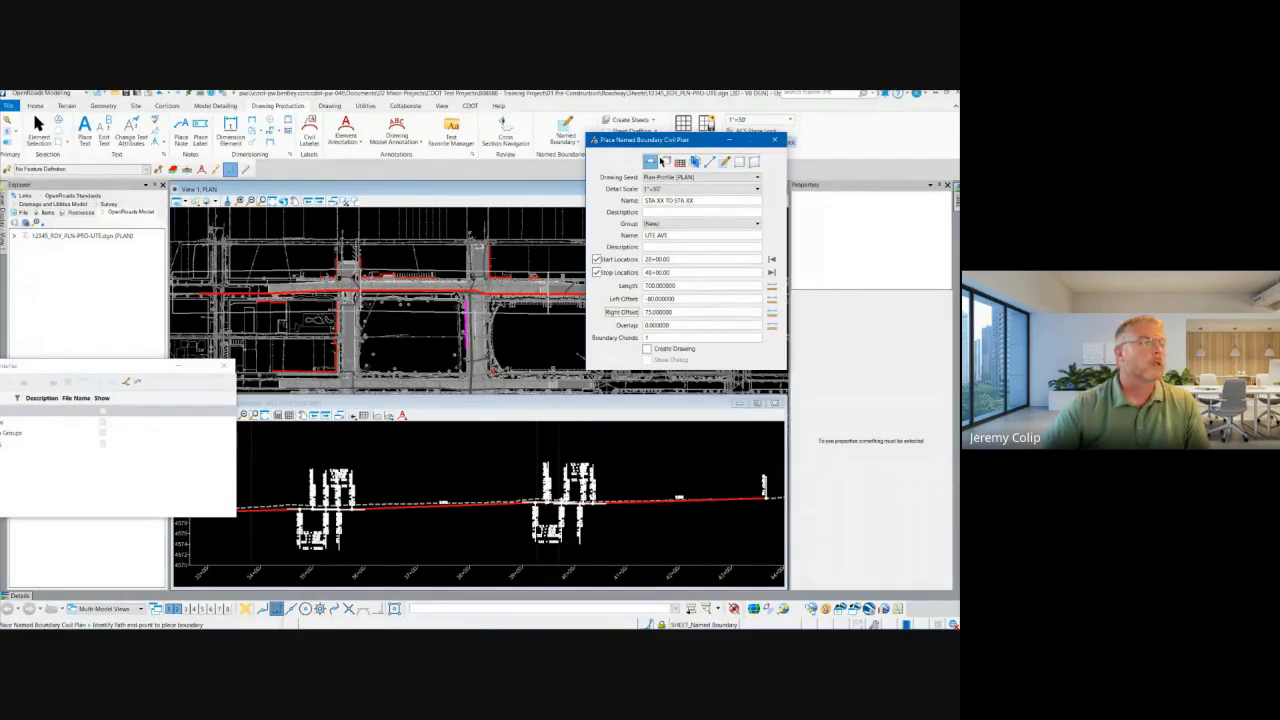
click(690, 301)
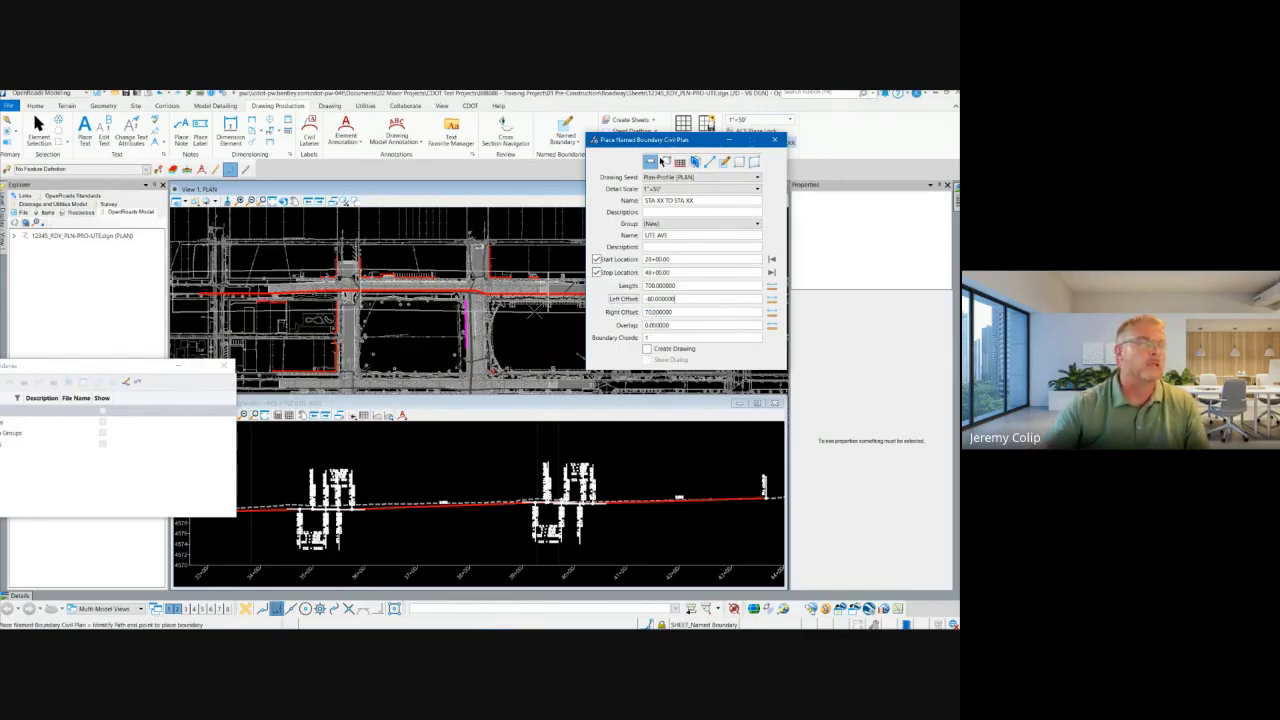
click(700, 316)
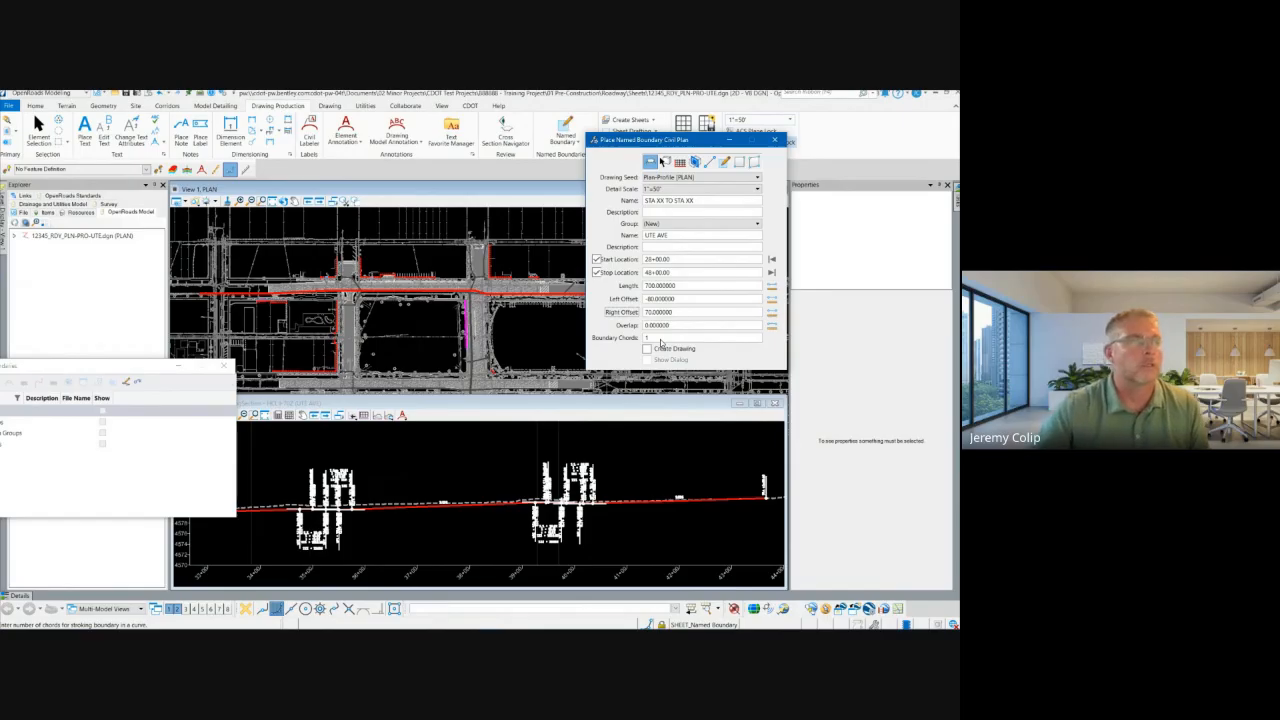
click(526, 343)
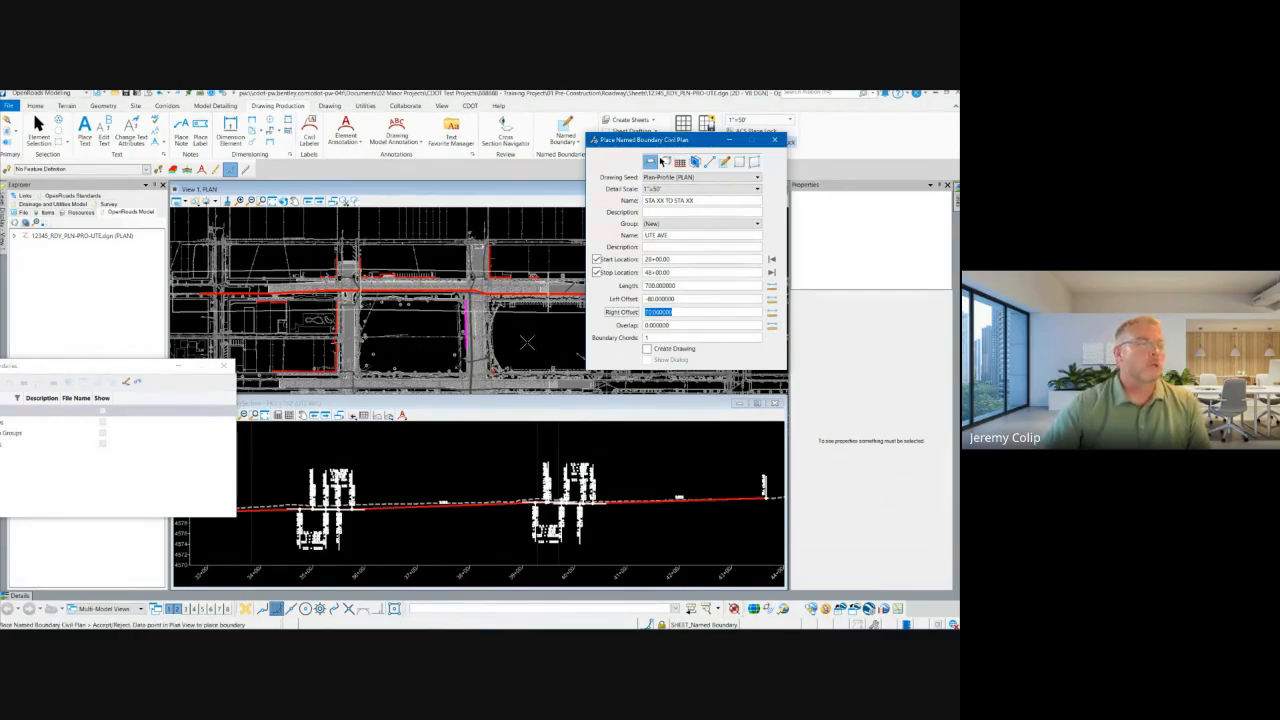
click(526, 343)
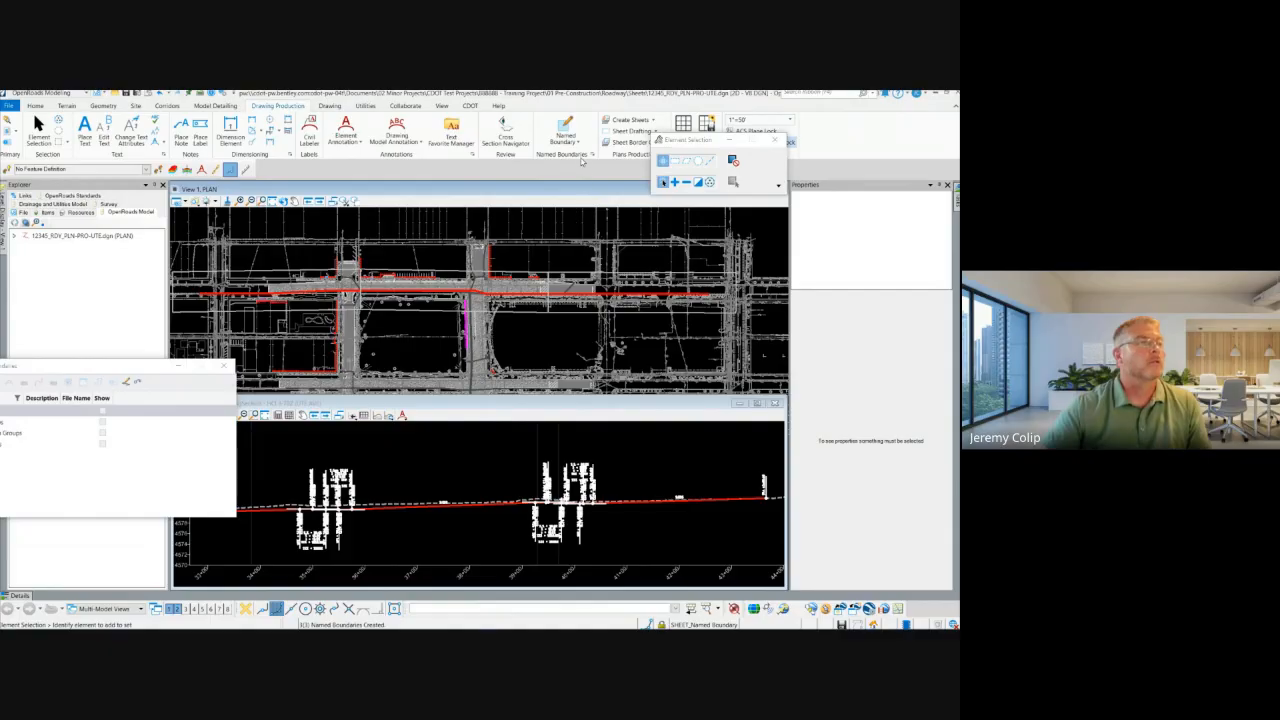
Review the UTE AVE plan group and its individual boundaries in the named boundaries manager, and close the manager.
drag(136, 368, 321, 273)
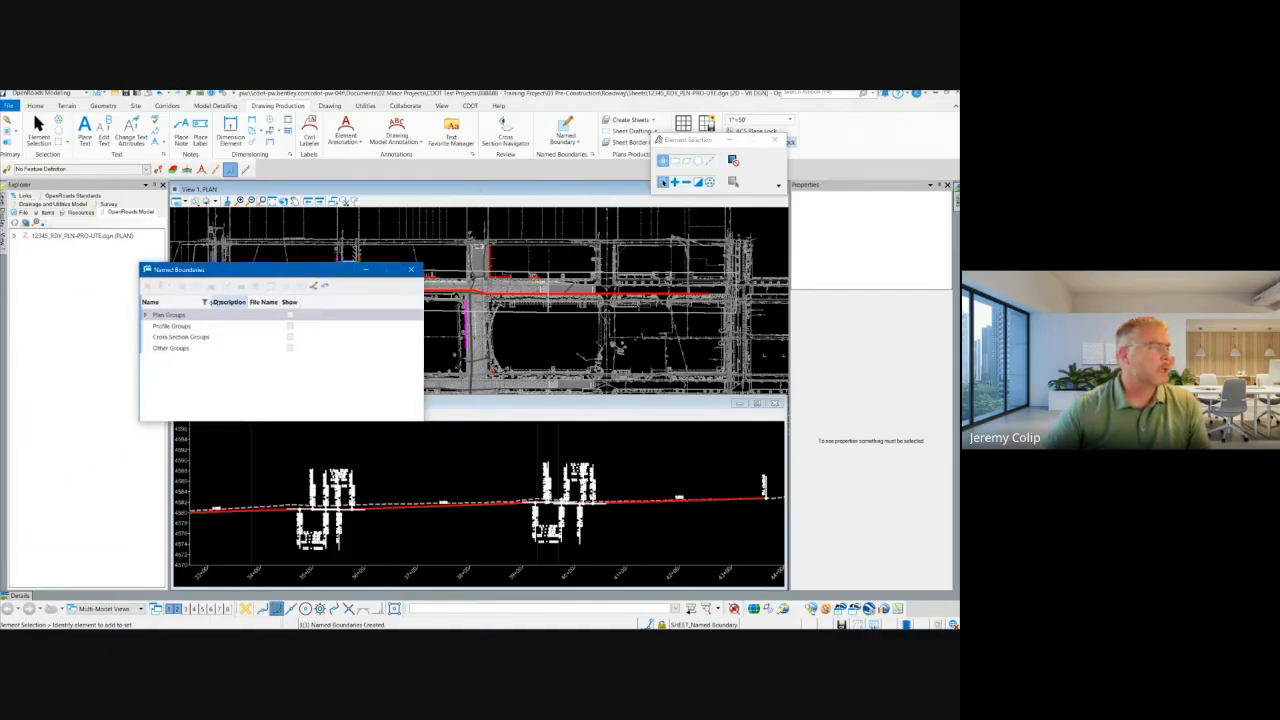
click(147, 316)
double_click(172, 326)
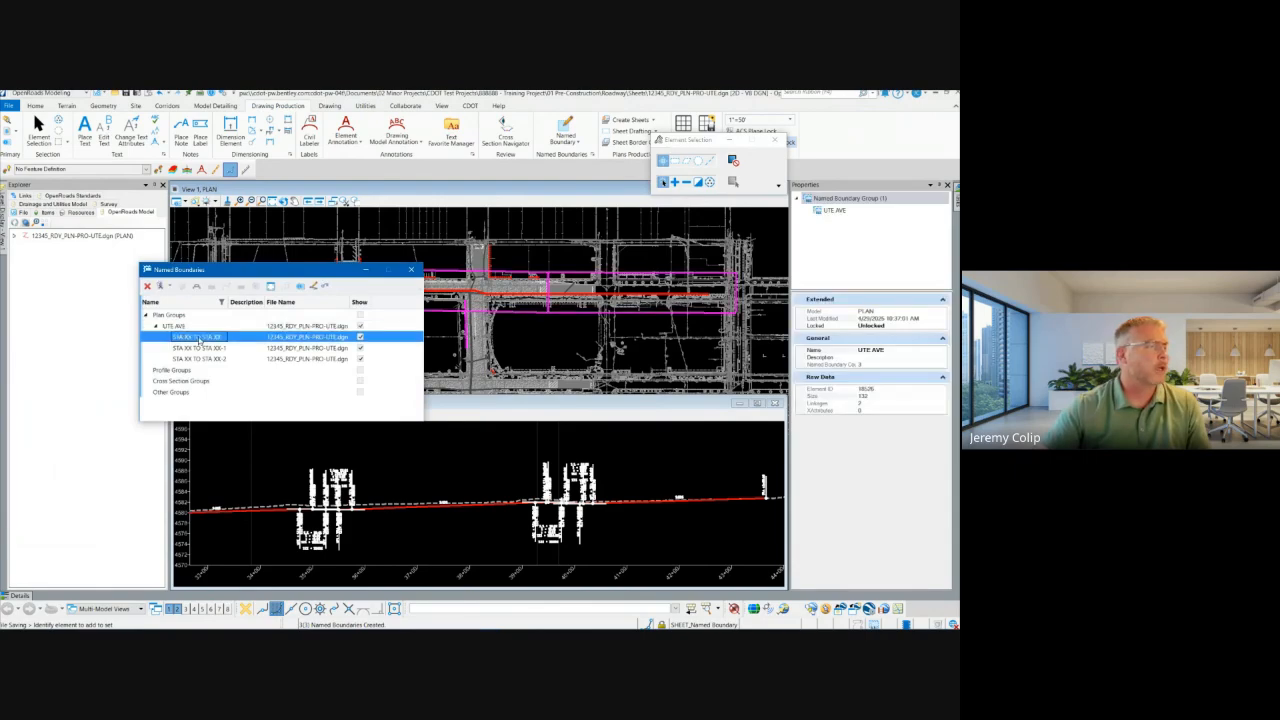
key(Down)
key(Down)
key(Down)
click(198, 338)
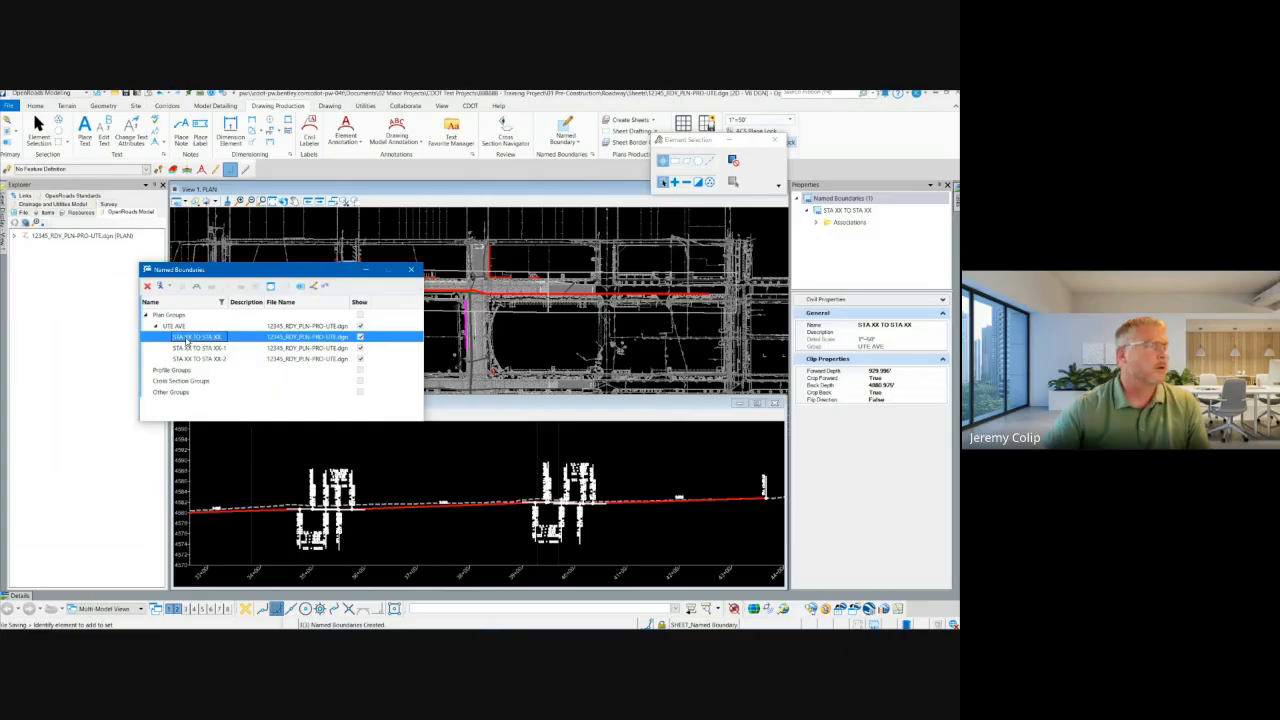
click(180, 328)
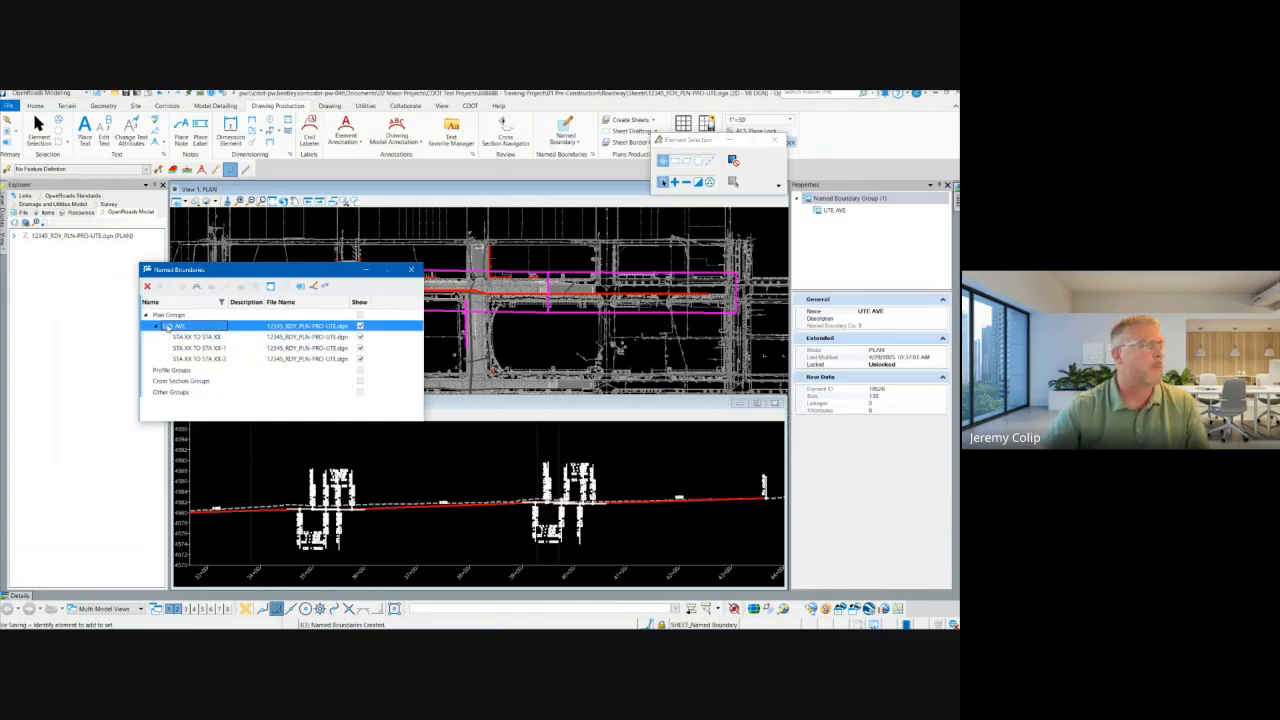
click(158, 326)
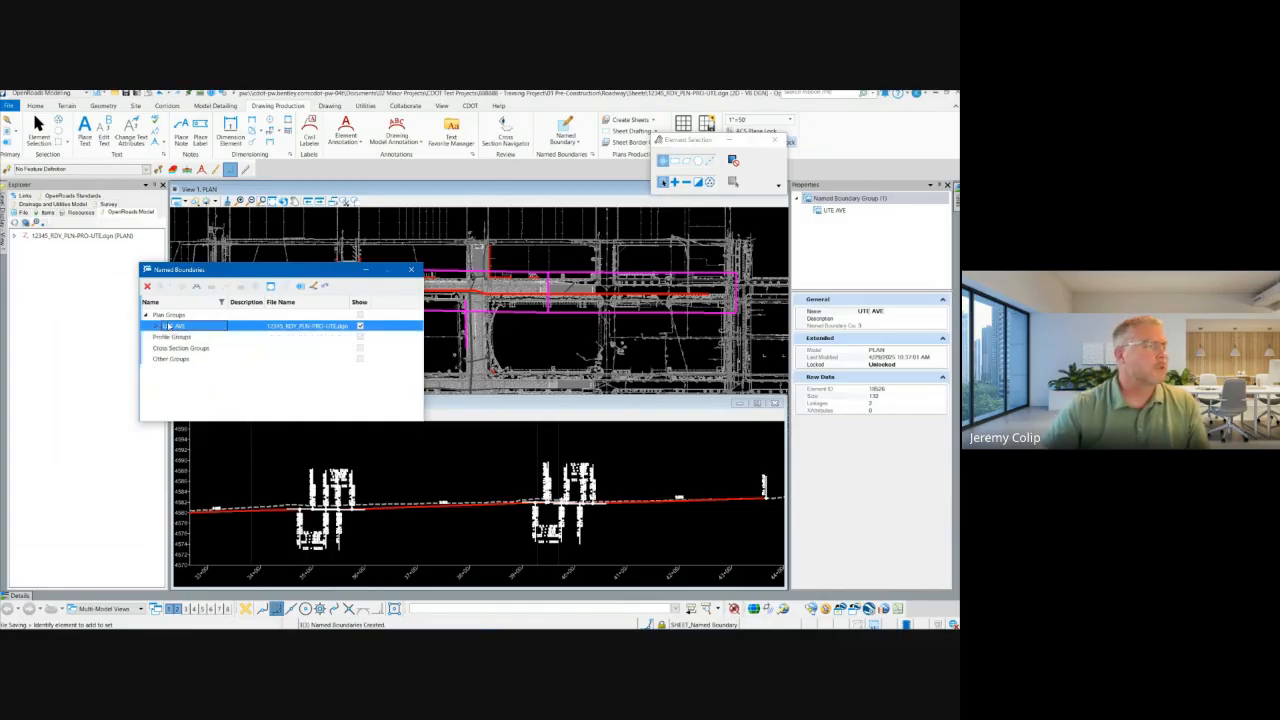
click(411, 270)
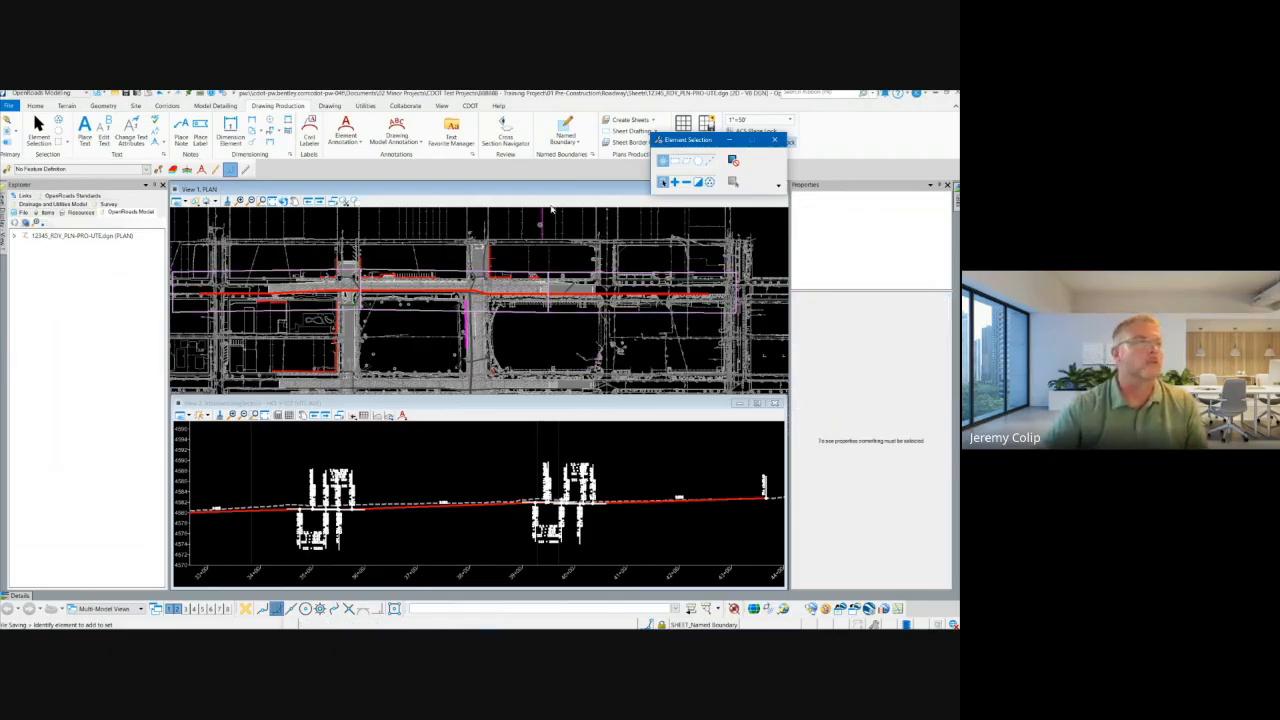
Start named boundary placement in Civil Profile mode, keeping the named boundaries manager open beside it.
click(575, 140)
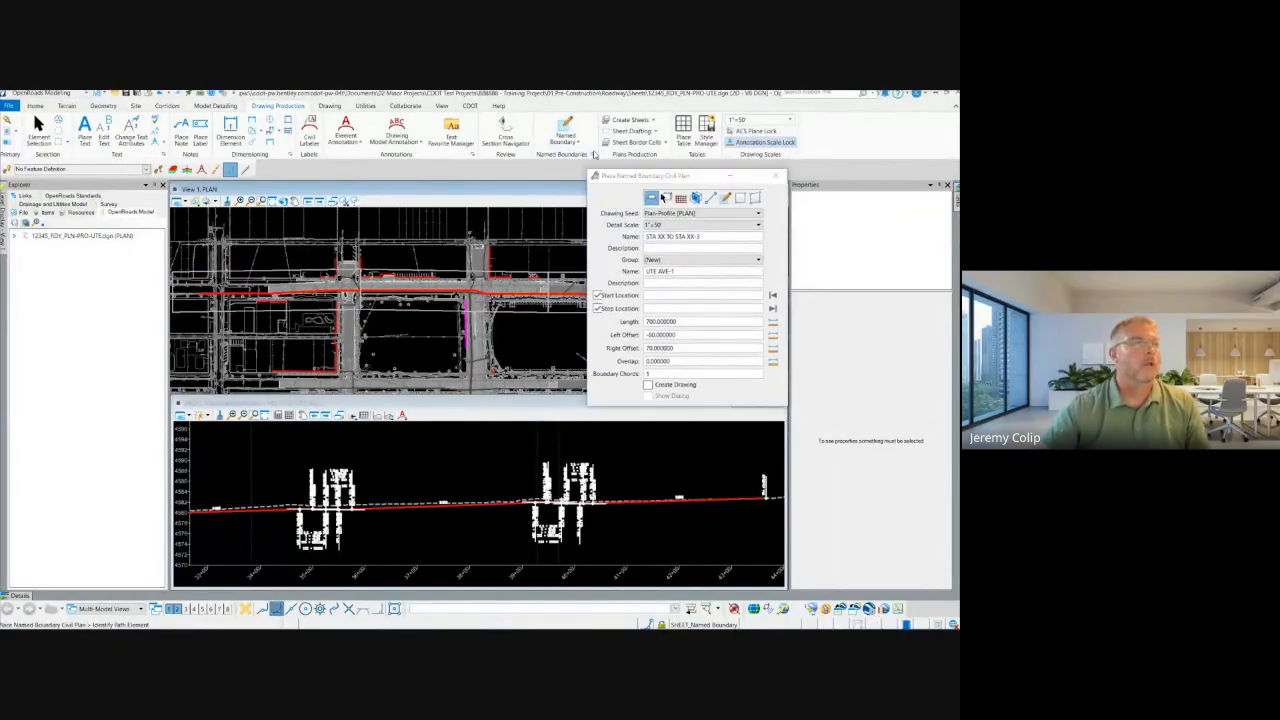
click(593, 156)
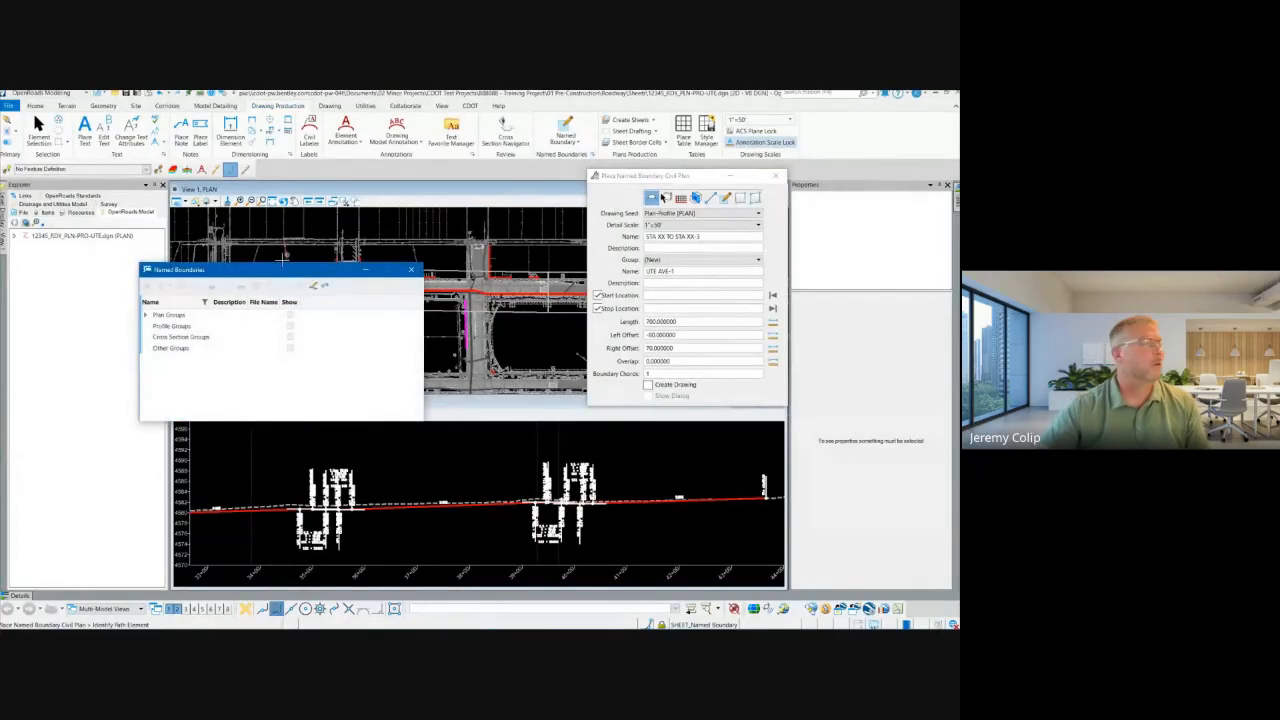
drag(277, 275, 136, 353)
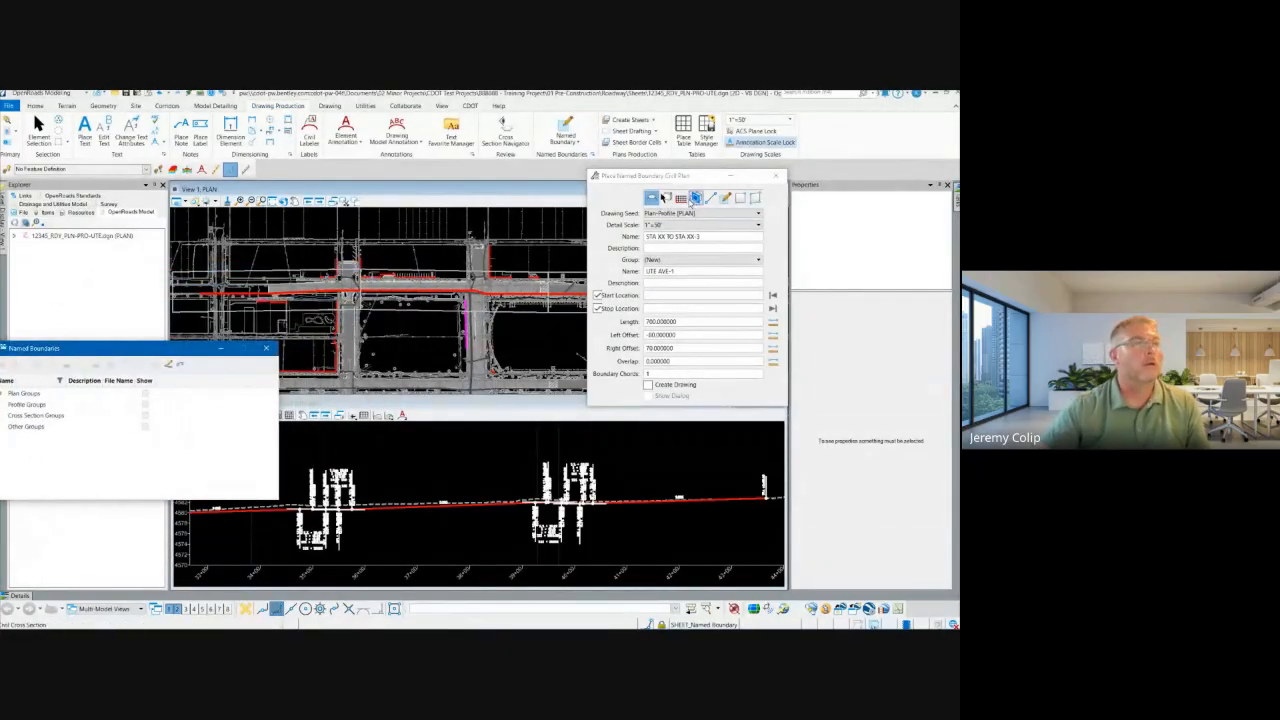
click(686, 200)
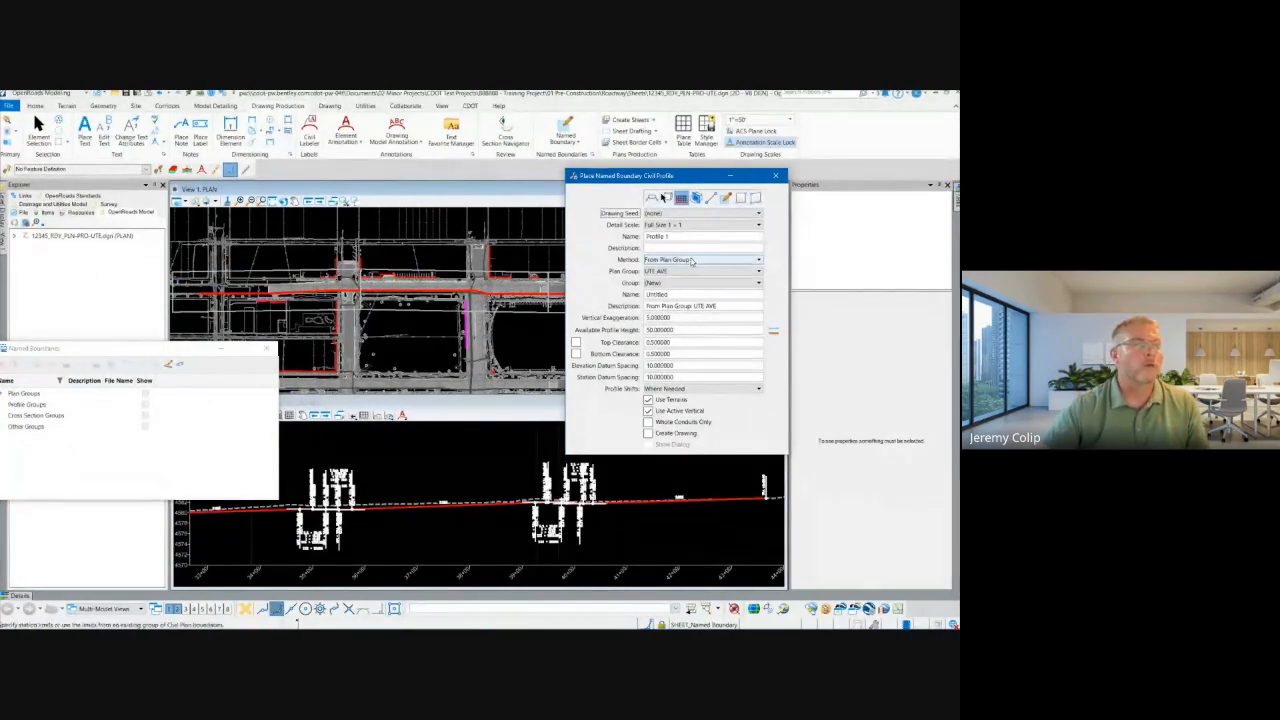
Use the Plan-Profile (PROFILE) drawing seed for the civil profile boundary with a detail scale of 1"=50'.
click(680, 214)
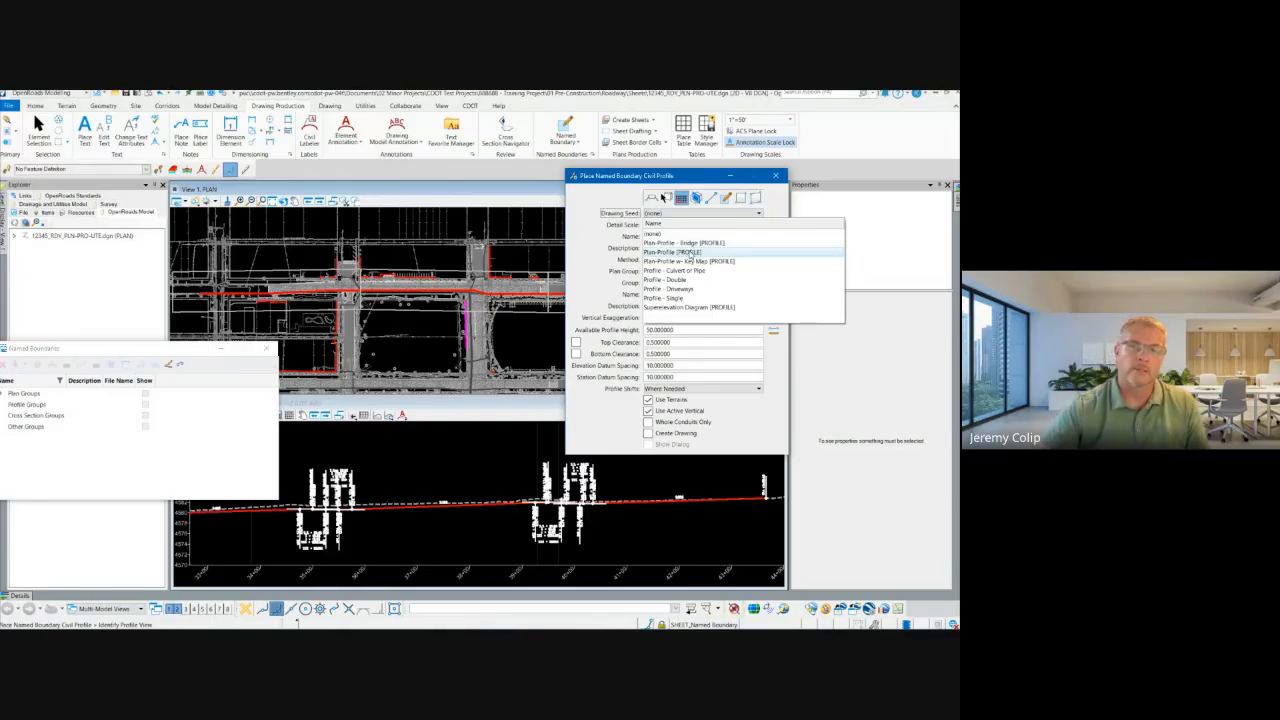
click(688, 270)
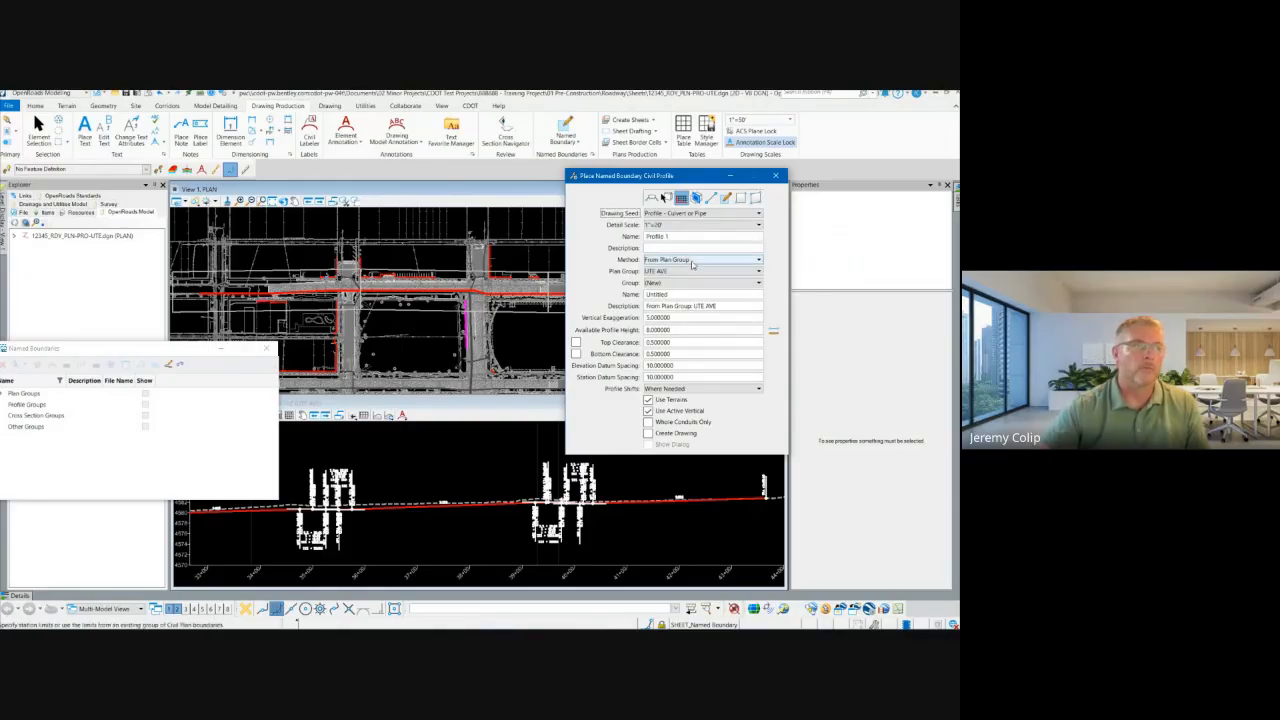
click(680, 213)
click(680, 251)
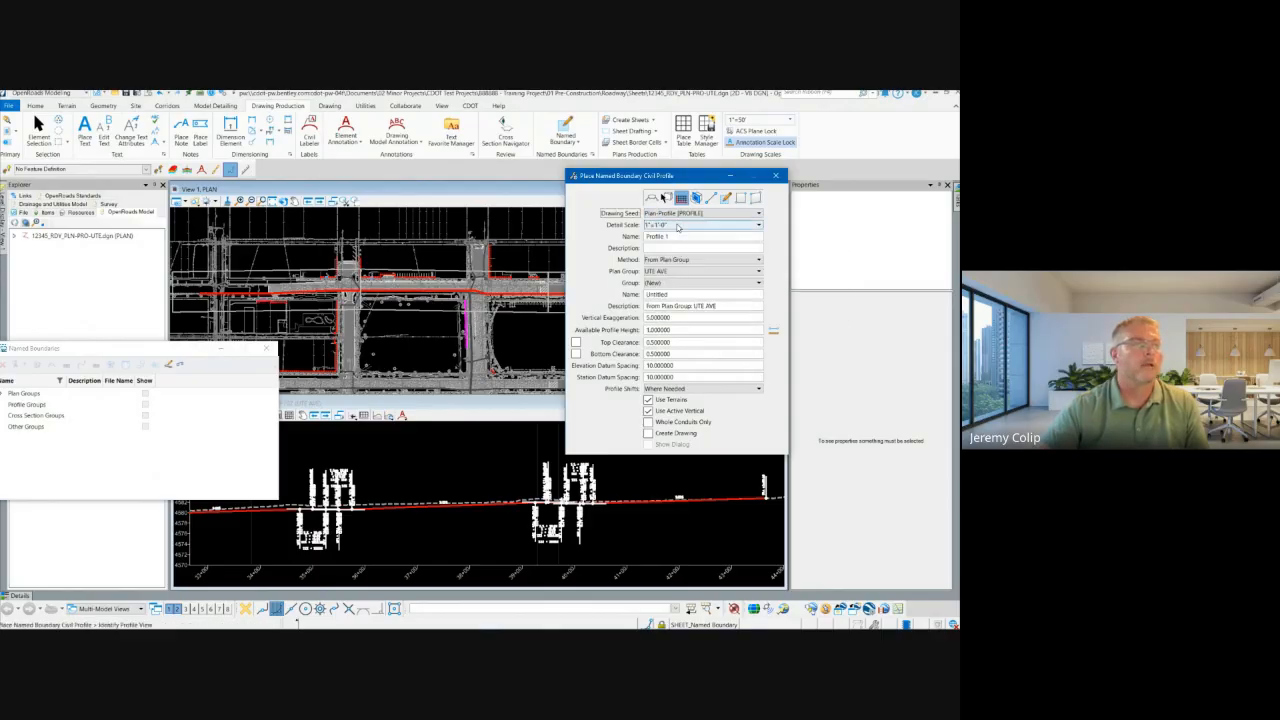
click(670, 224)
click(668, 308)
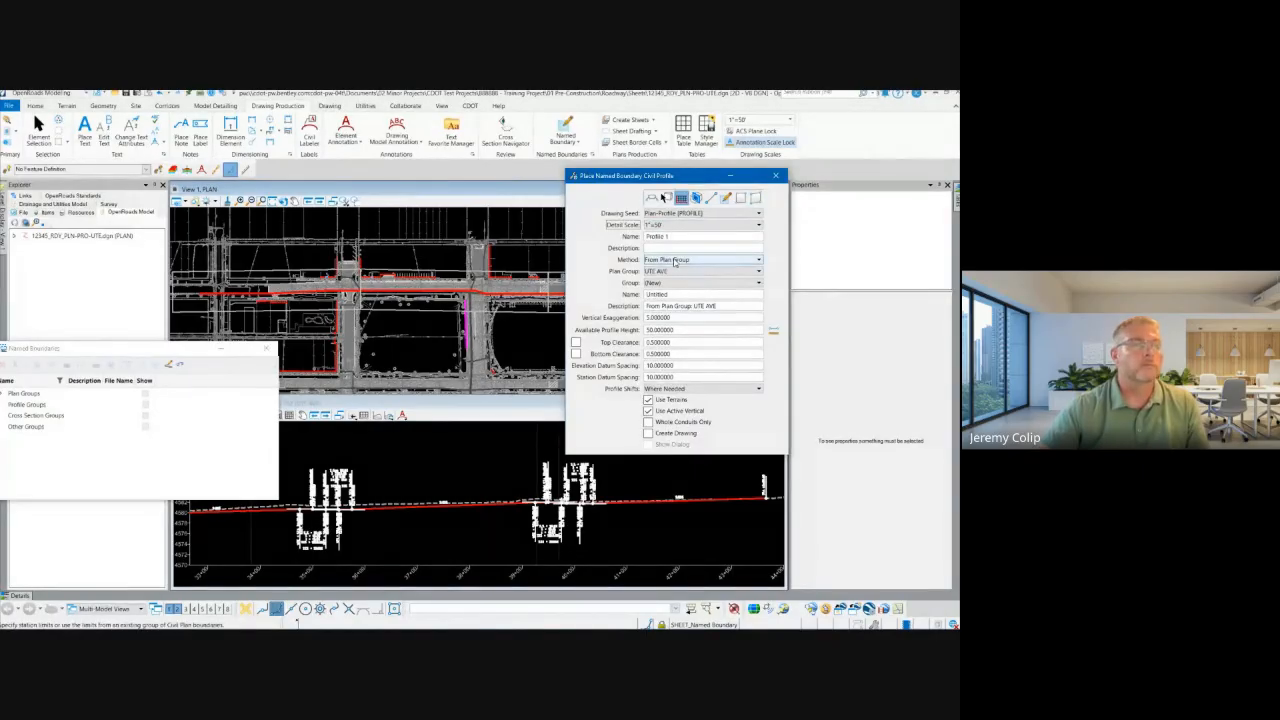
Review the Station Limits method's settings, and return the method to From Plan Group with UTE AVE as the plan group.
click(668, 260)
click(680, 281)
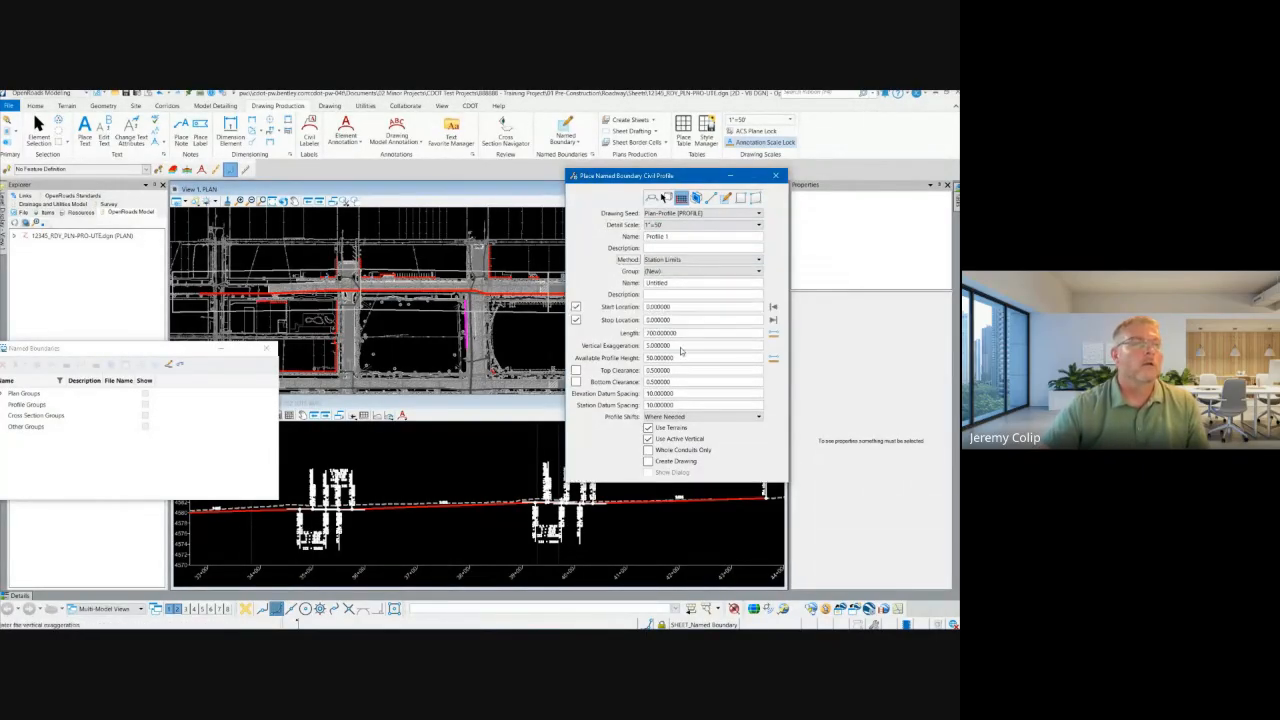
click(676, 261)
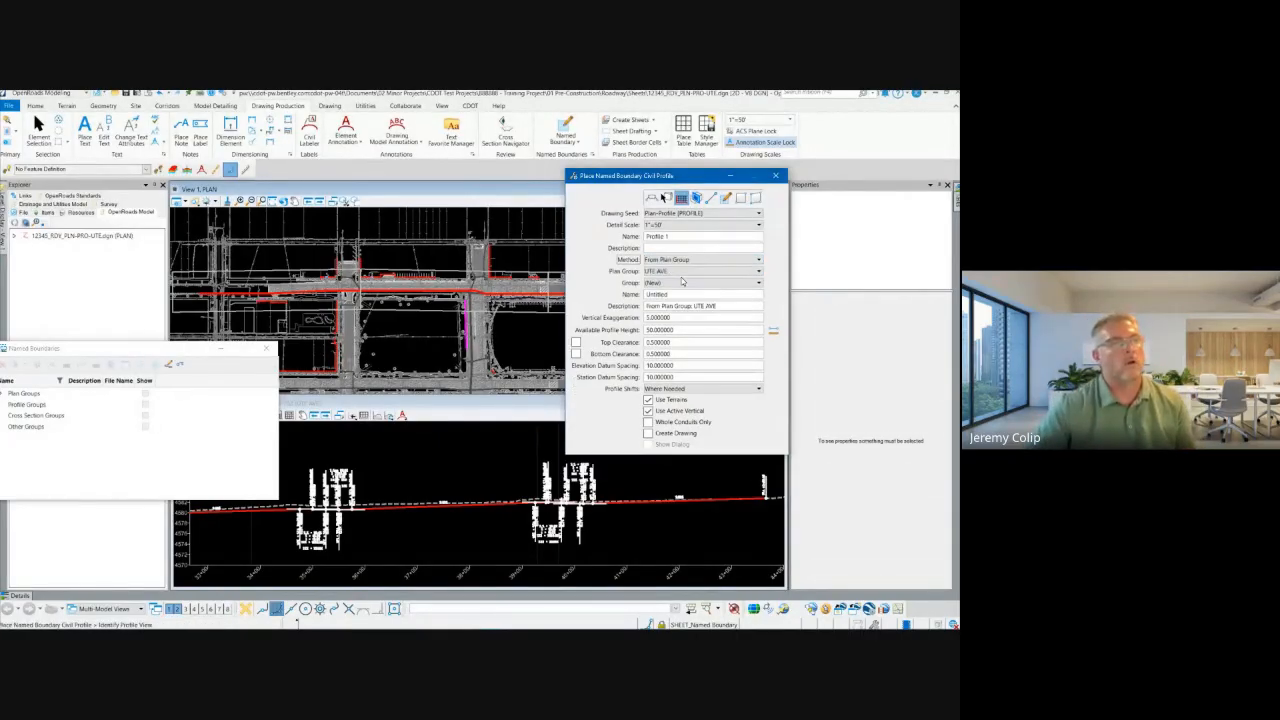
click(679, 279)
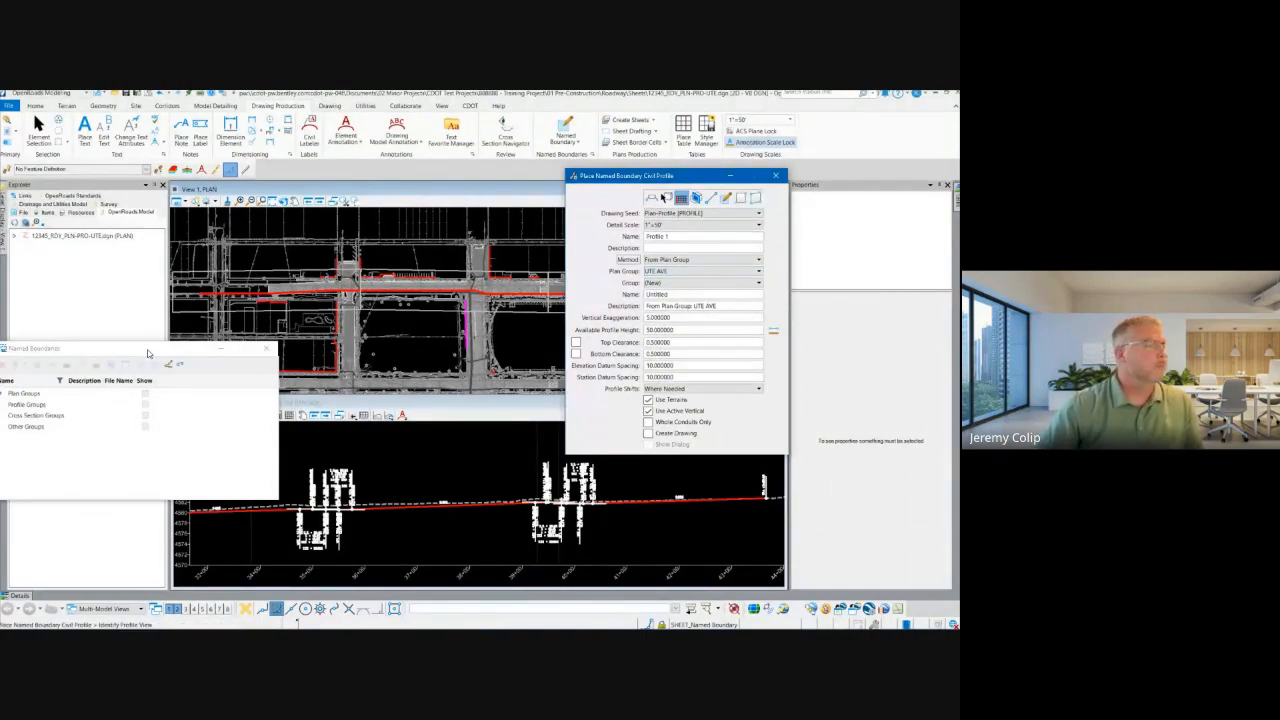
Pick the Ute Ave profile view for the boundaries and name the profile boundaries STA XX TO STA XX.
drag(148, 353, 177, 276)
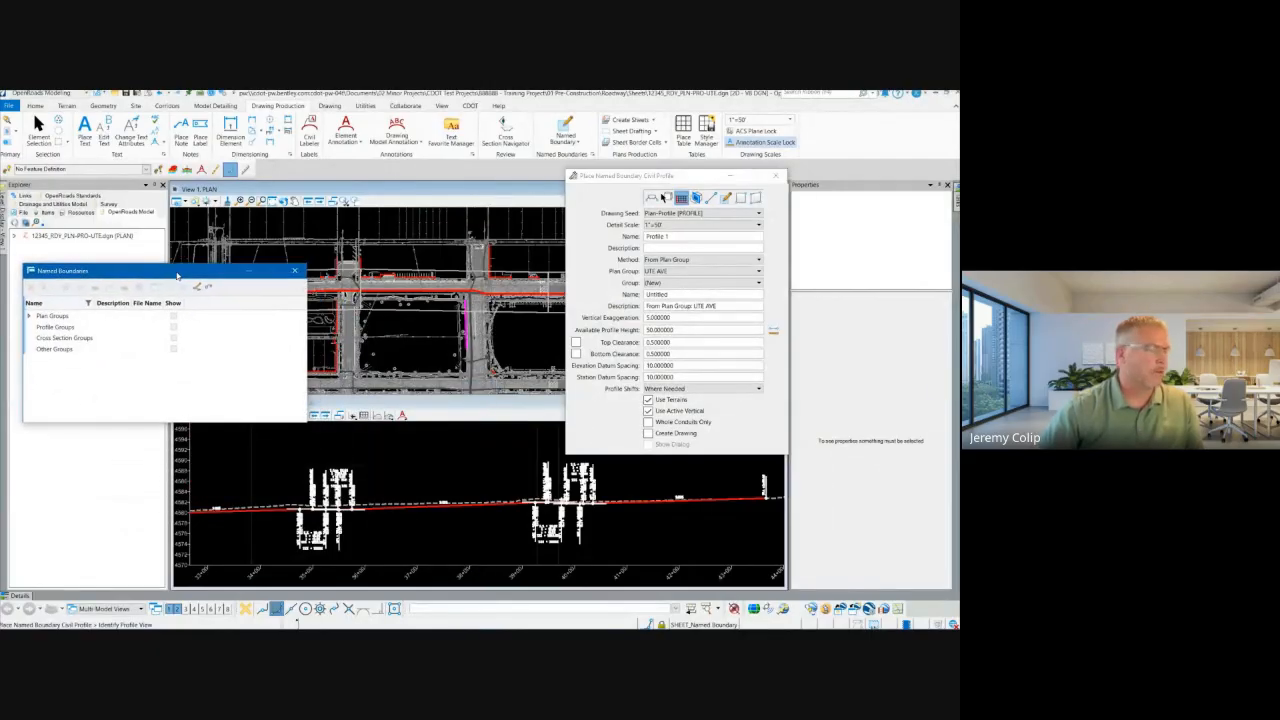
click(676, 241)
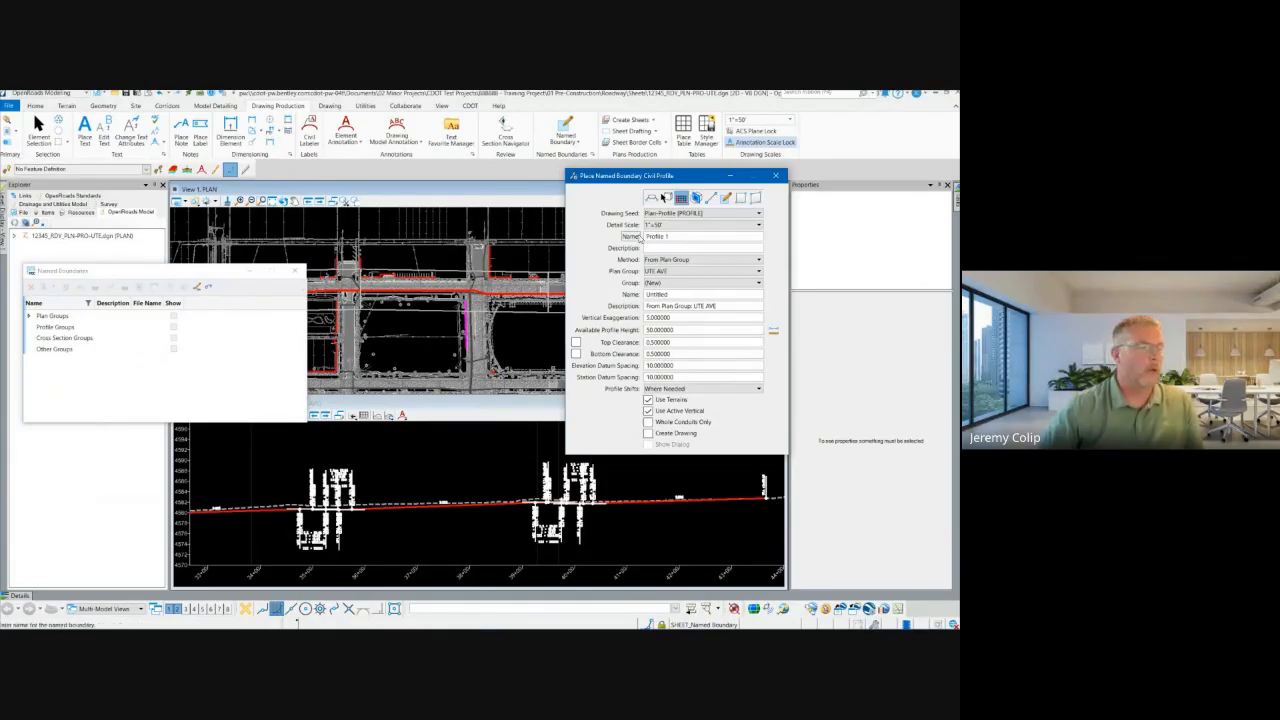
click(424, 516)
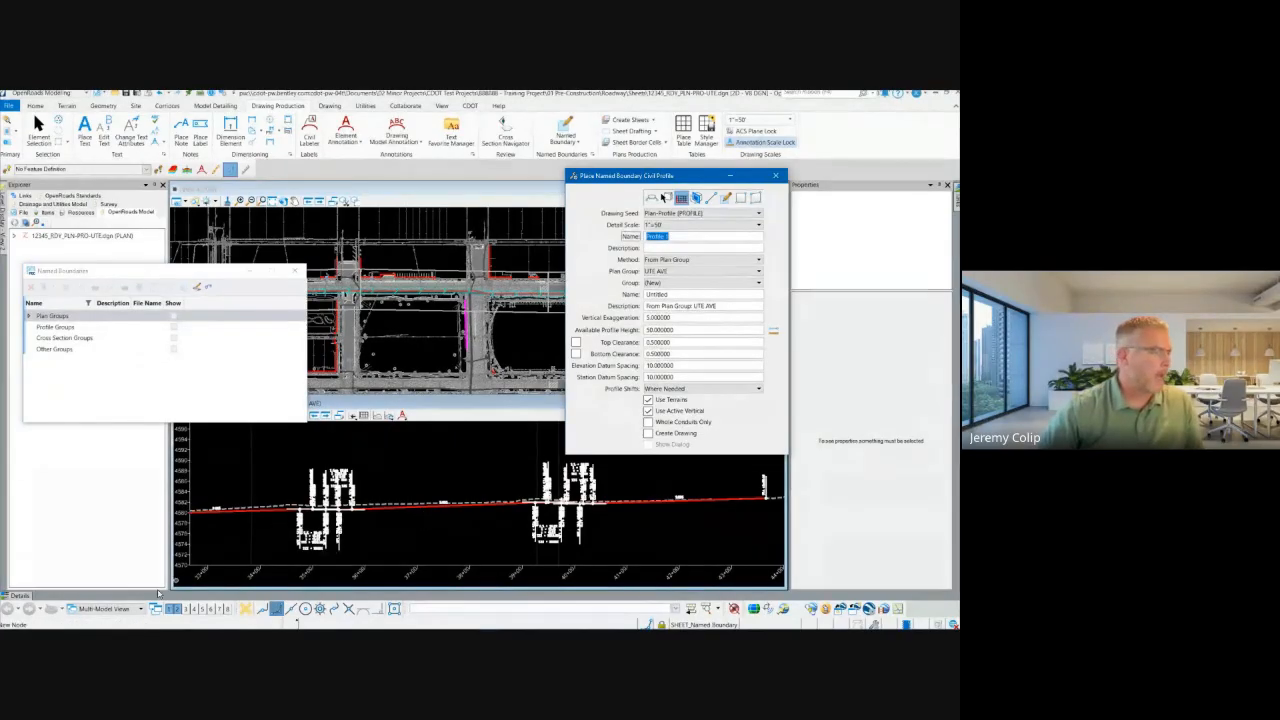
click(397, 508)
scroll(405, 515, down, 3)
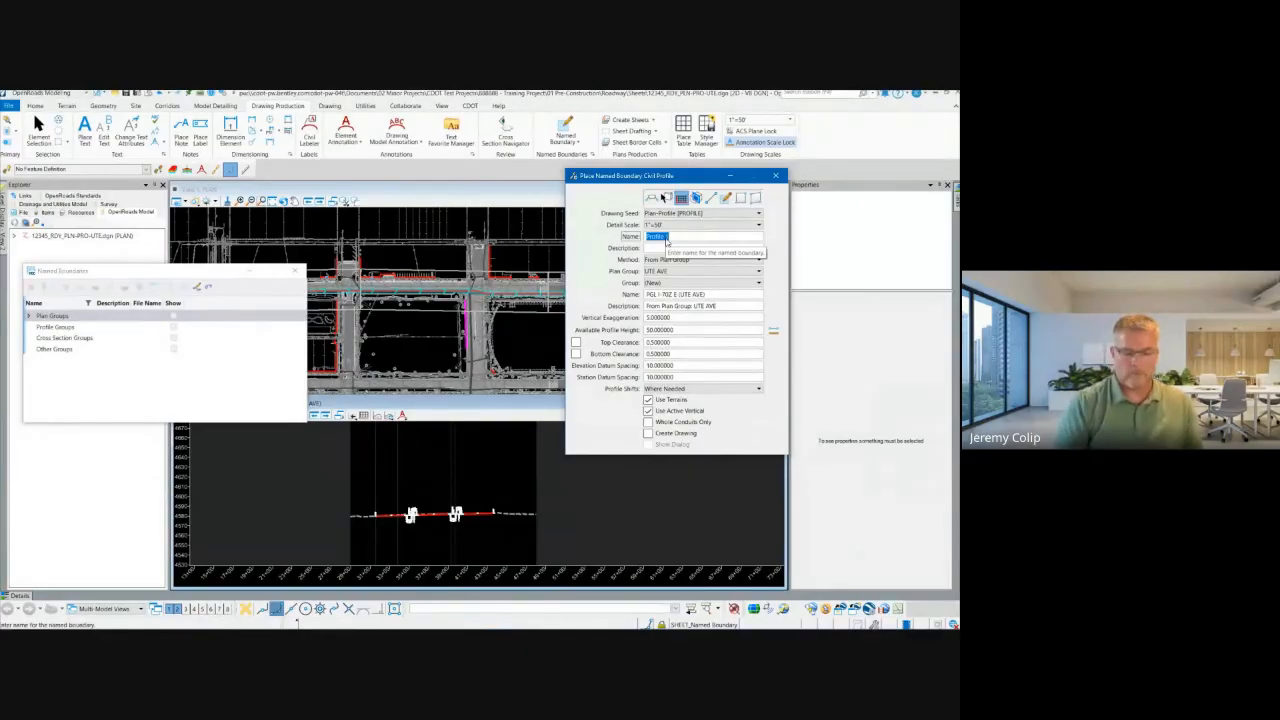
text(S)
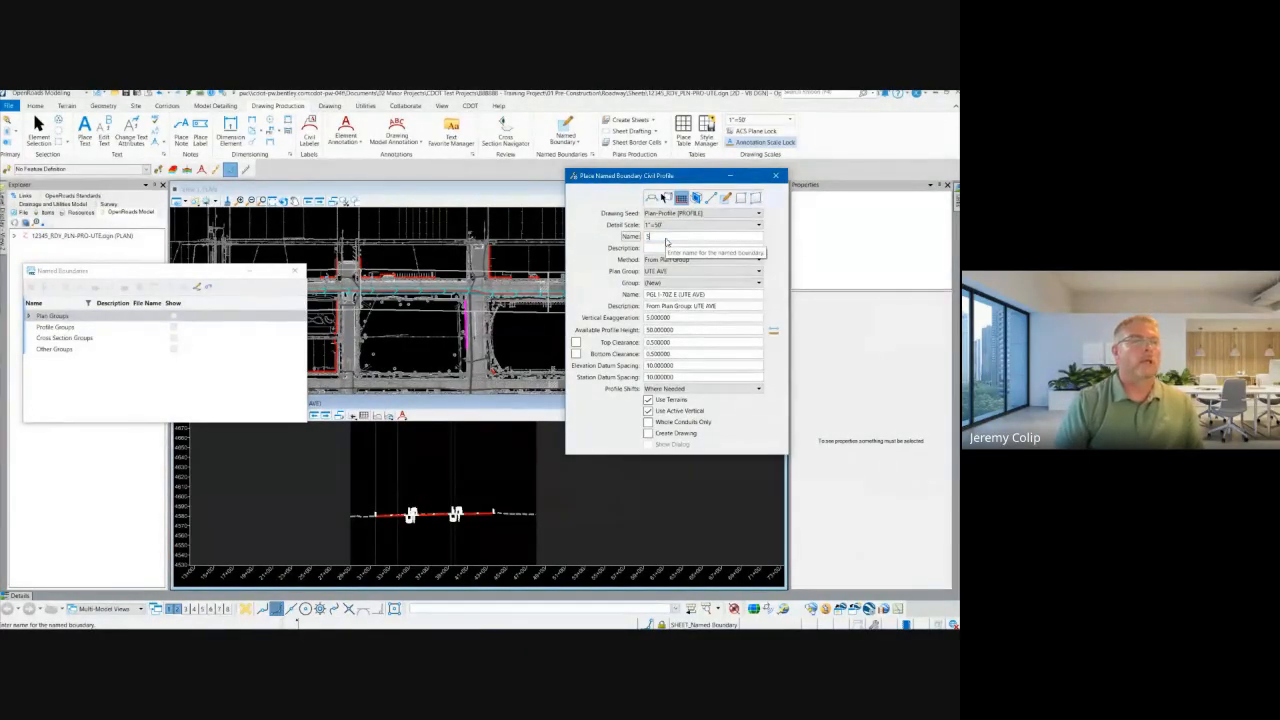
text(TA)
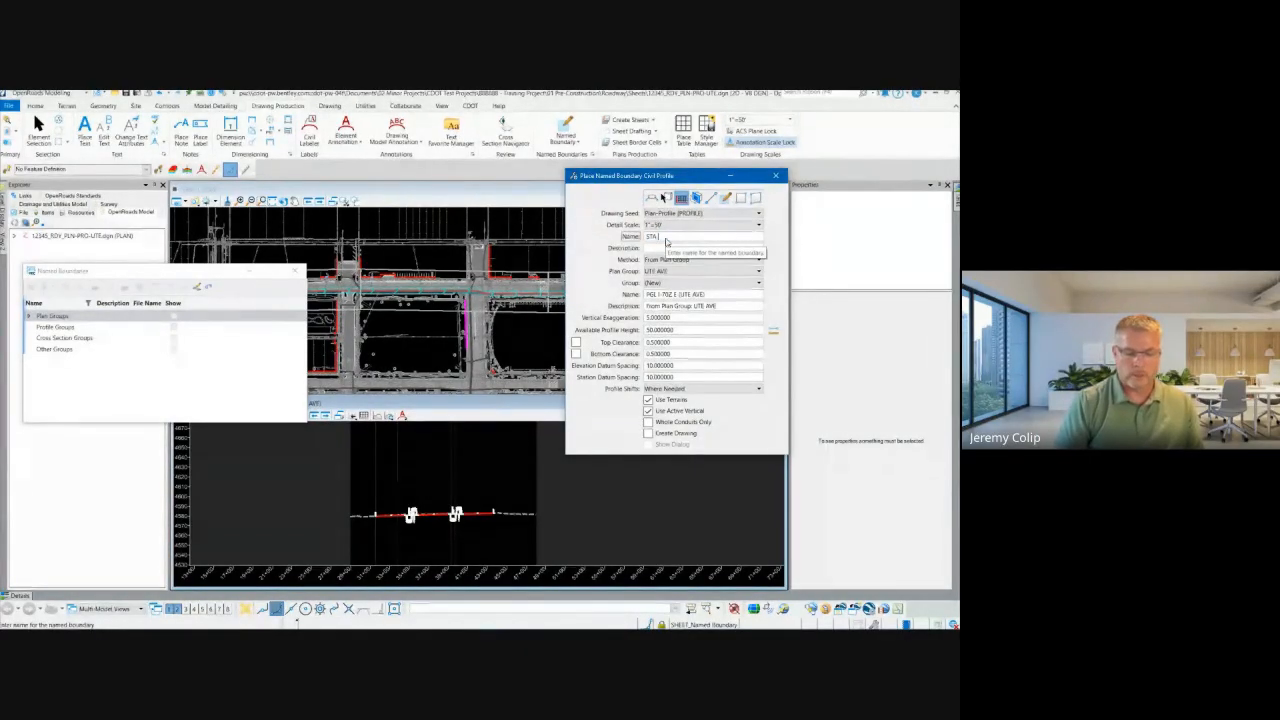
text( XX TO ST)
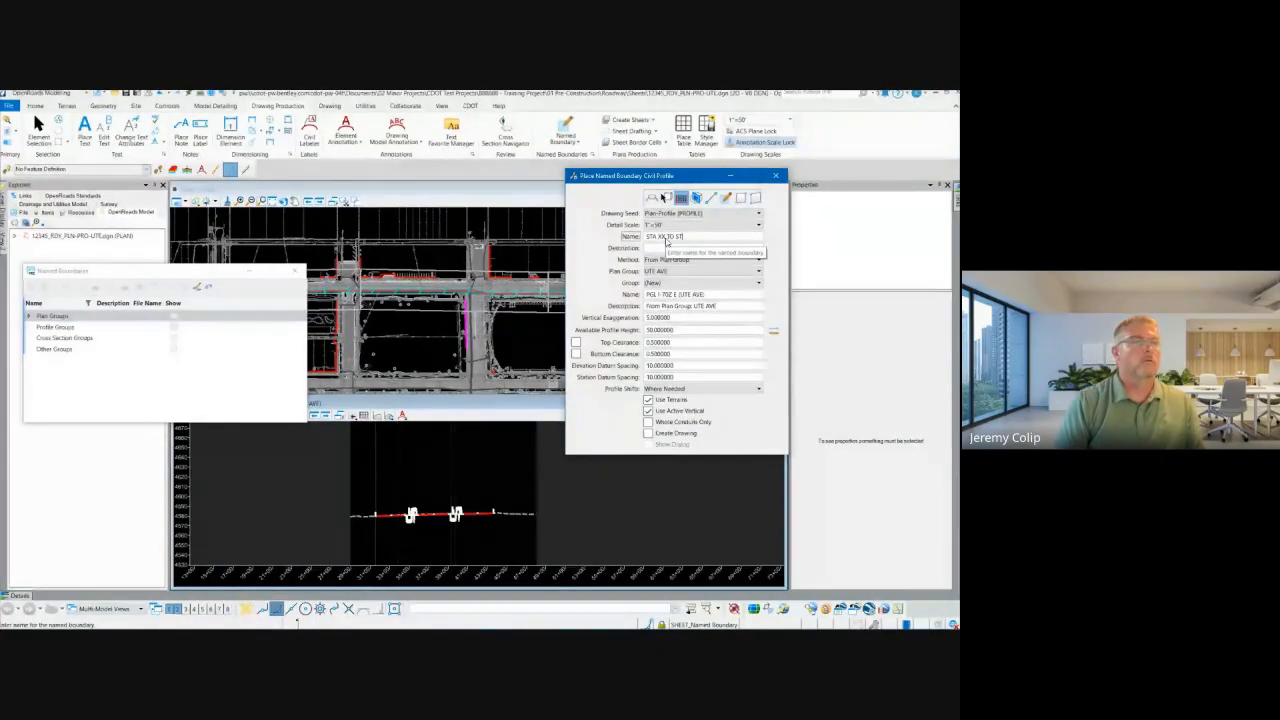
text(A XX)
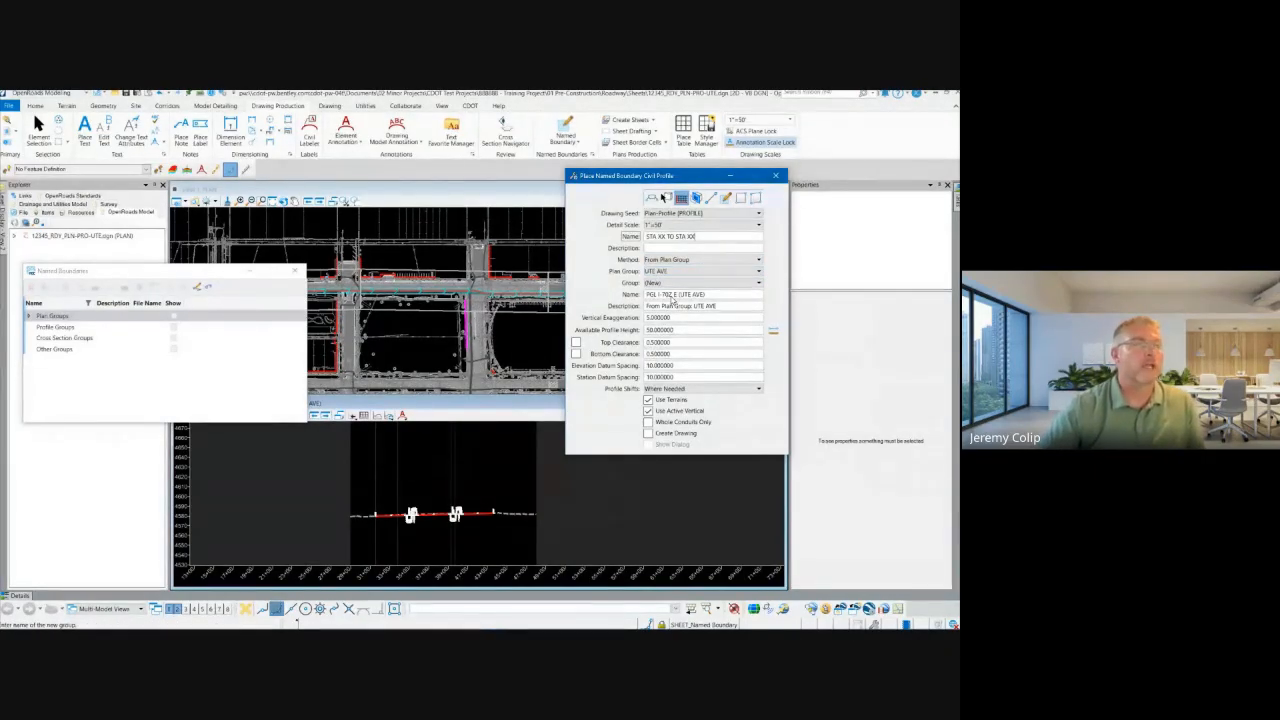
Try to name the new profile boundary group UTE AVE PRO and preview the boundaries over the Ute Ave profile.
double_click(652, 295)
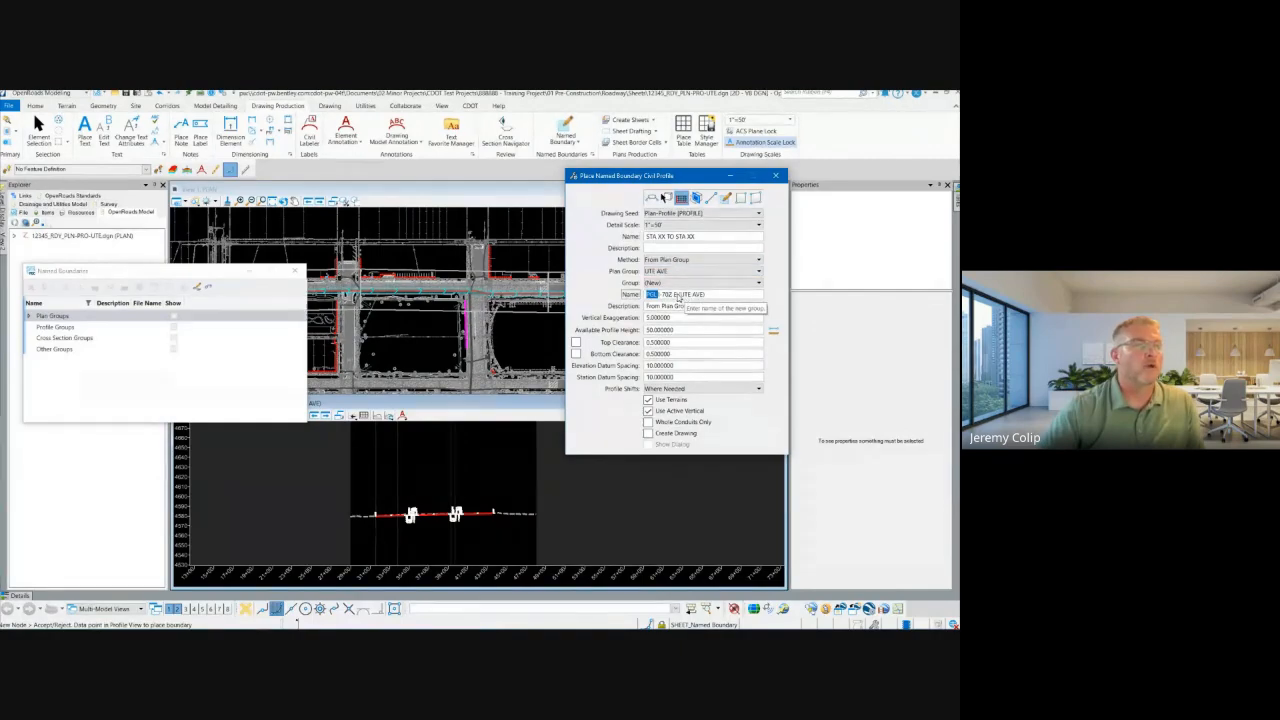
key(ctrl+a)
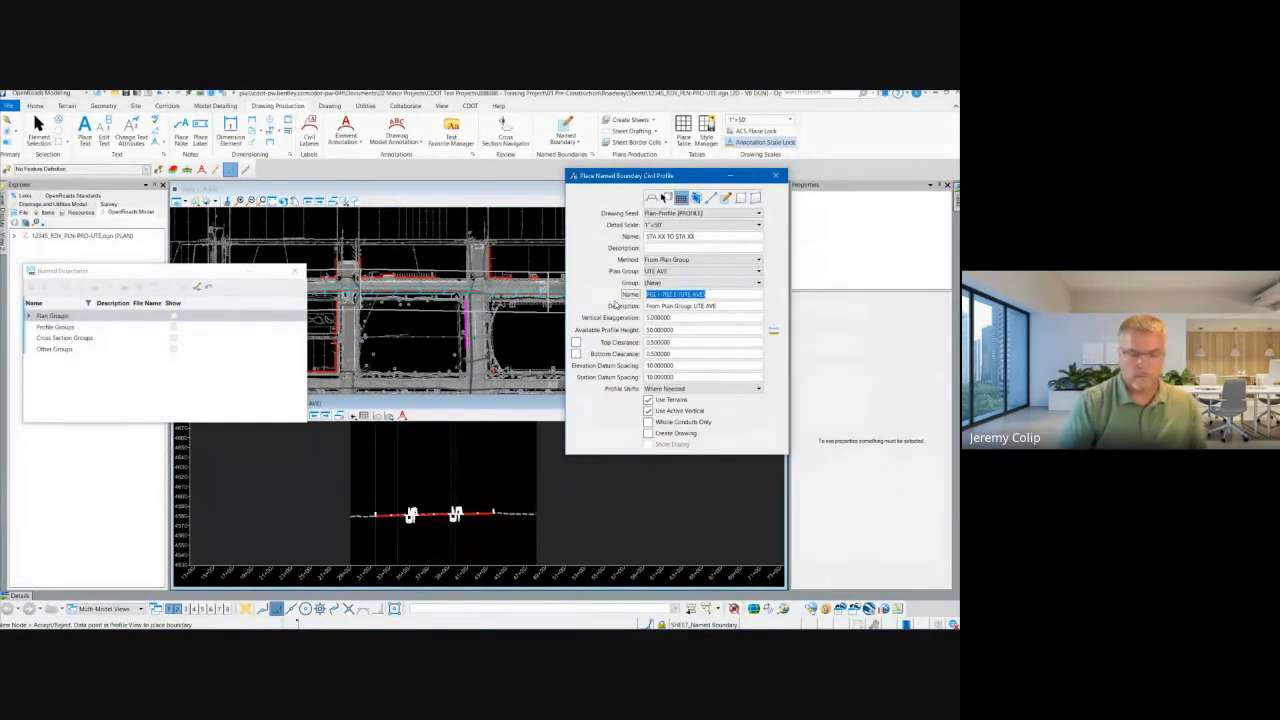
text(UTE AVE PRO)
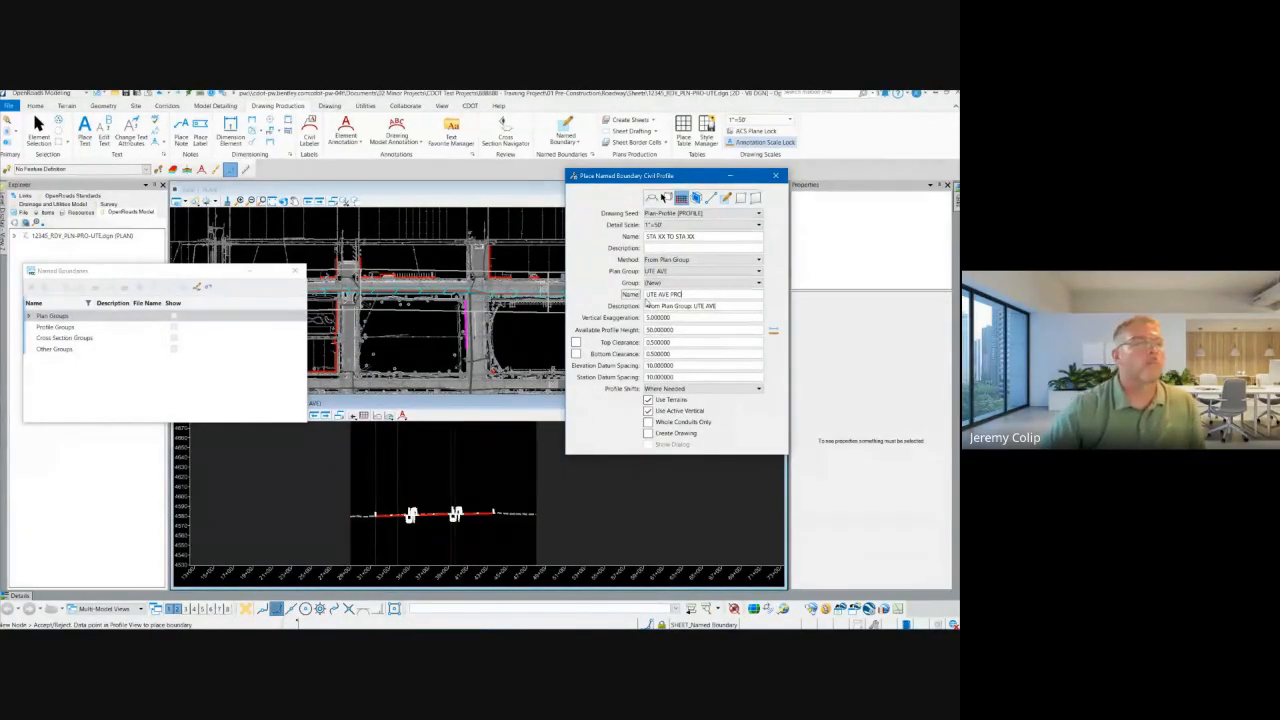
click(650, 296)
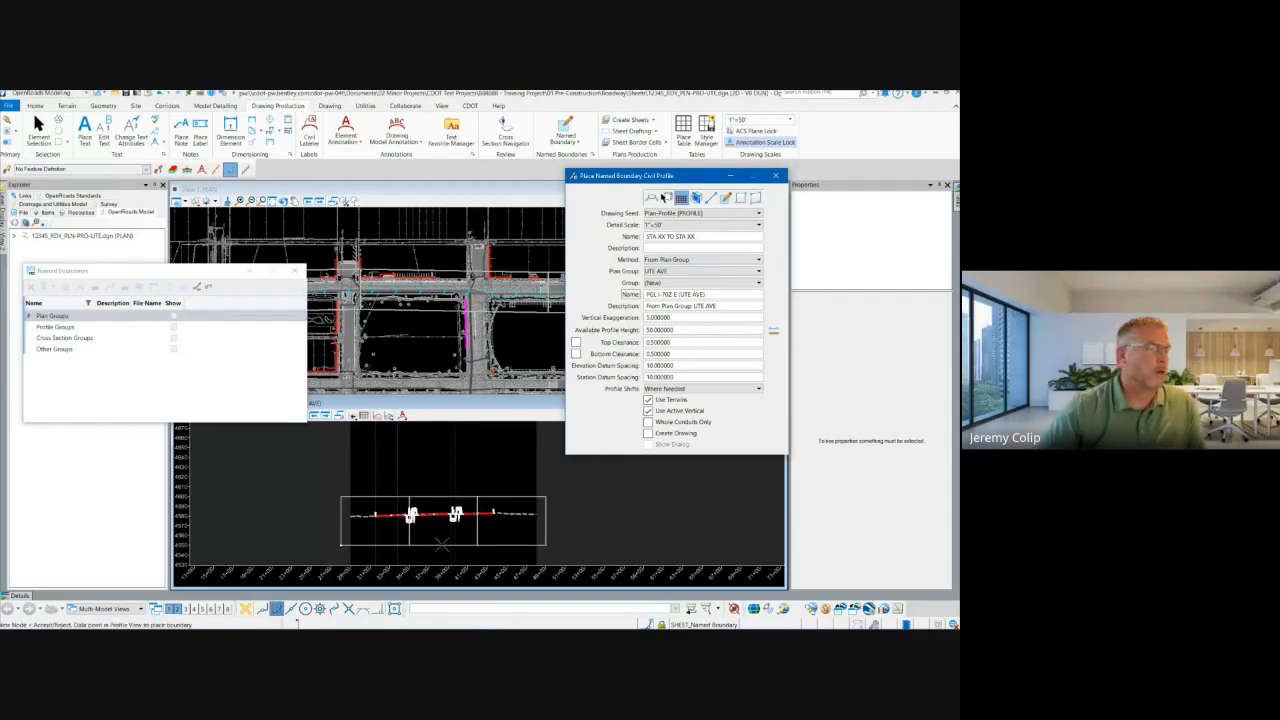
scroll(432, 544, up, 2)
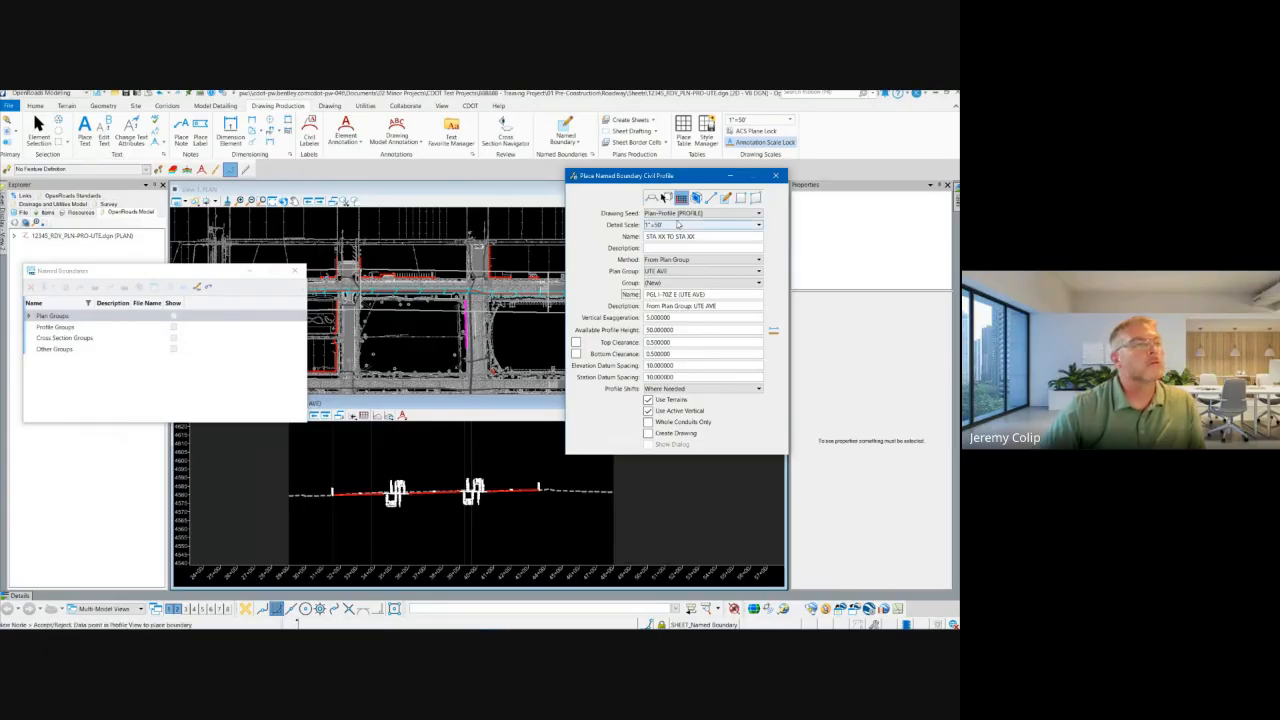
Try the Profile - Single drawing seed for the civil profile boundary, restarting the tool and picking the Ute Ave profile view.
click(680, 214)
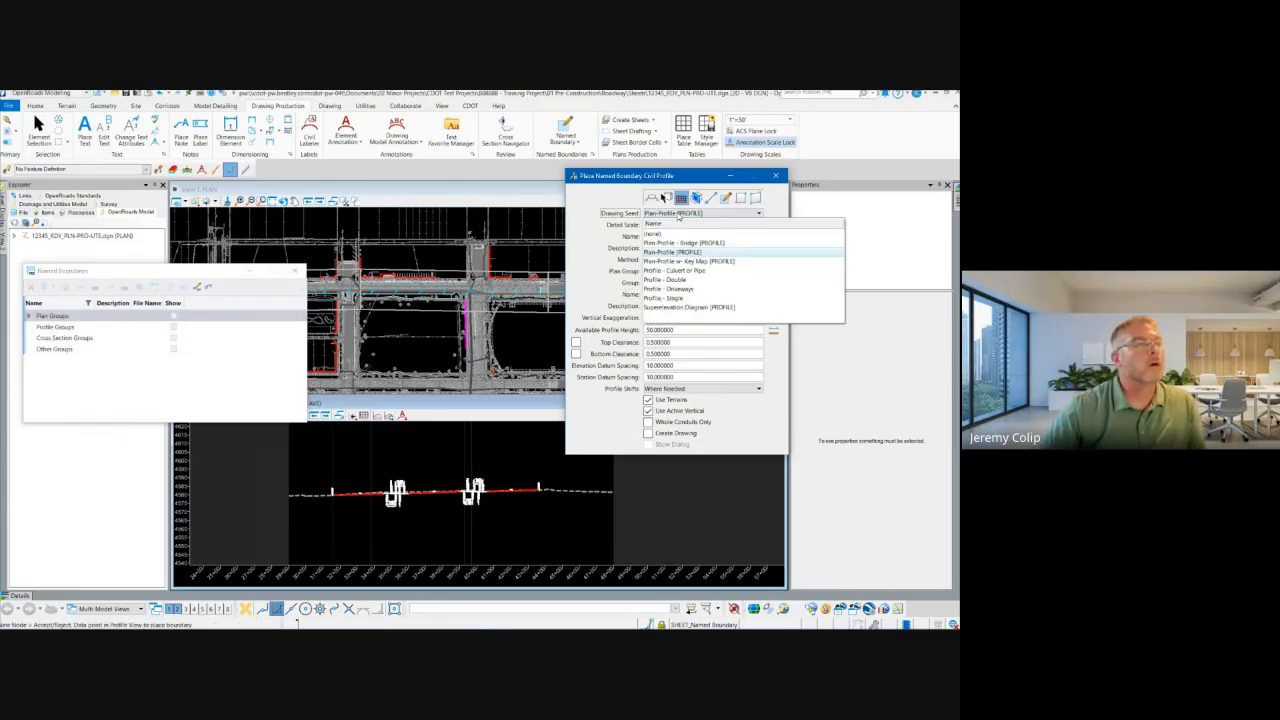
click(668, 299)
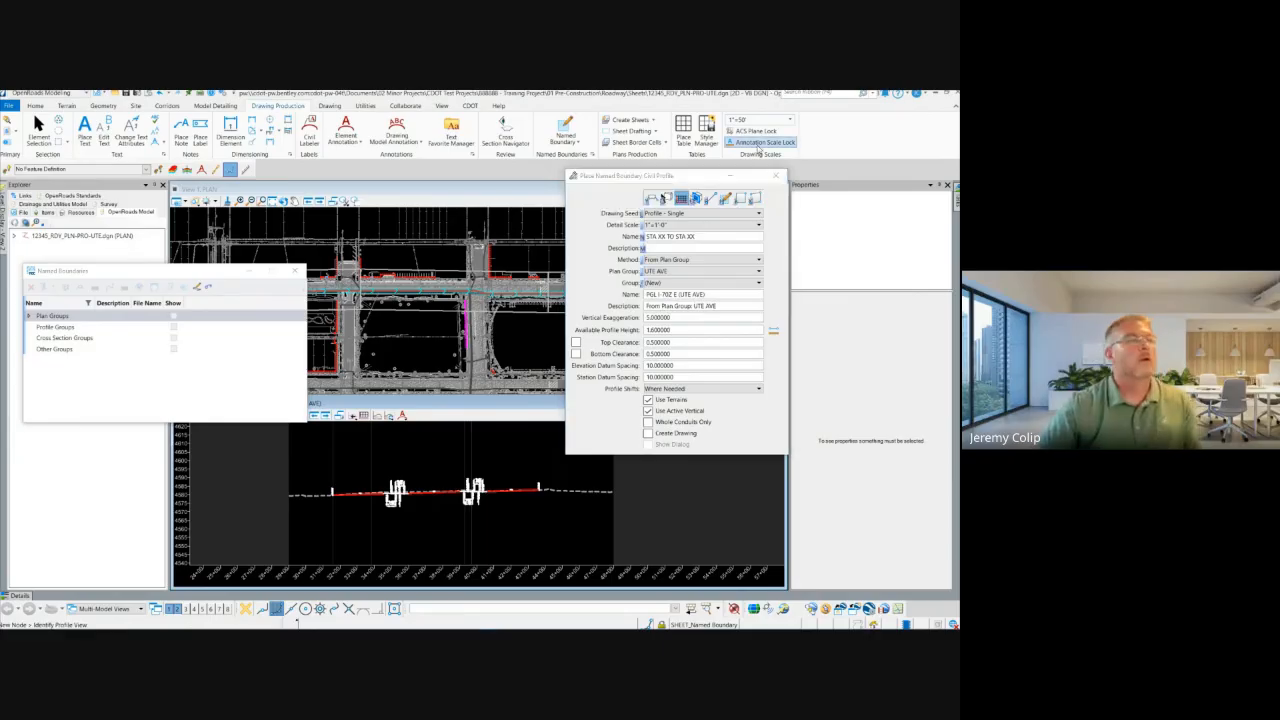
click(775, 176)
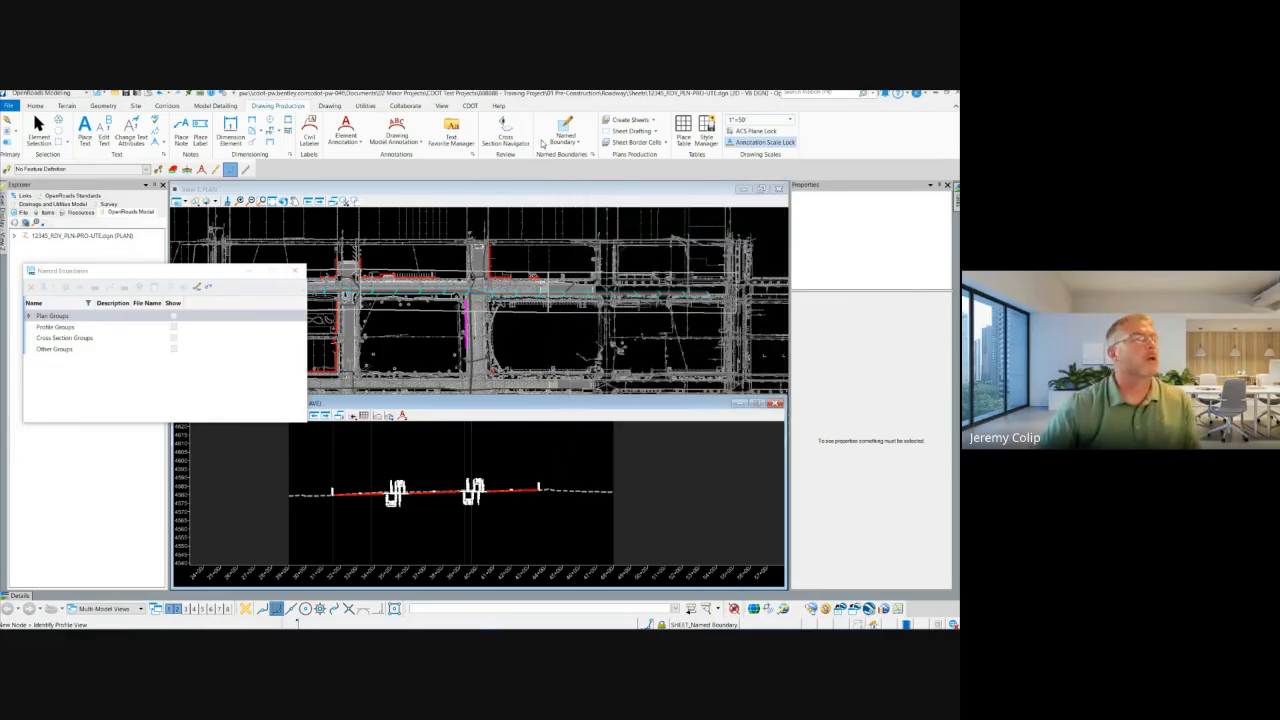
click(565, 128)
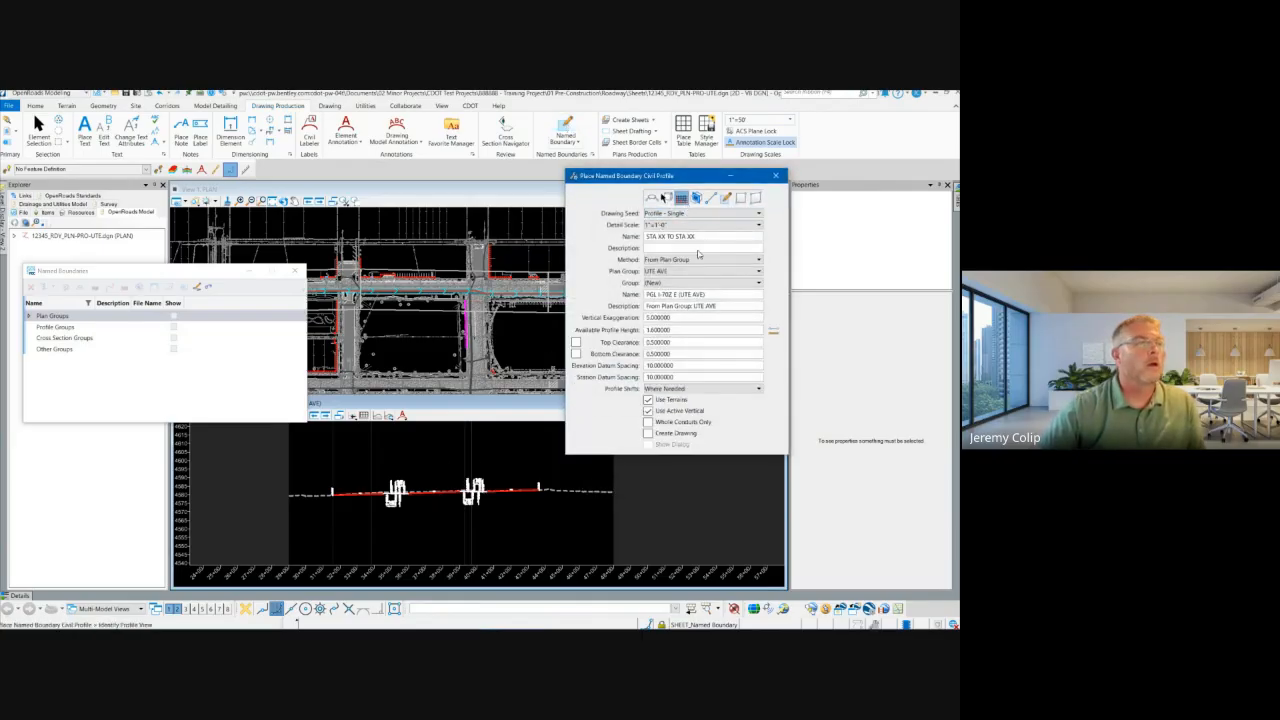
click(439, 523)
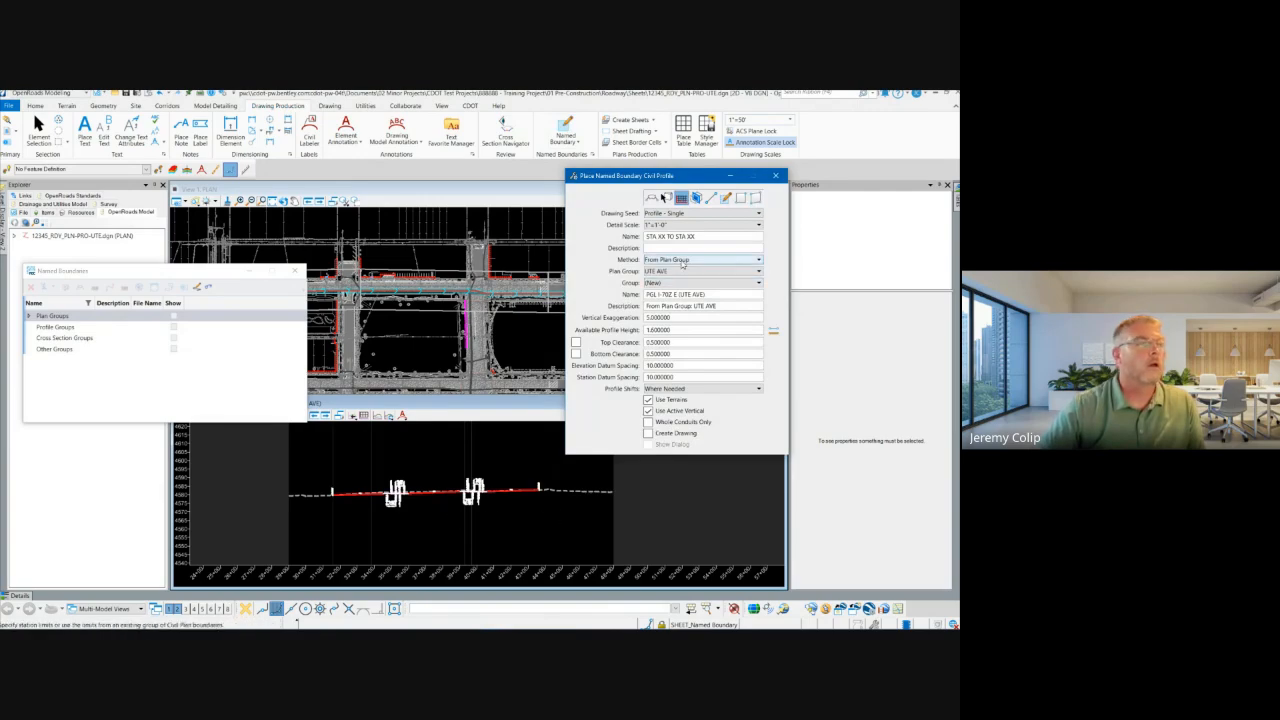
Return the profile boundary's drawing seed to Plan-Profile (PROFILE), and close the placement and Named Boundaries dialogs.
click(676, 215)
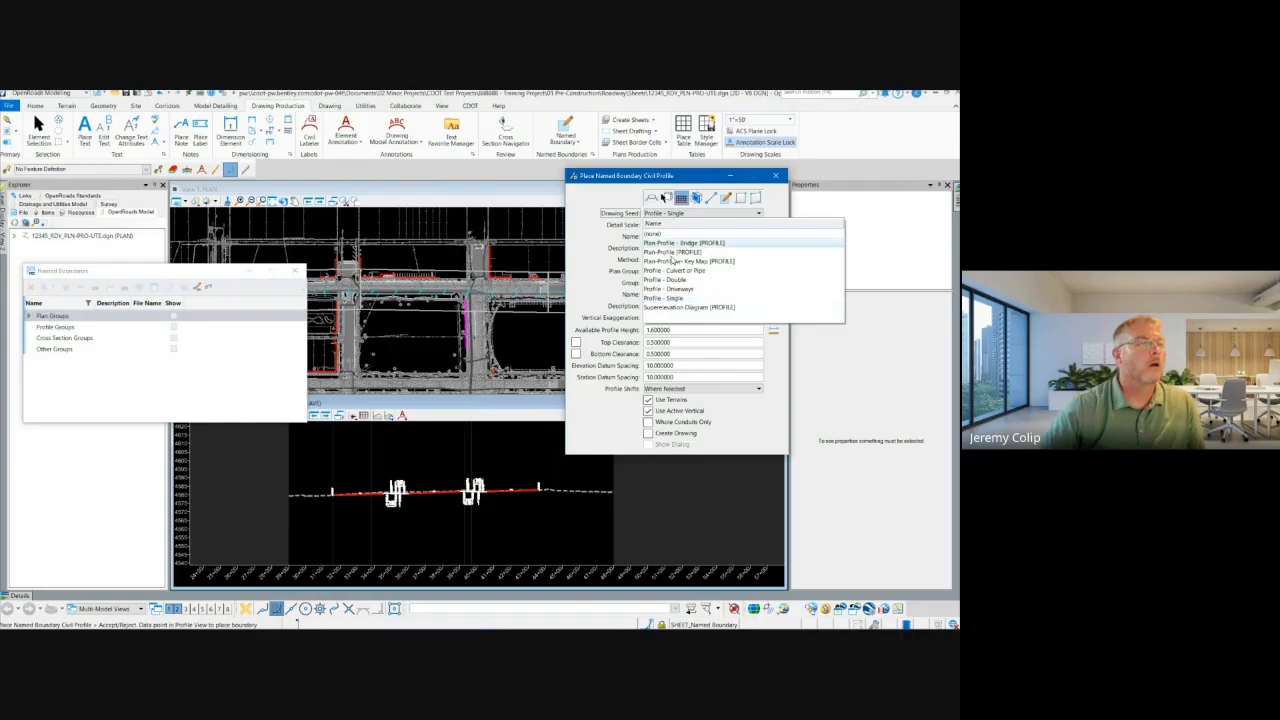
click(672, 251)
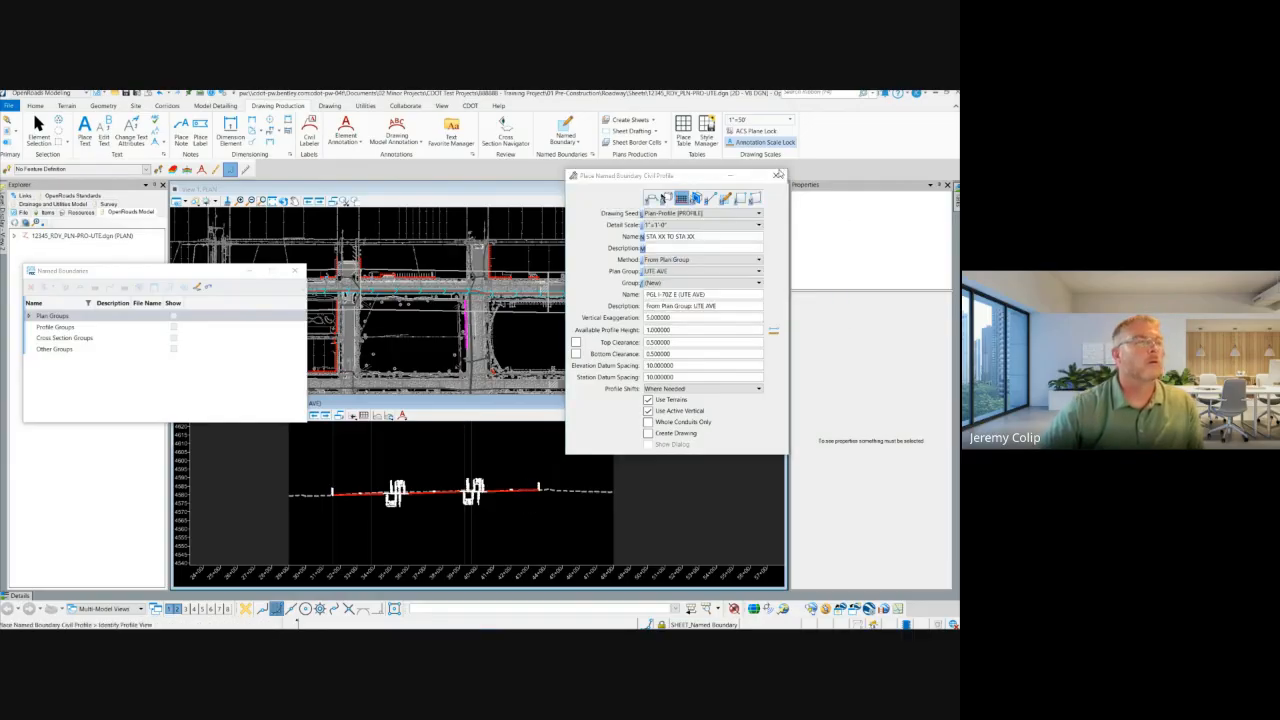
click(776, 176)
click(296, 272)
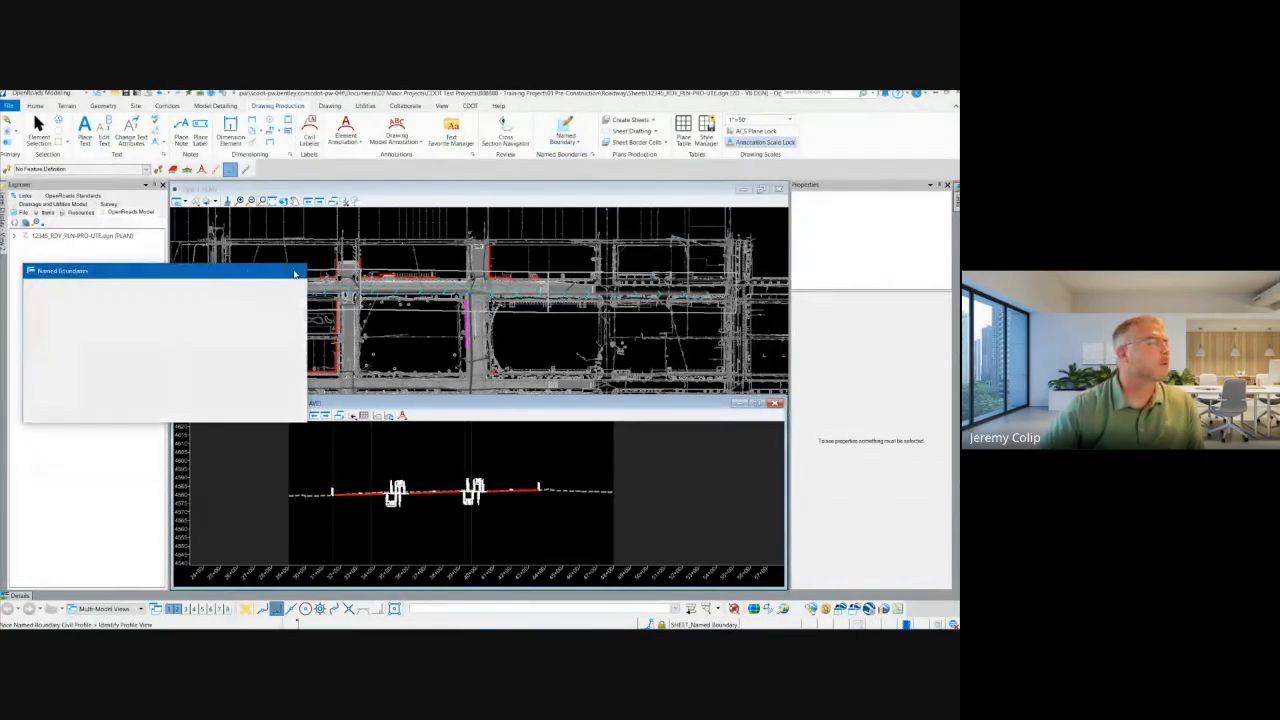
Place the civil profile boundaries from plan group UTE AVE over the Ute Ave profile at a detail scale of 1"=50'.
click(571, 131)
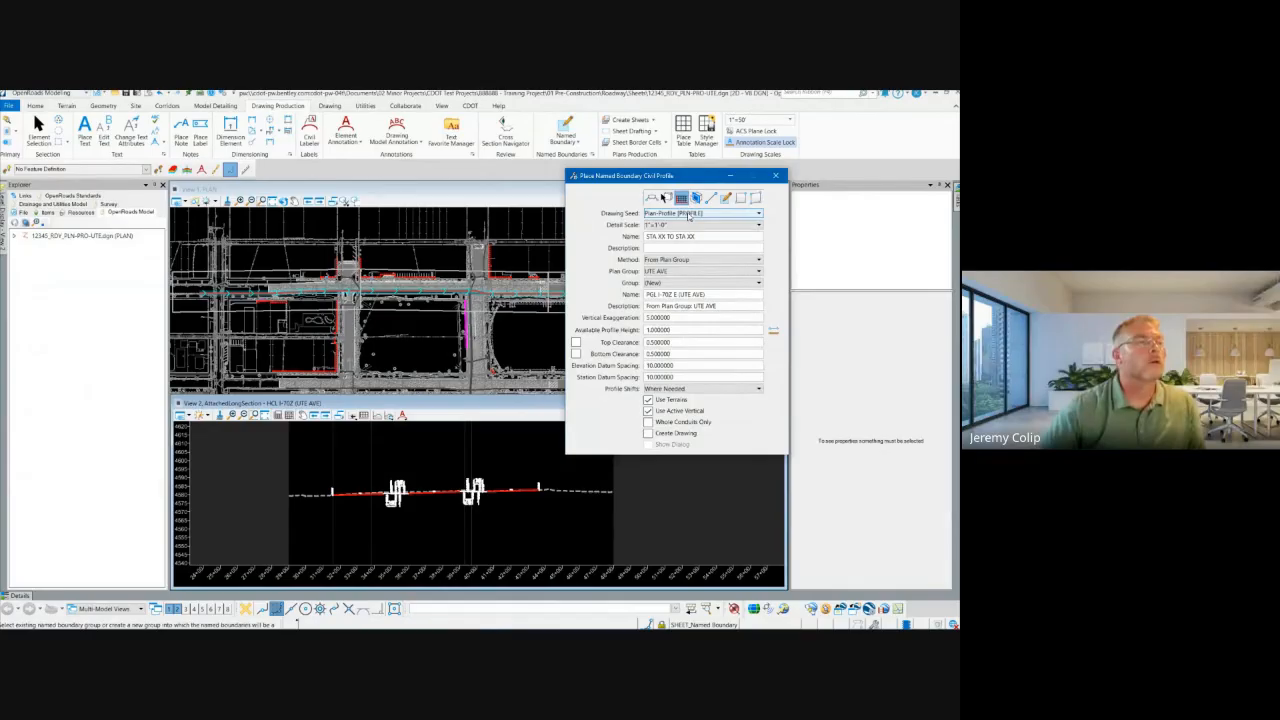
click(680, 225)
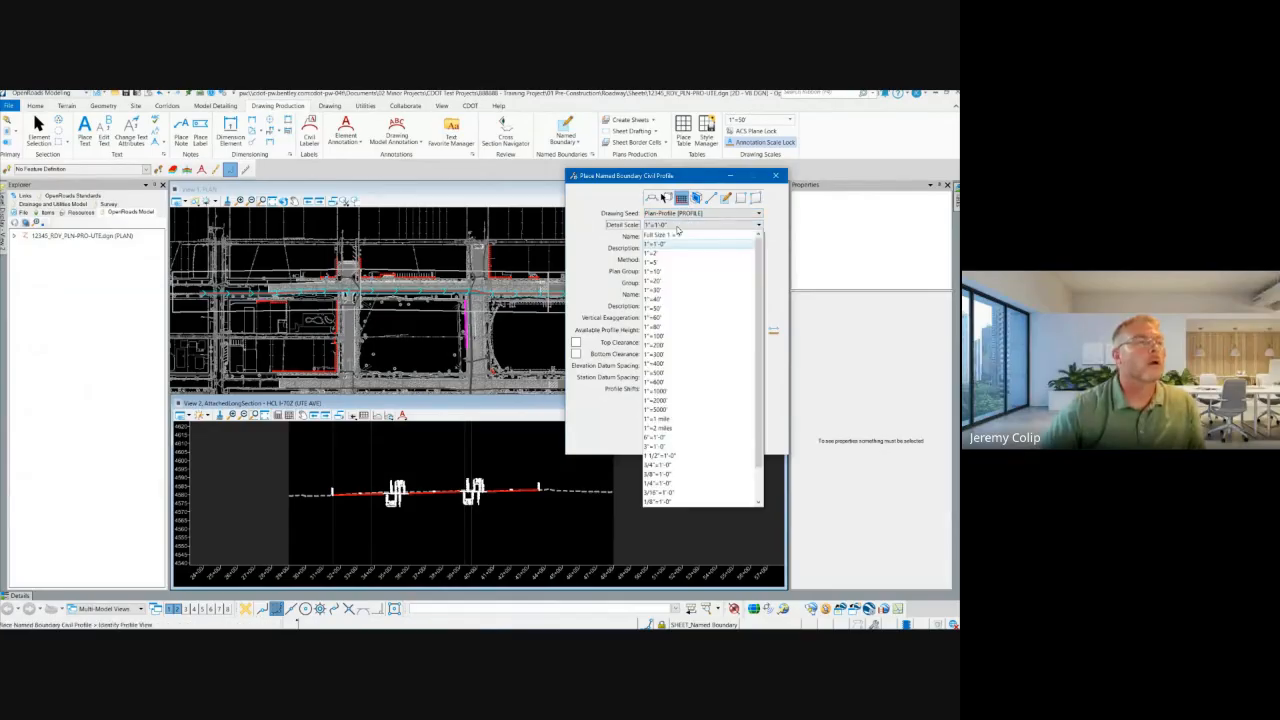
click(662, 291)
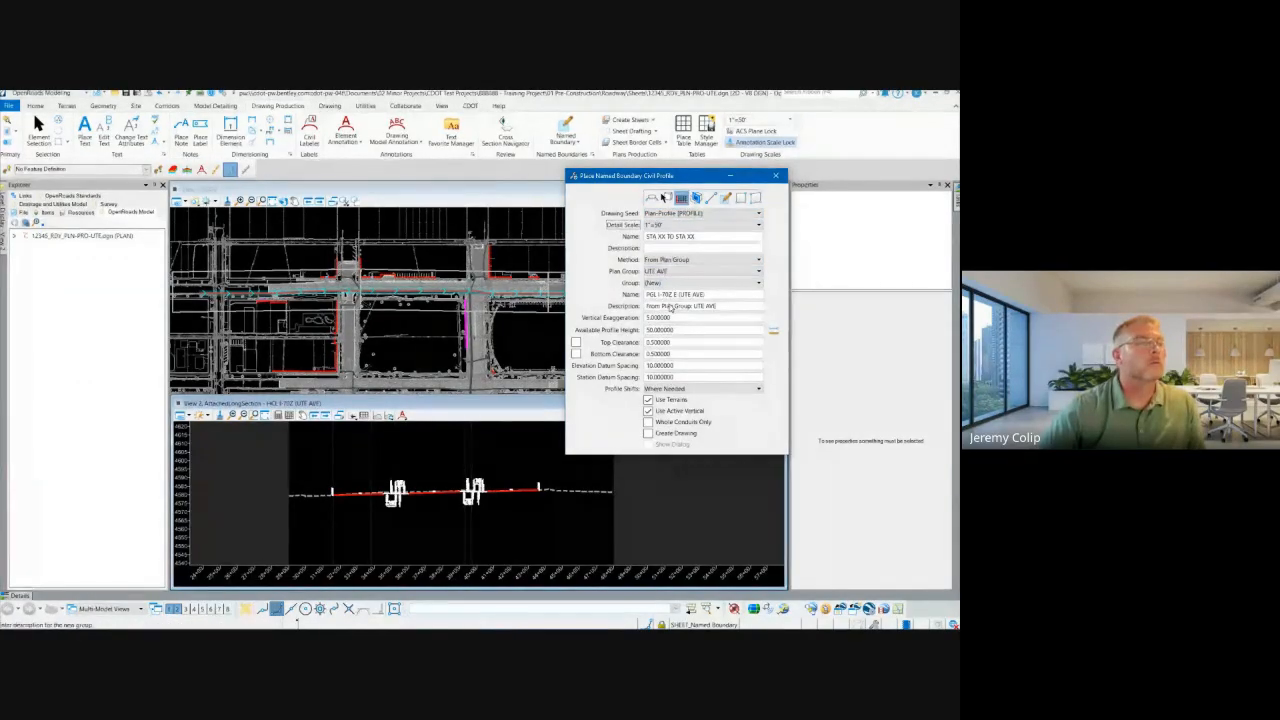
click(433, 506)
click(500, 454)
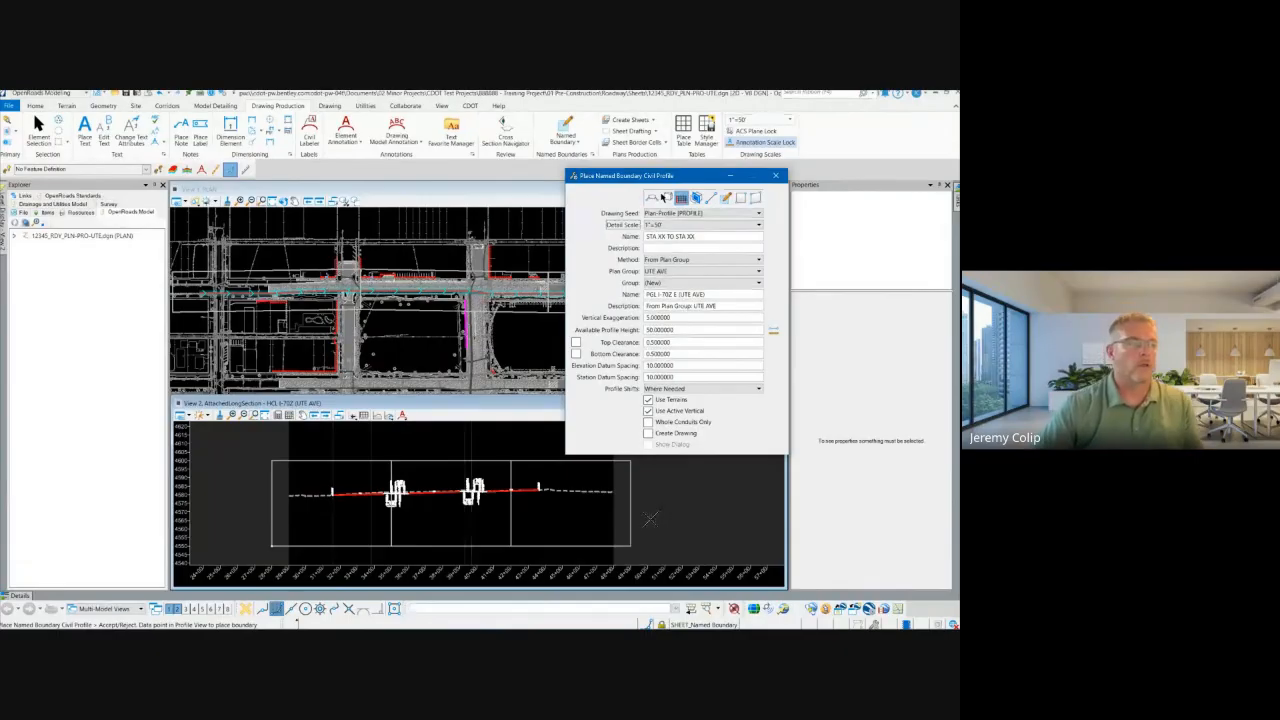
click(700, 489)
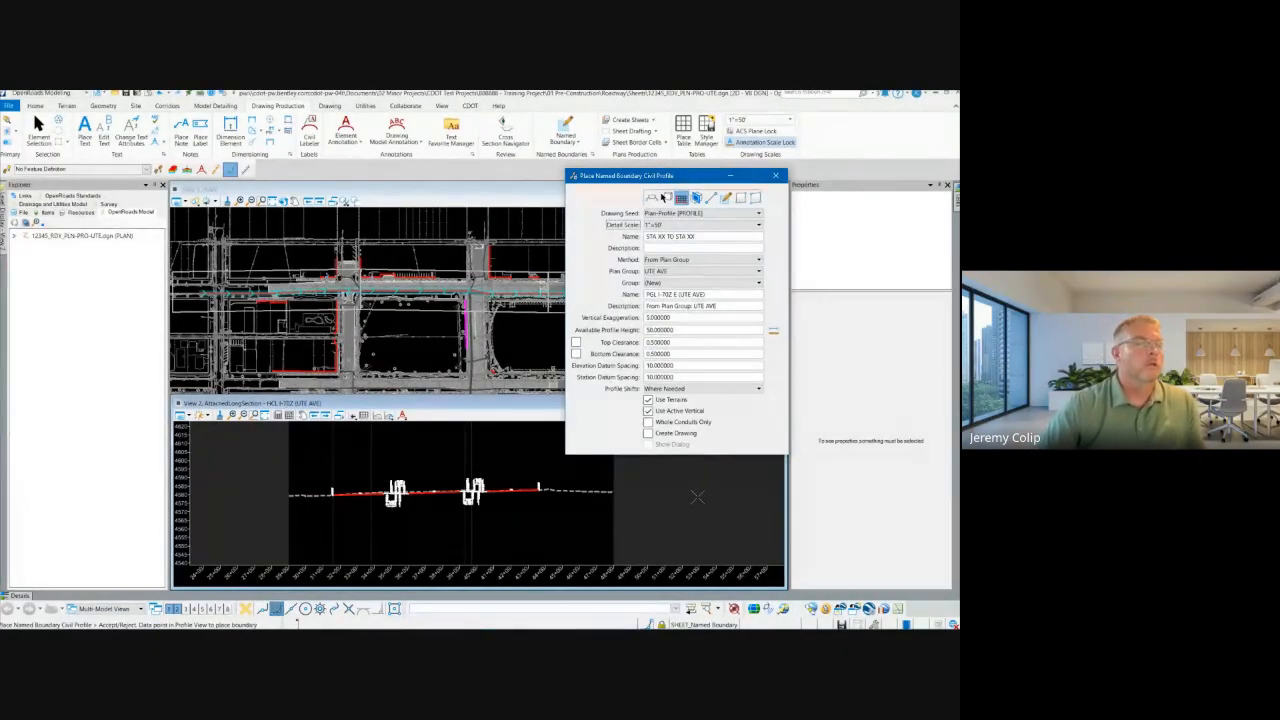
click(629, 471)
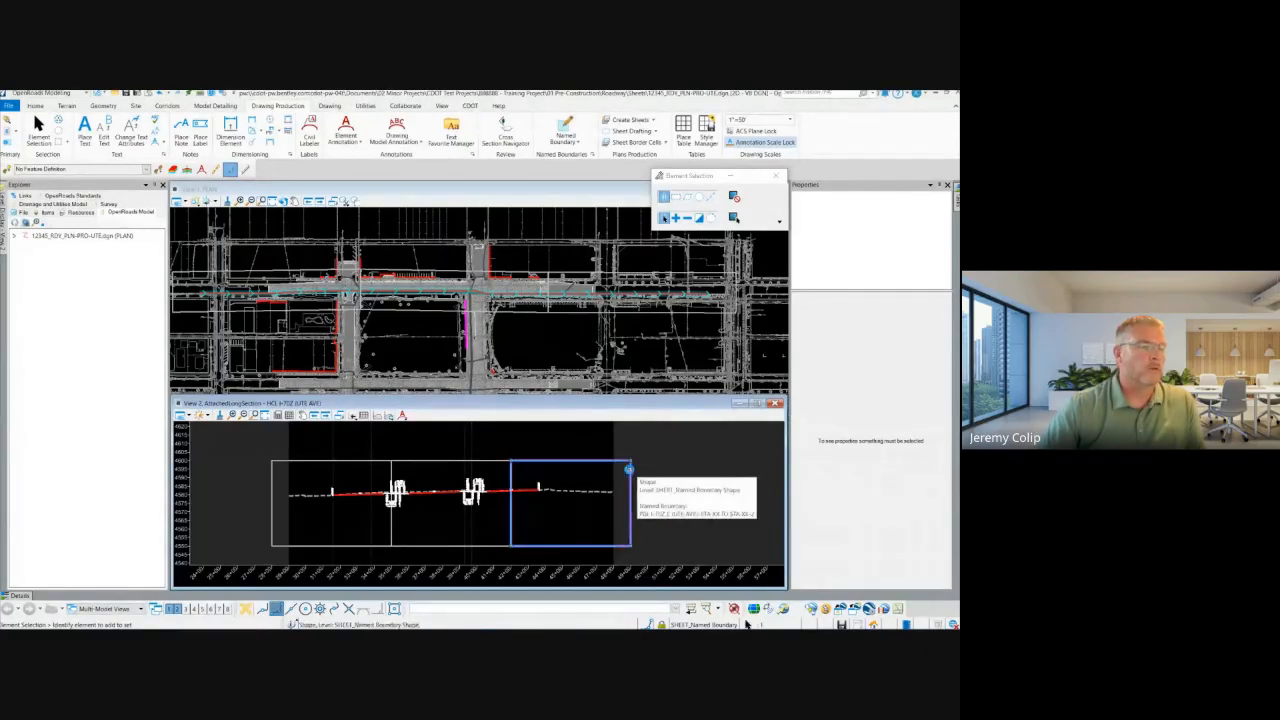
click(692, 466)
scroll(675, 468, down, 1)
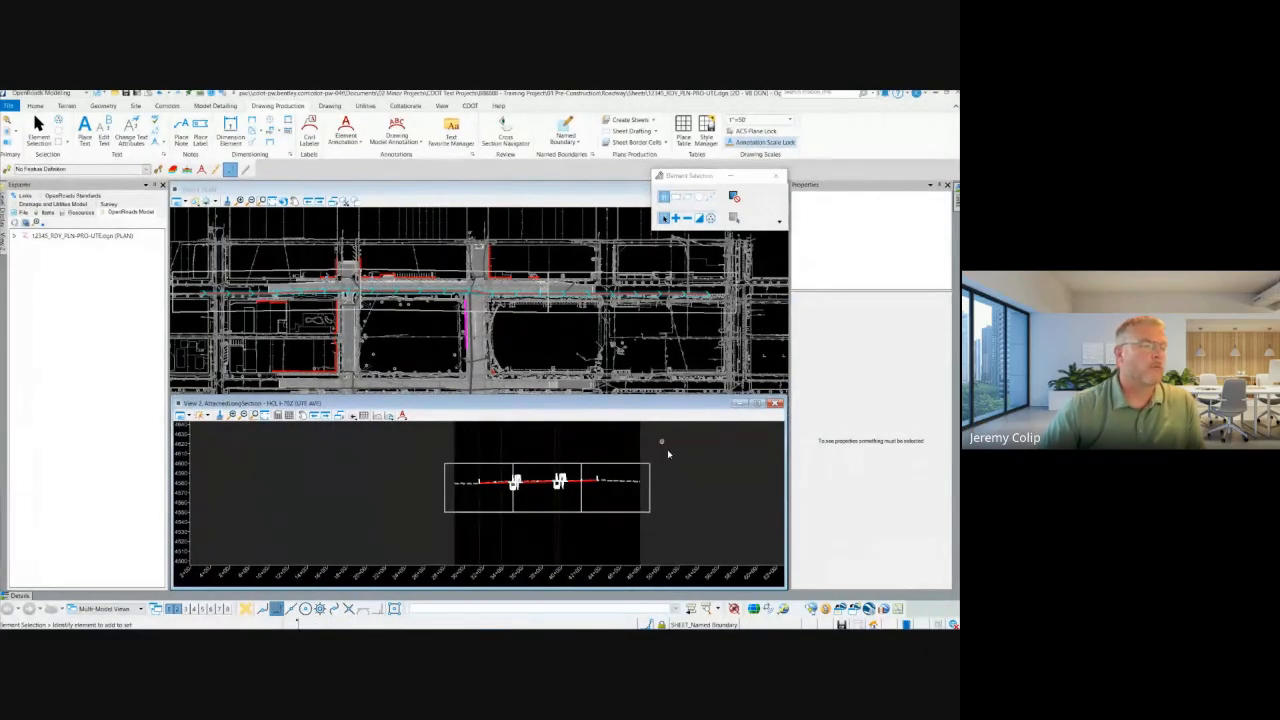
scroll(672, 463, up, 1)
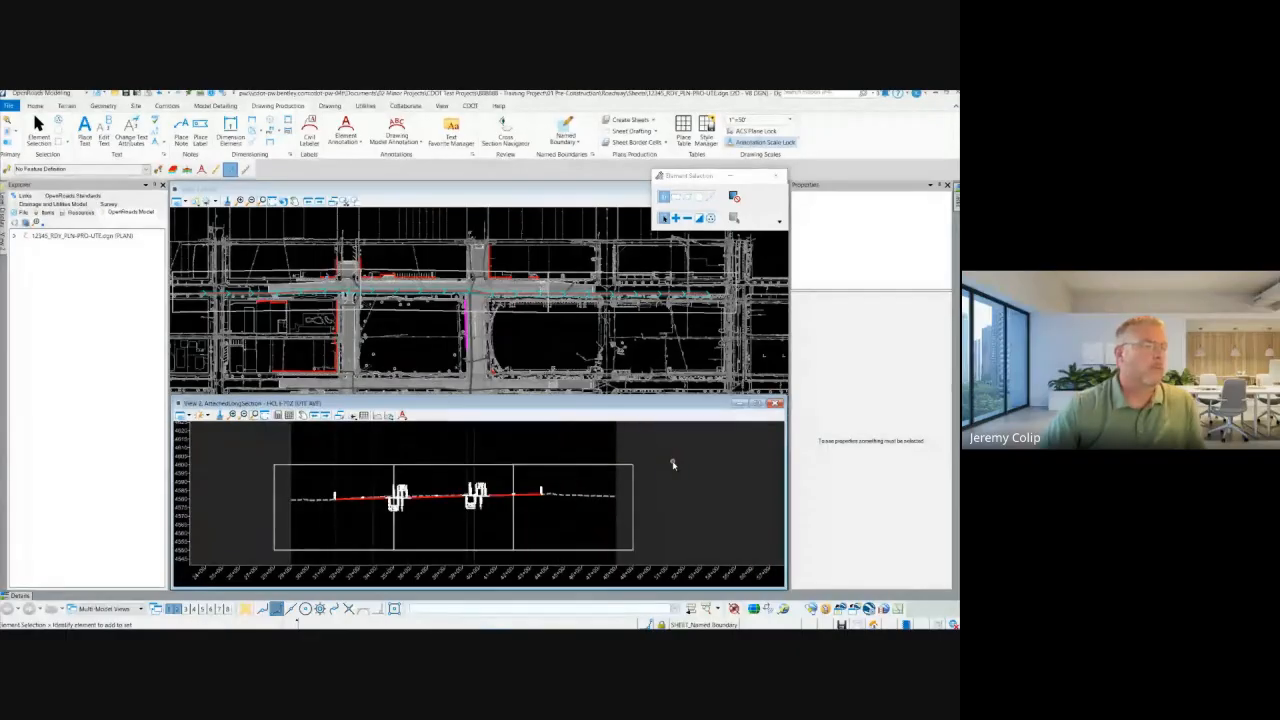
Open the Named Boundaries manager and expand the plan groups and the Ute Ave profile group.
click(566, 317)
click(560, 334)
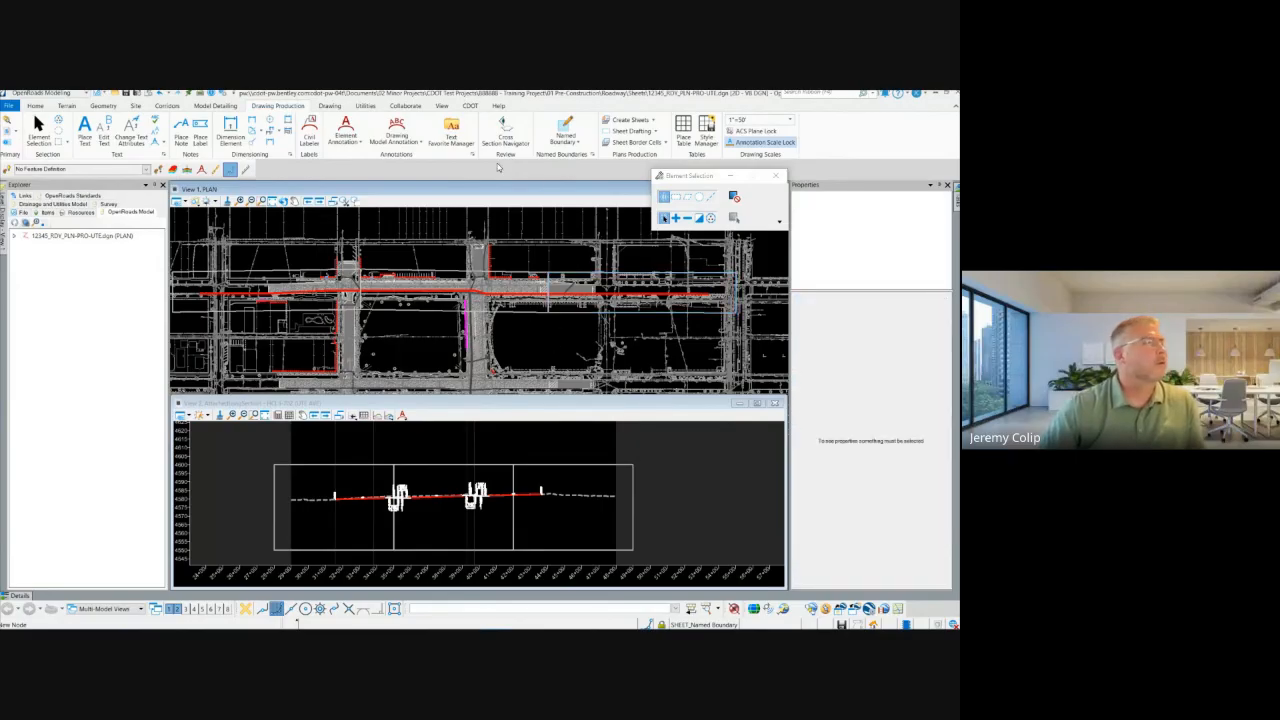
click(593, 155)
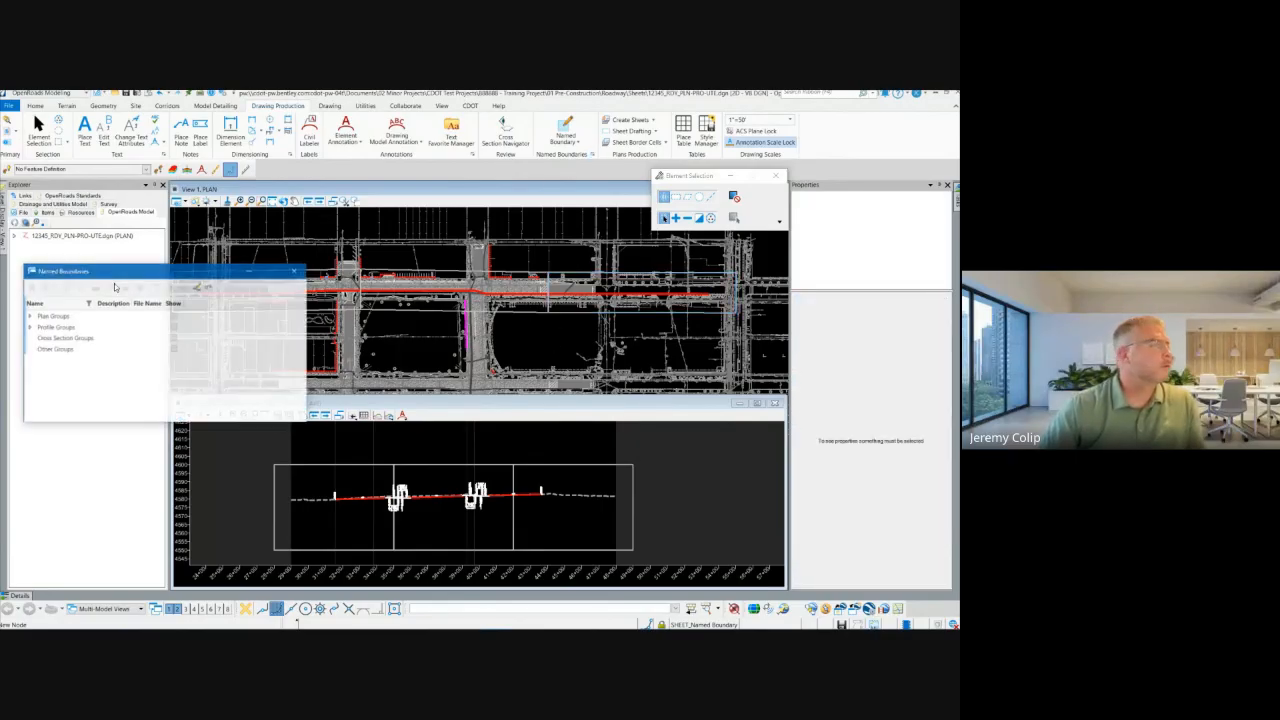
click(30, 316)
double_click(58, 339)
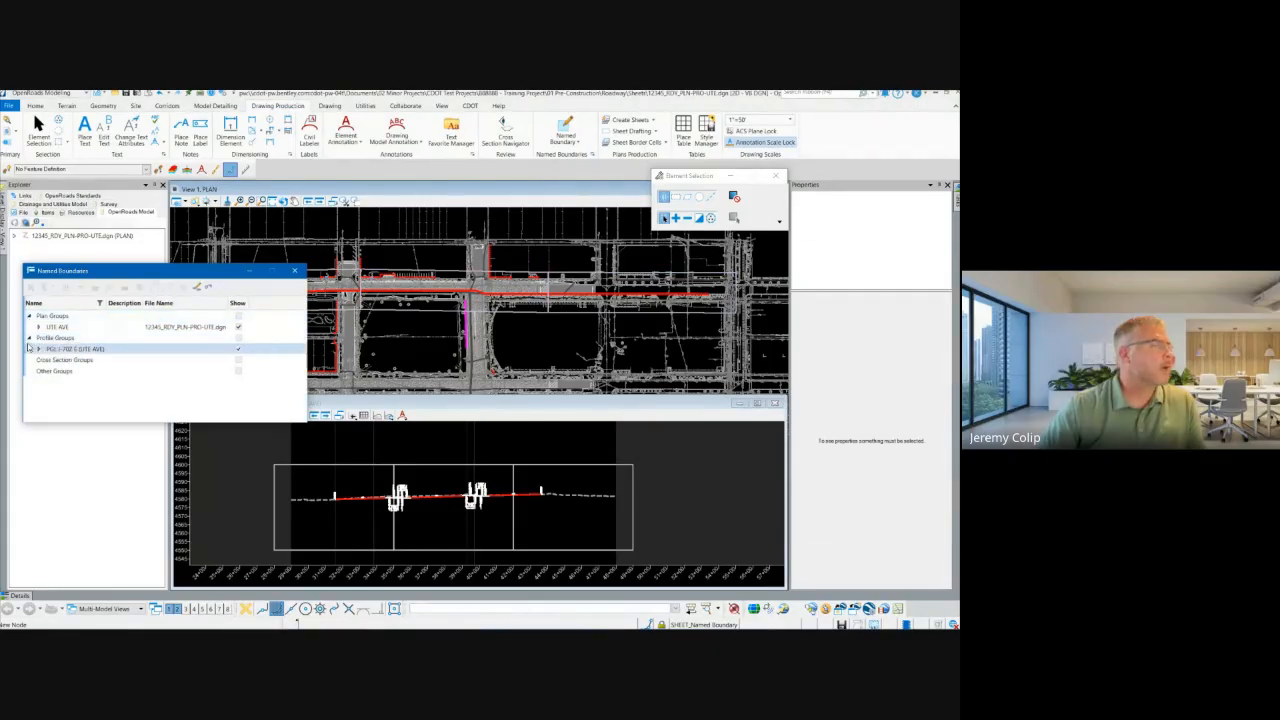
click(61, 350)
click(39, 350)
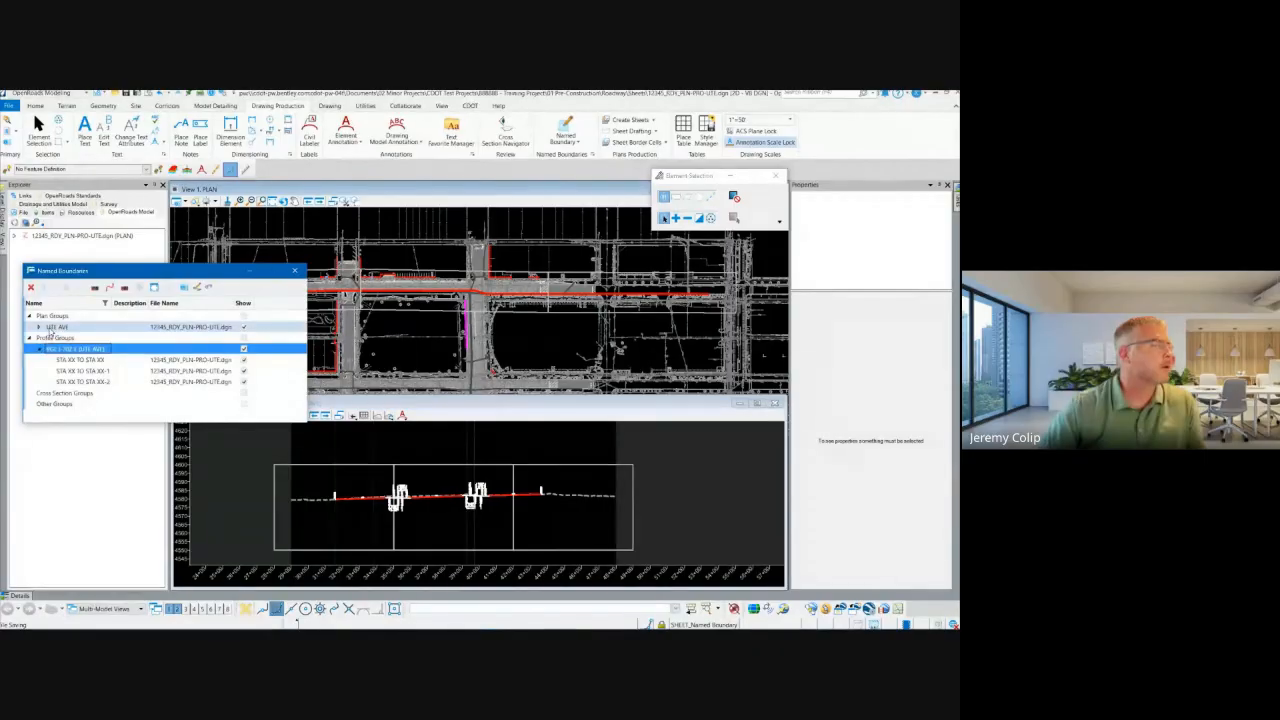
Review the UTE AVE plan group and the Ute Ave profile group, and the drawing creation options offered for each.
click(51, 329)
click(61, 350)
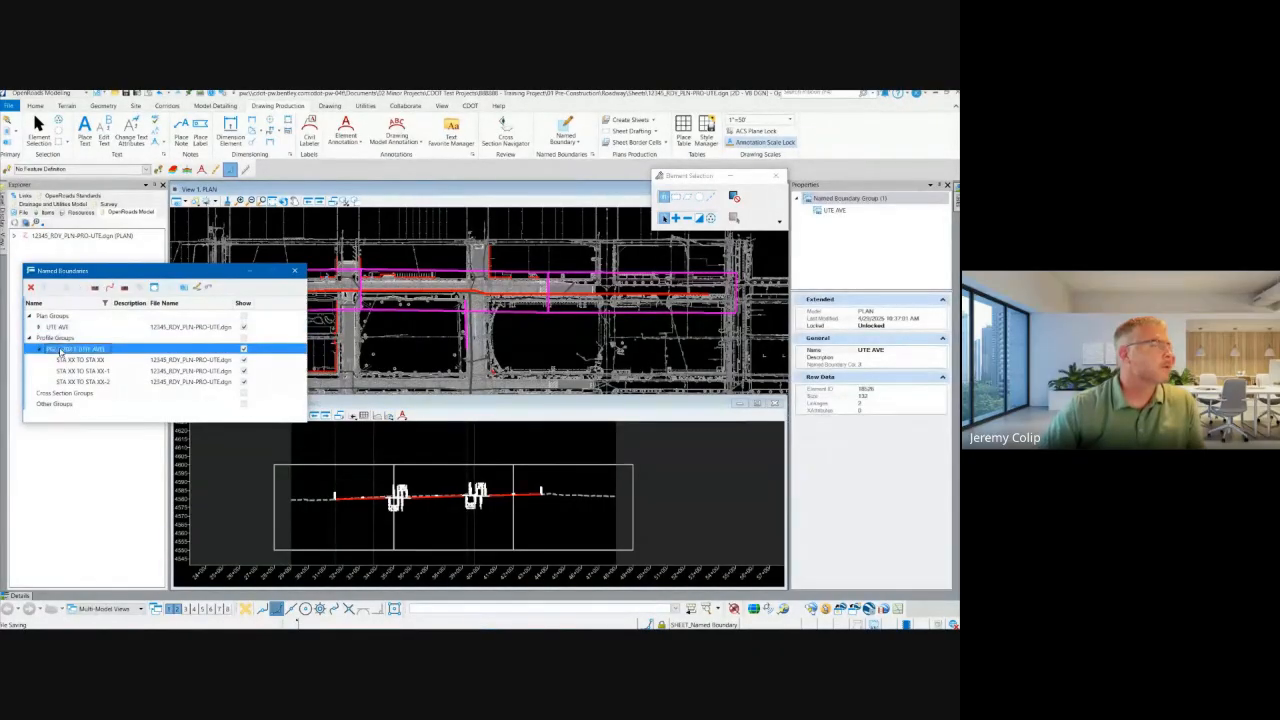
click(57, 327)
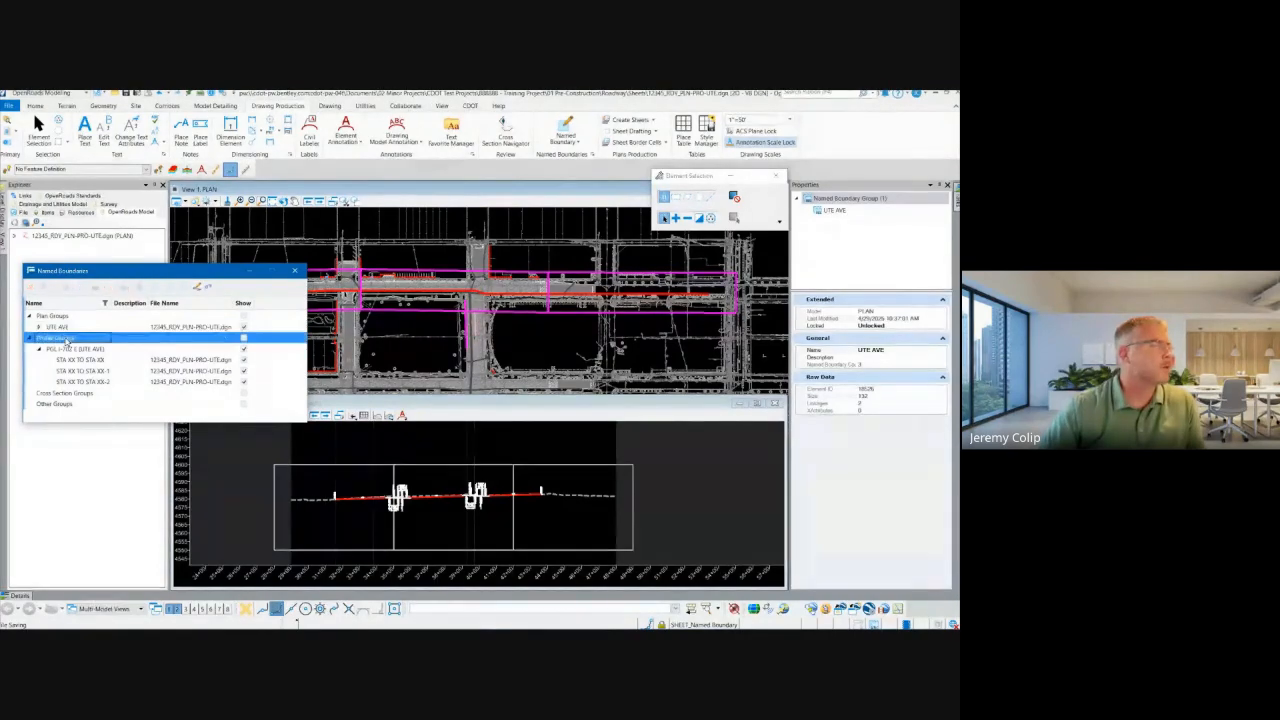
click(66, 347)
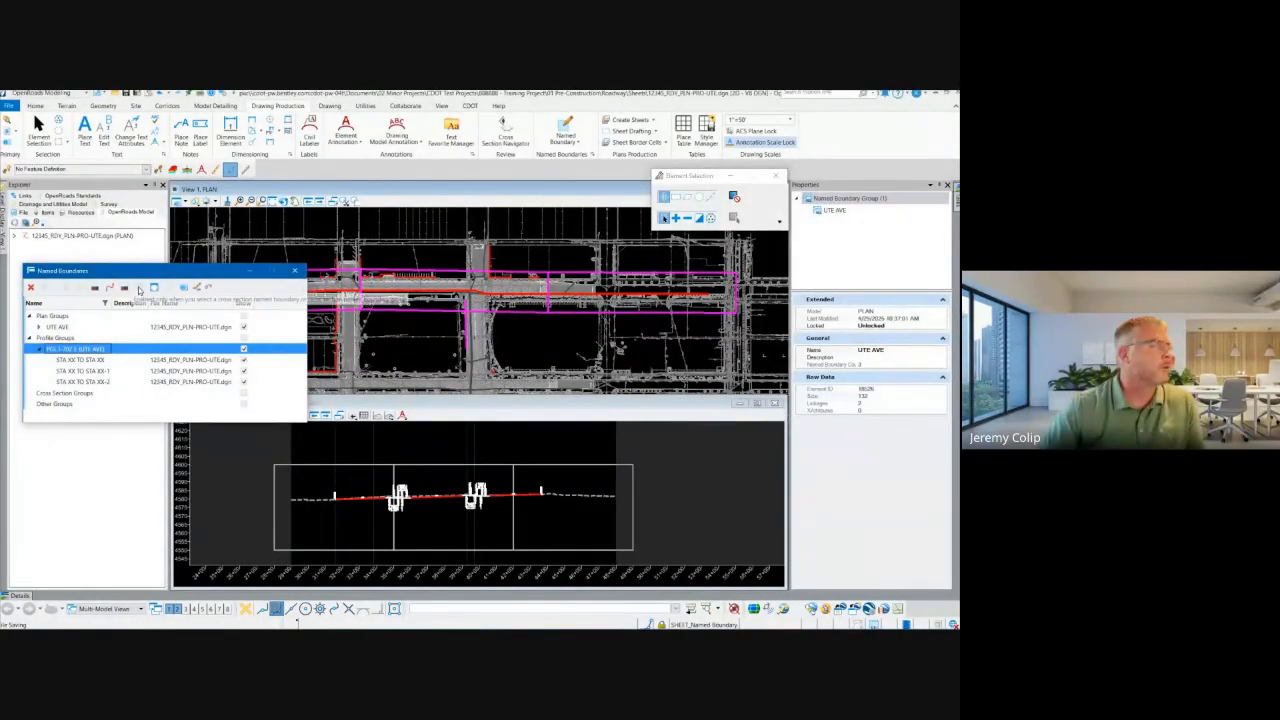
click(85, 327)
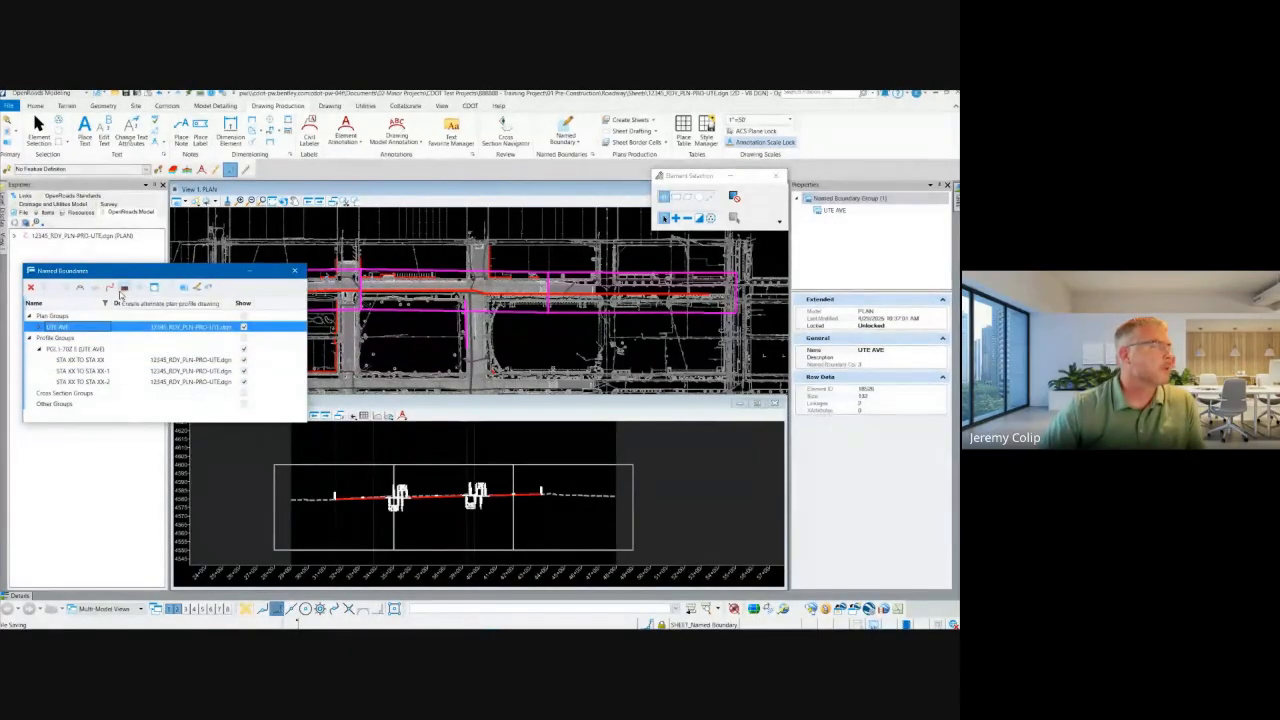
Expand the UTE AVE plan group and examine which profile group is linked to it.
click(40, 327)
scroll(93, 362, down, 2)
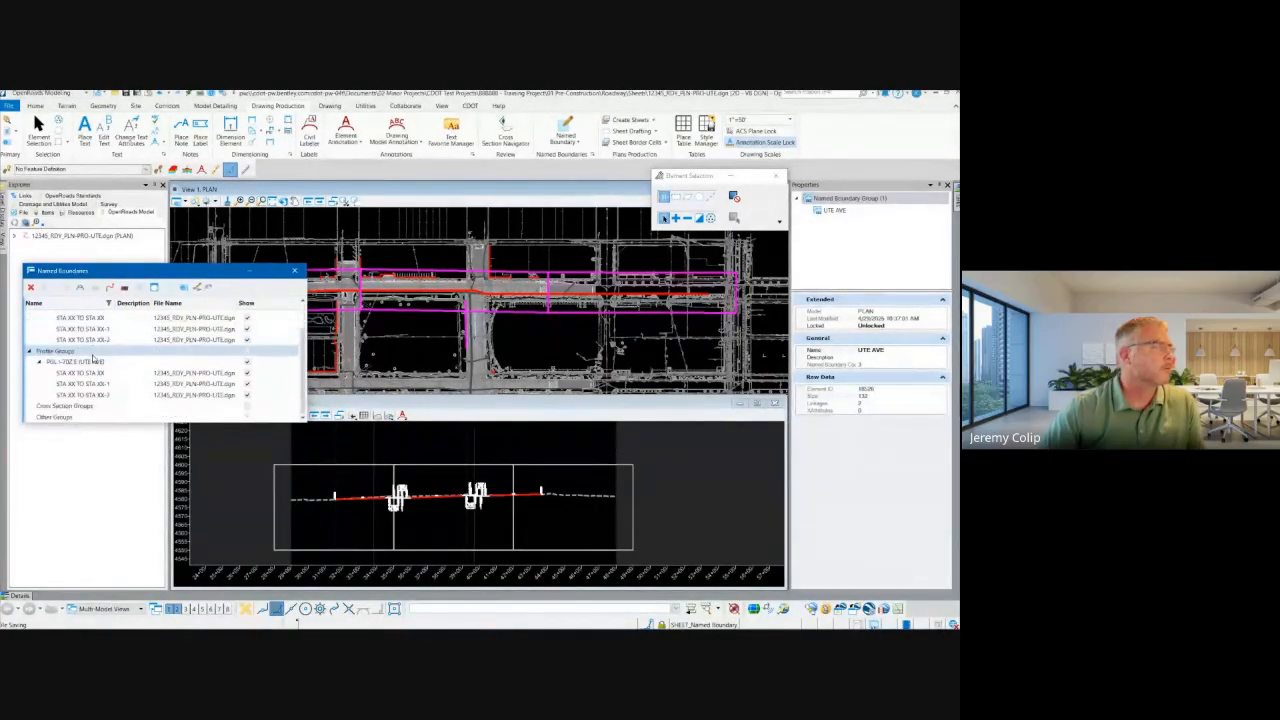
scroll(93, 362, up, 2)
click(97, 339)
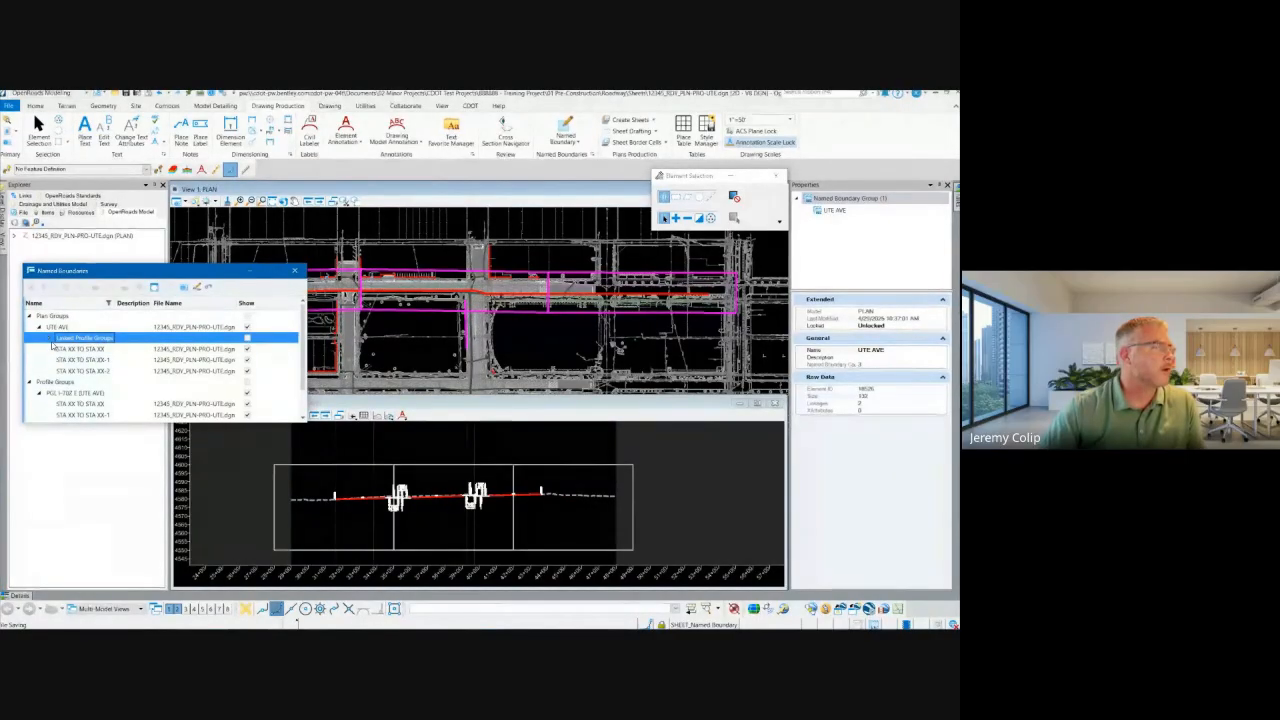
click(49, 339)
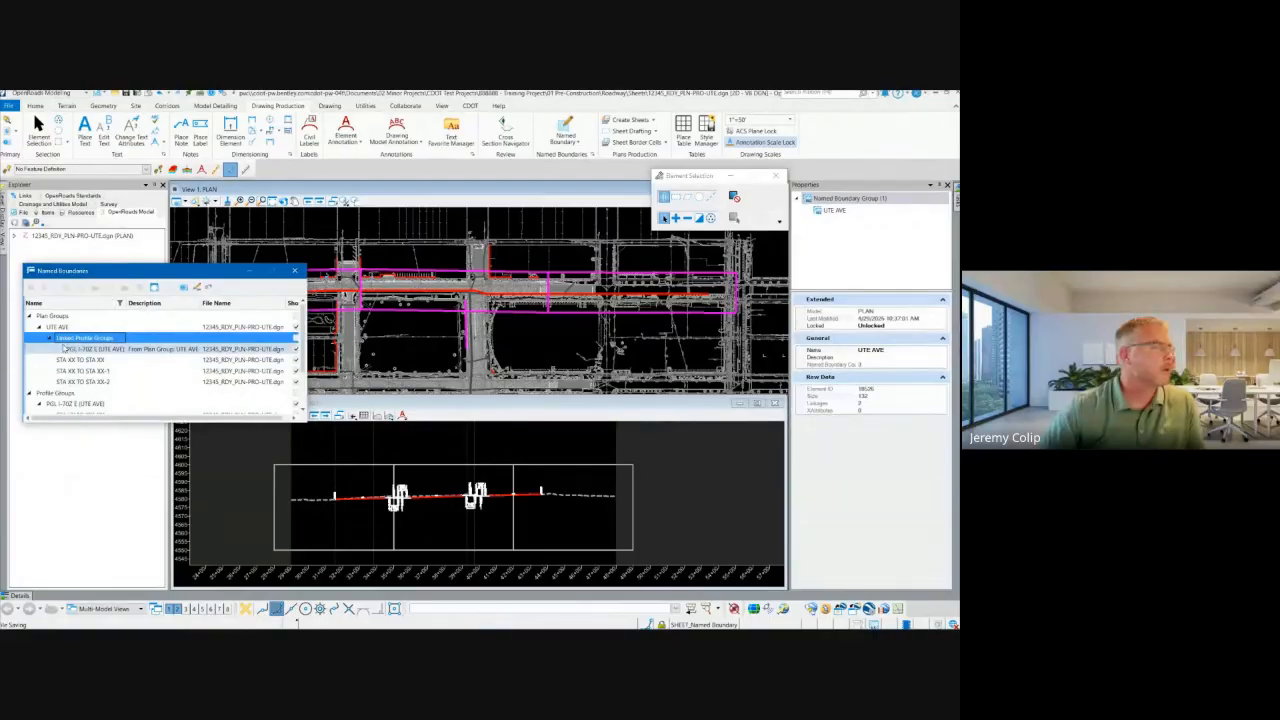
click(49, 339)
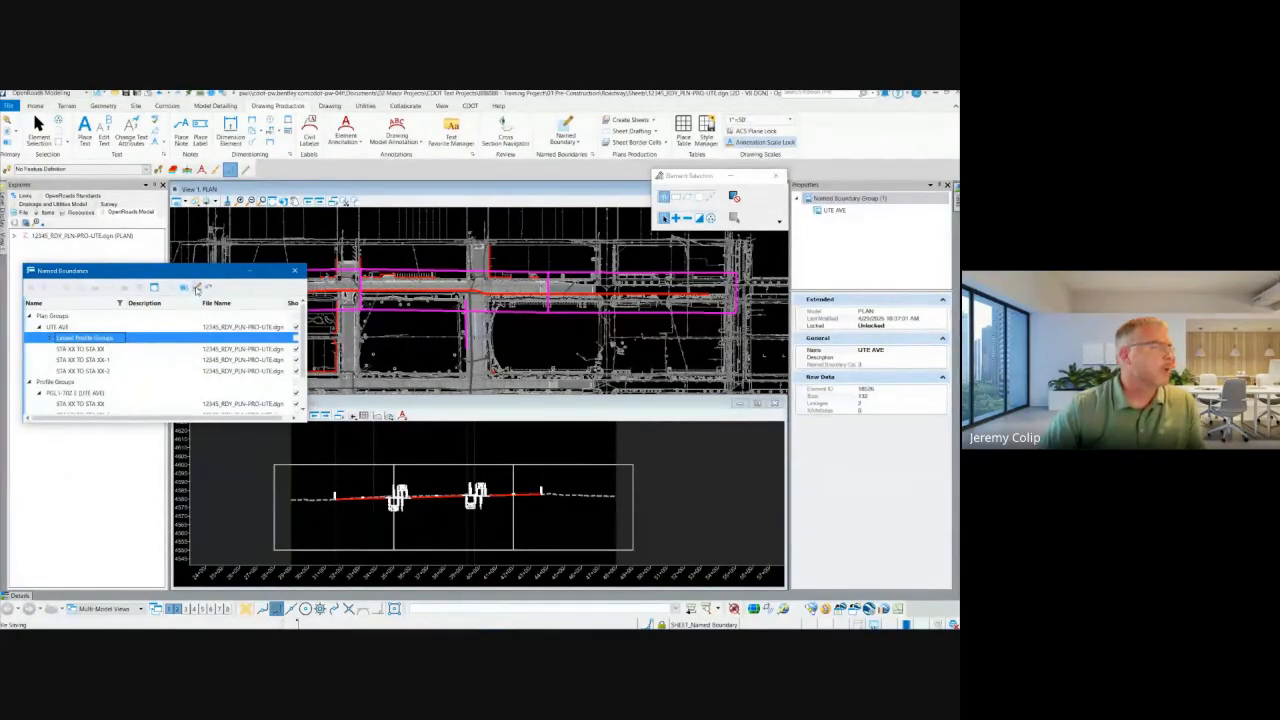
Start creating a plan/profile drawing from the UTE AVE plan group.
click(54, 328)
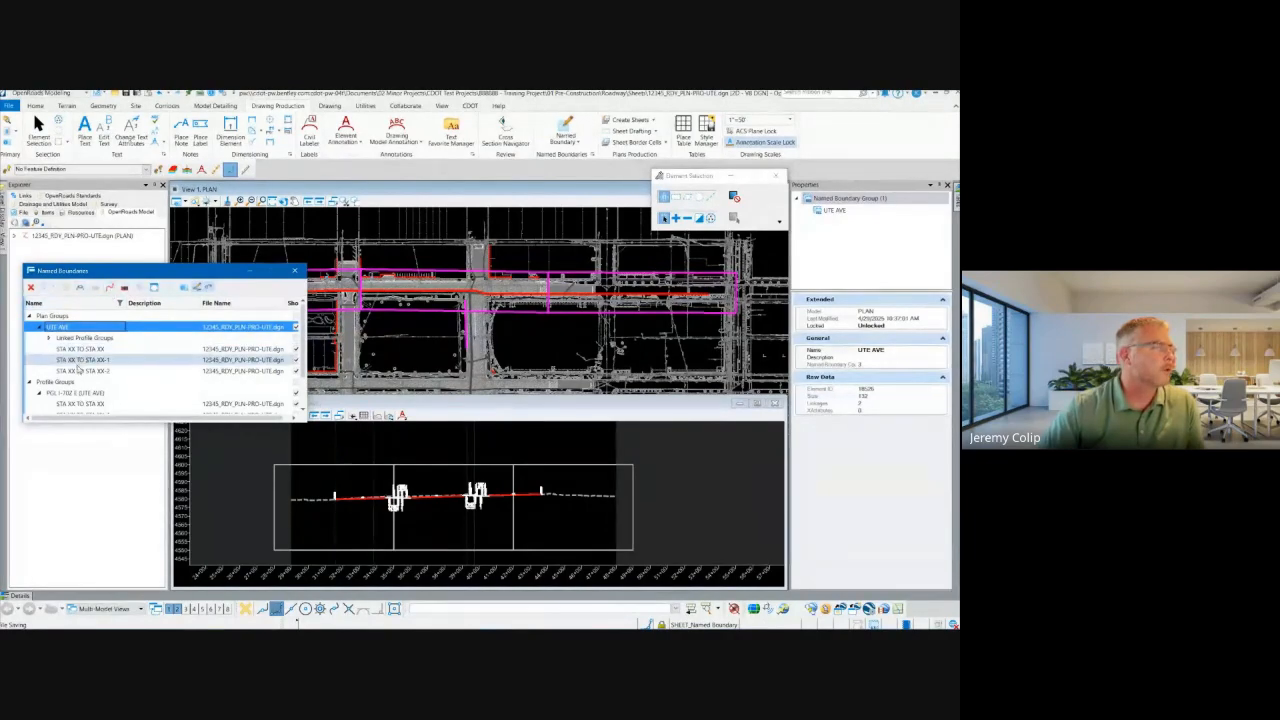
click(74, 396)
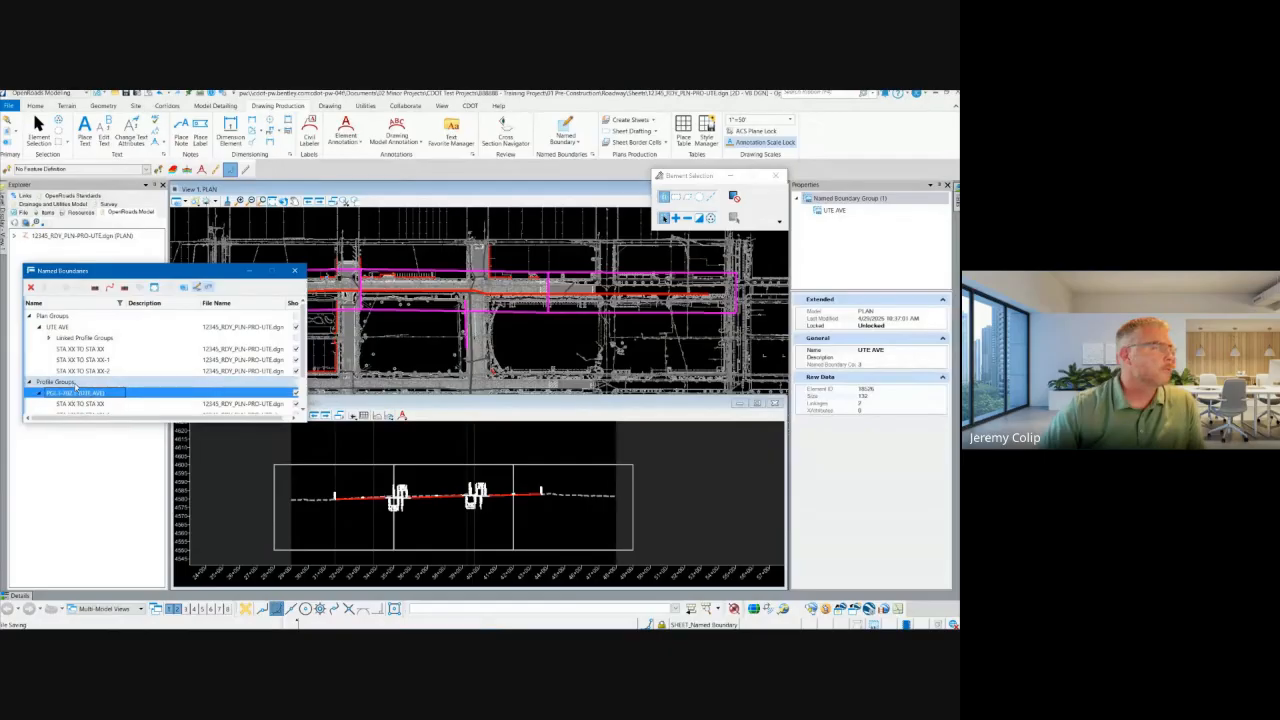
click(80, 339)
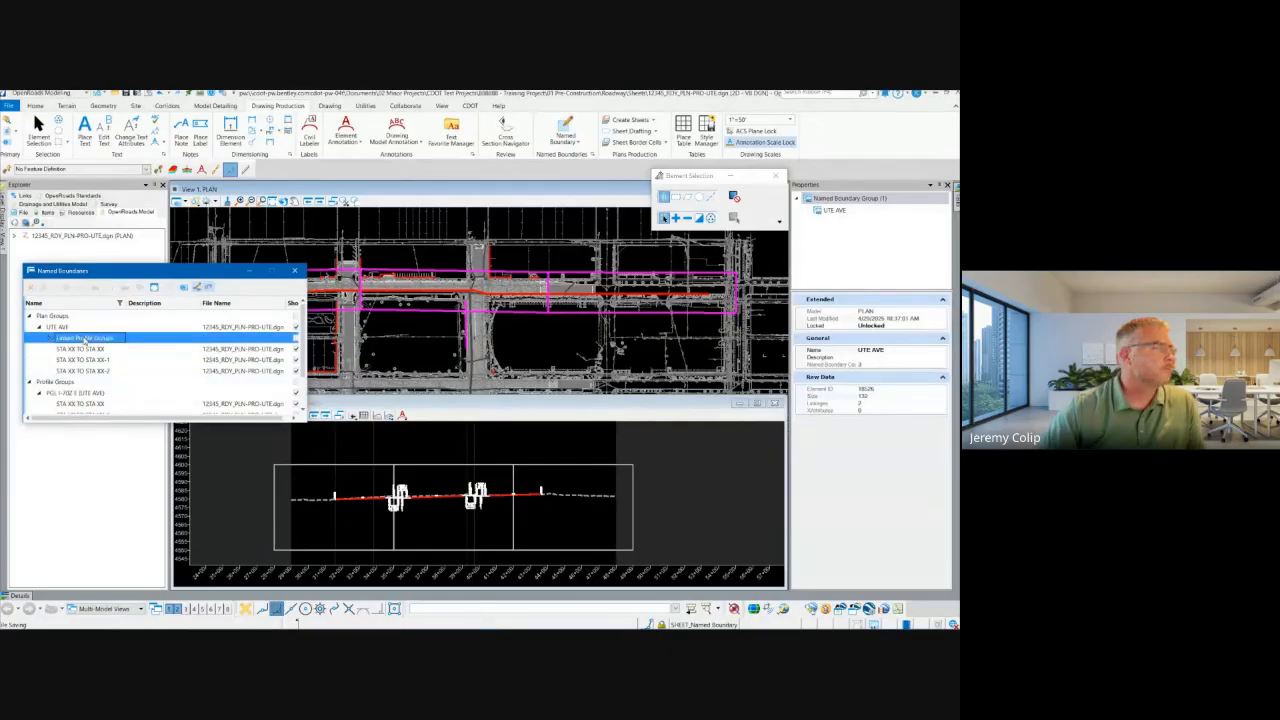
click(66, 328)
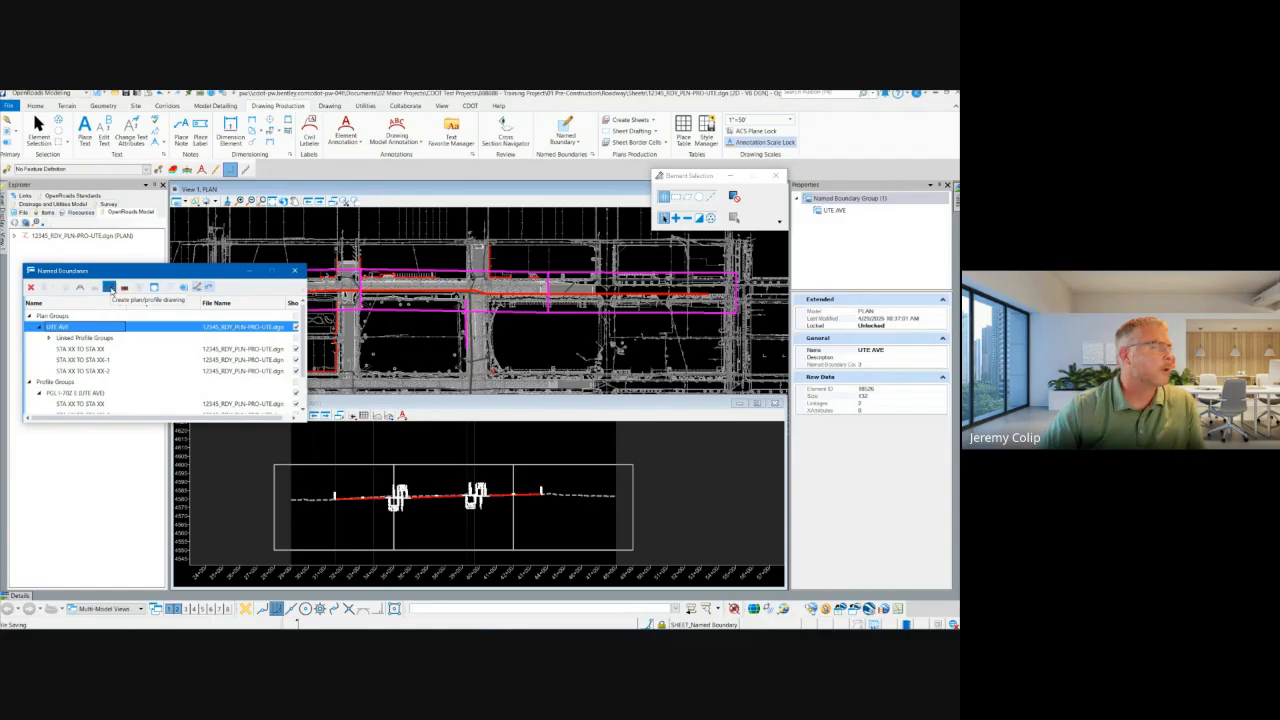
click(110, 288)
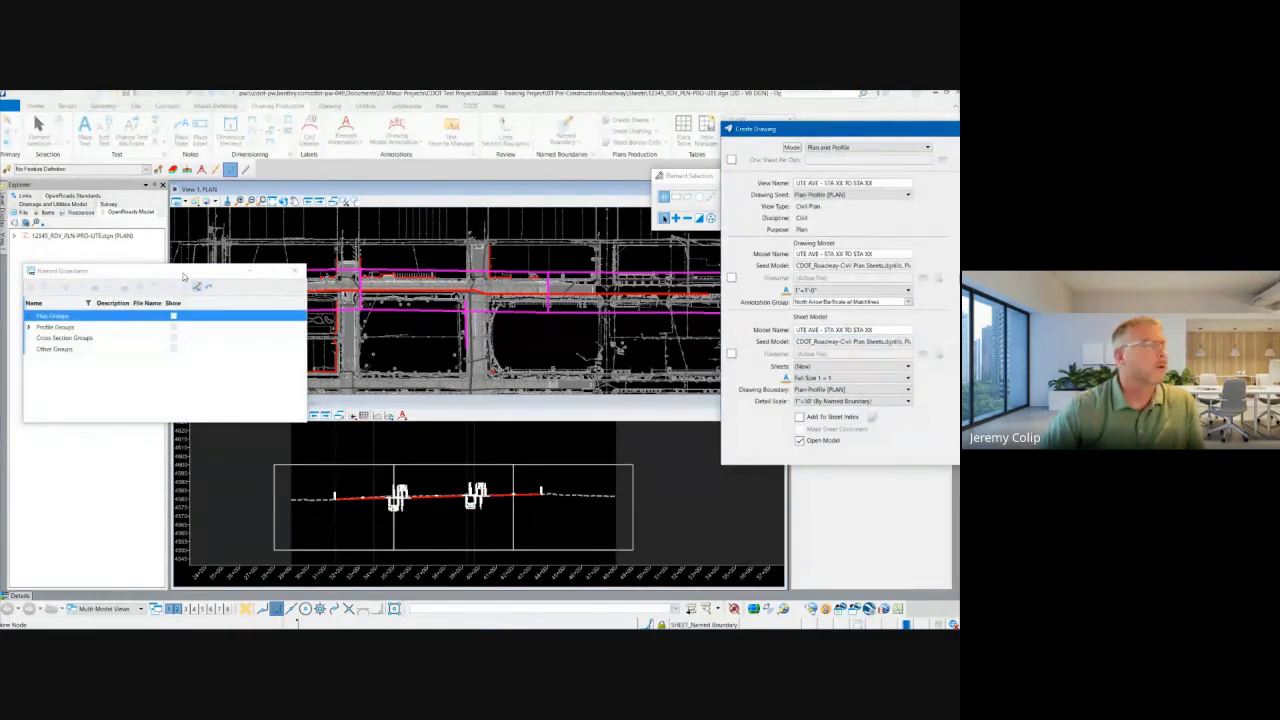
Set the annotation scale of both the plan and the profile drawing models to 1"=50'.
drag(851, 130, 370, 130)
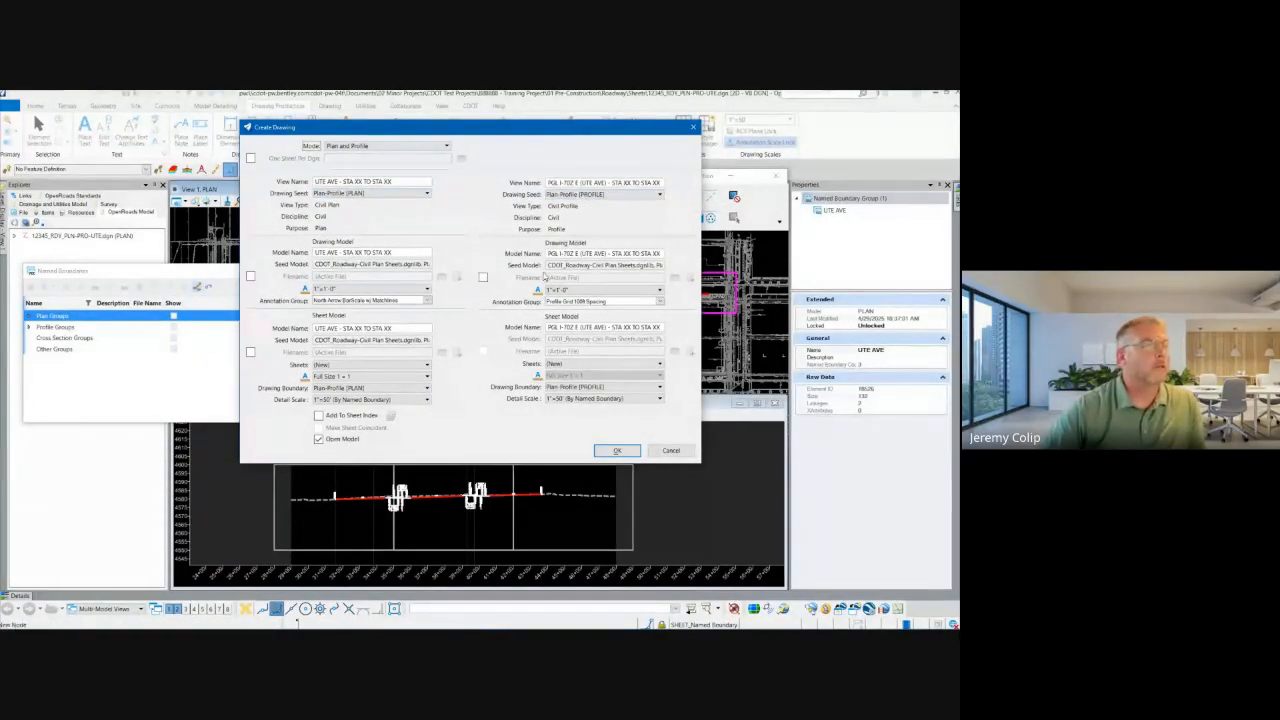
click(422, 290)
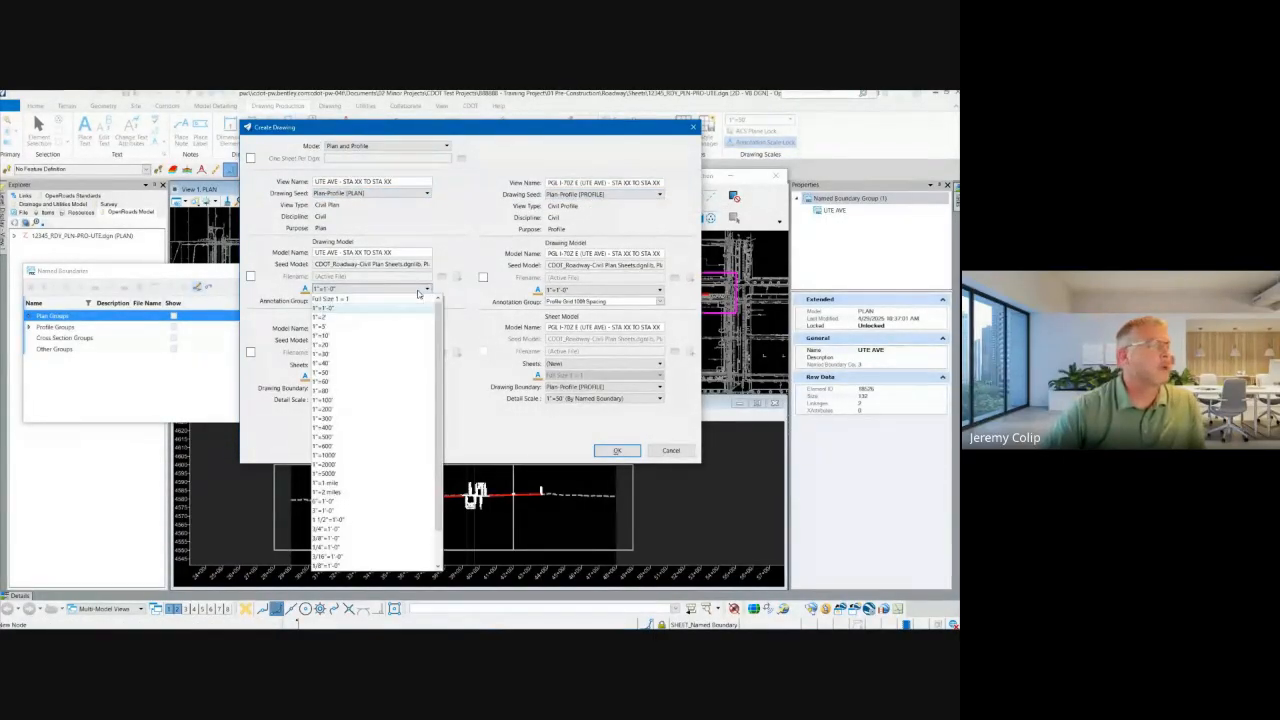
click(339, 377)
click(659, 290)
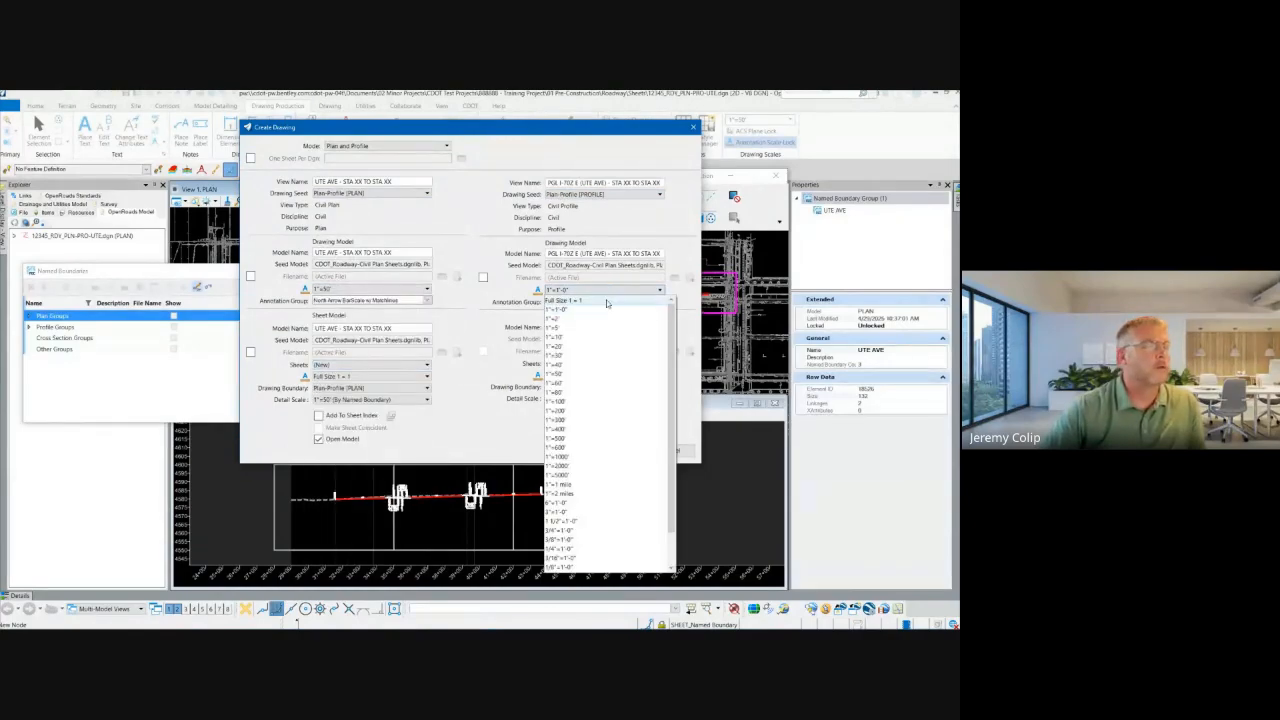
click(572, 376)
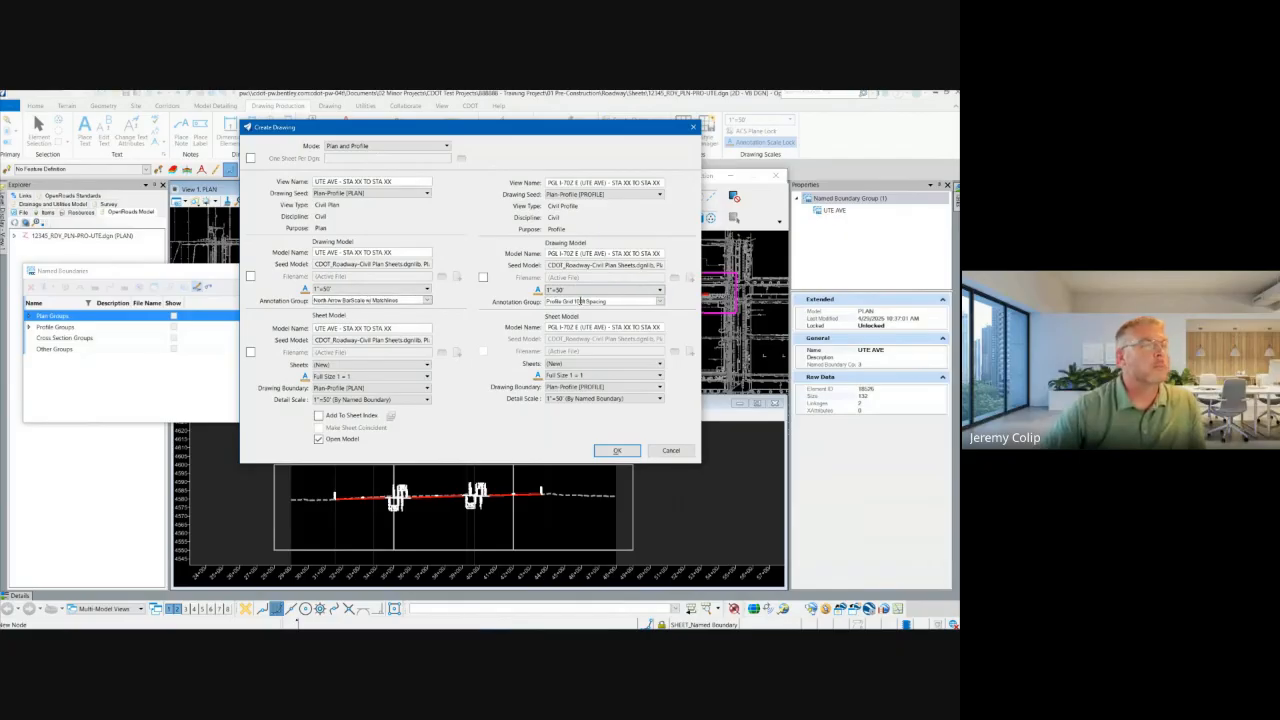
Assign the Profile Grid 50ft Spacing and North Arrow Barscale w/ Matchlines annotation groups and create the plan and profile sheets.
click(659, 302)
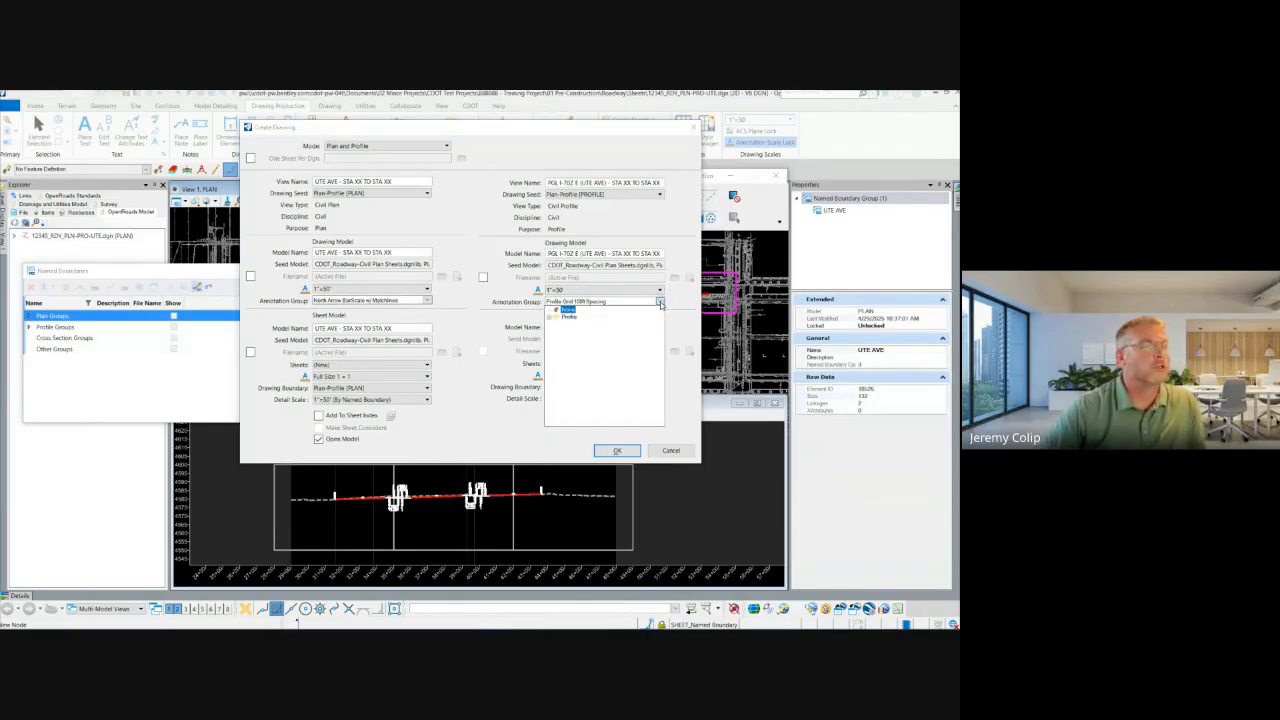
click(559, 325)
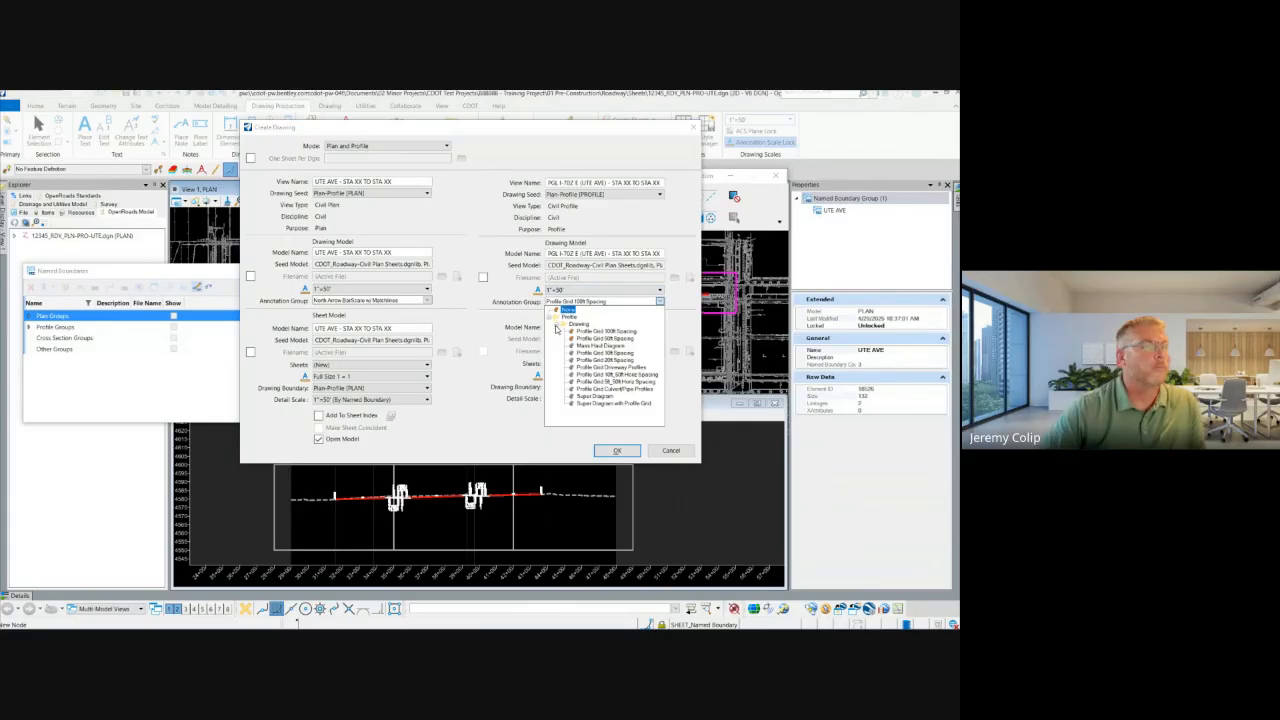
click(604, 343)
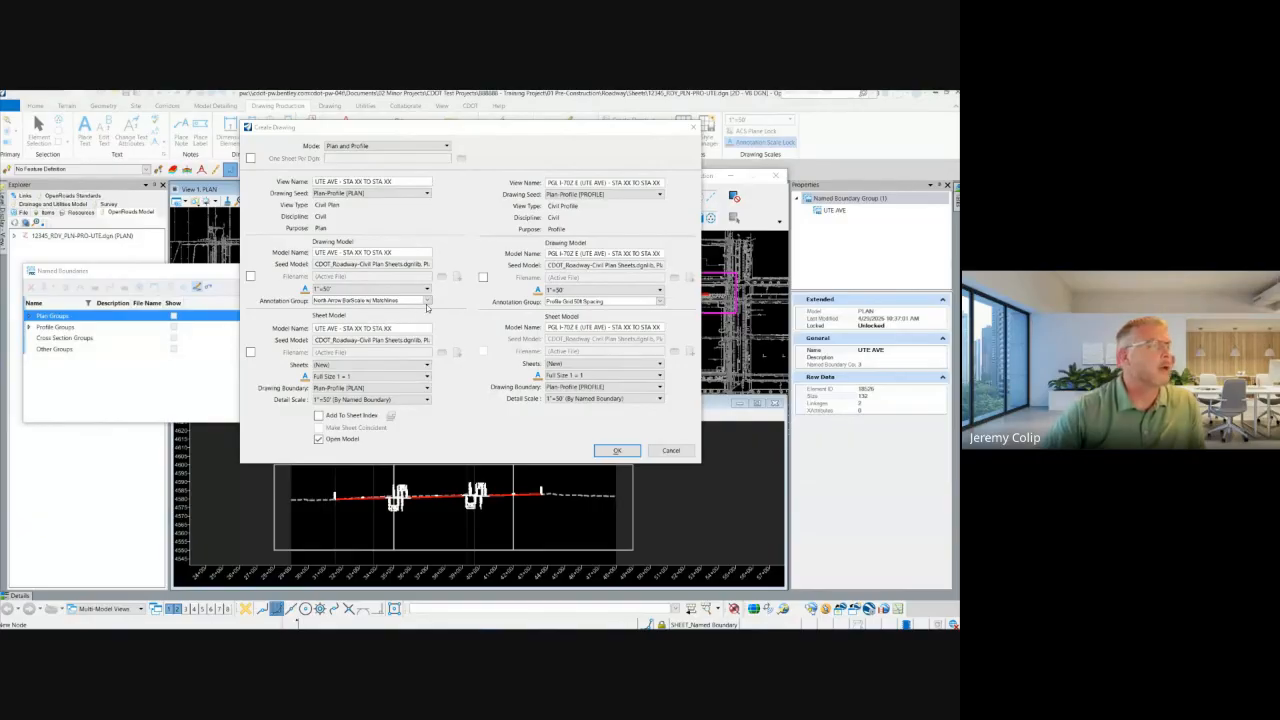
click(428, 301)
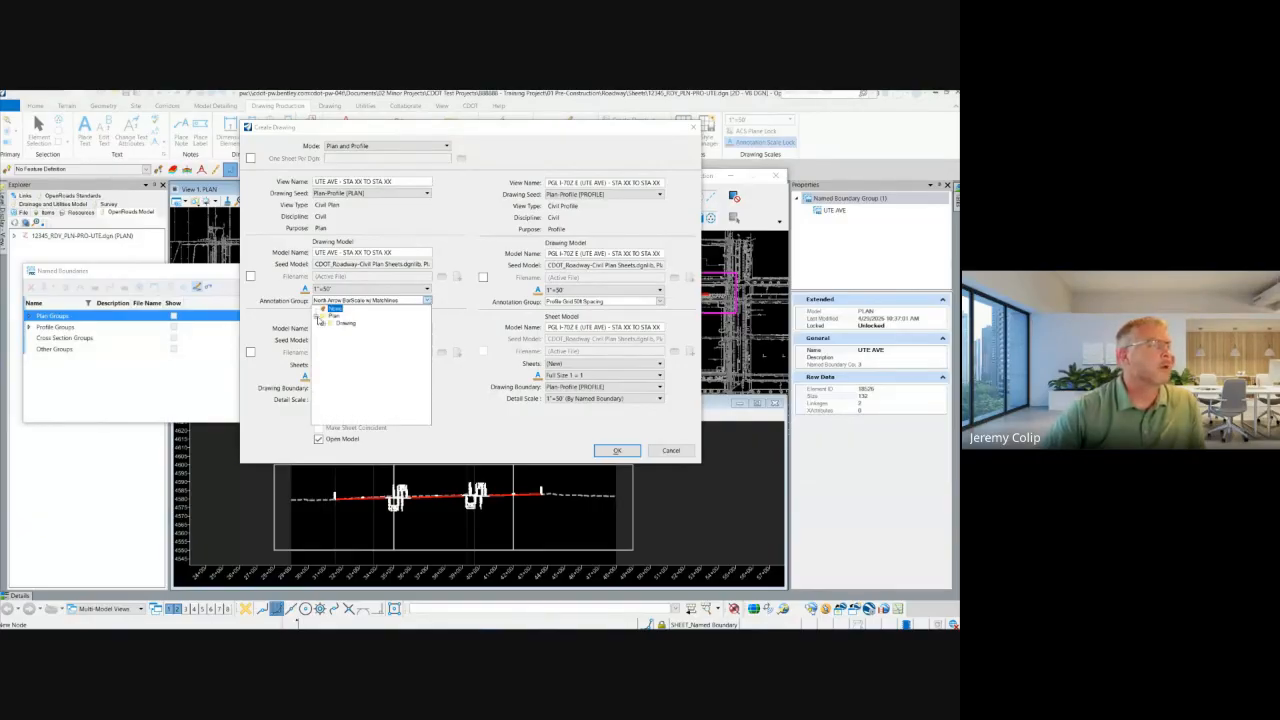
click(323, 324)
click(364, 331)
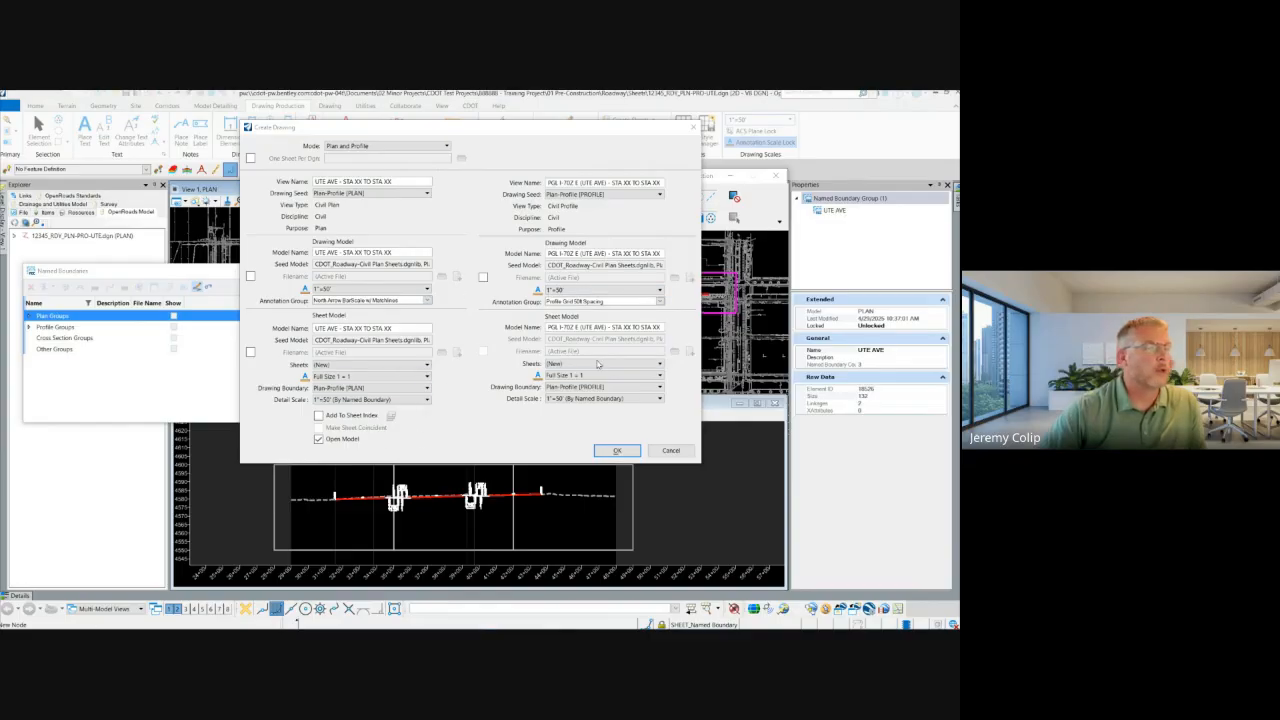
click(618, 450)
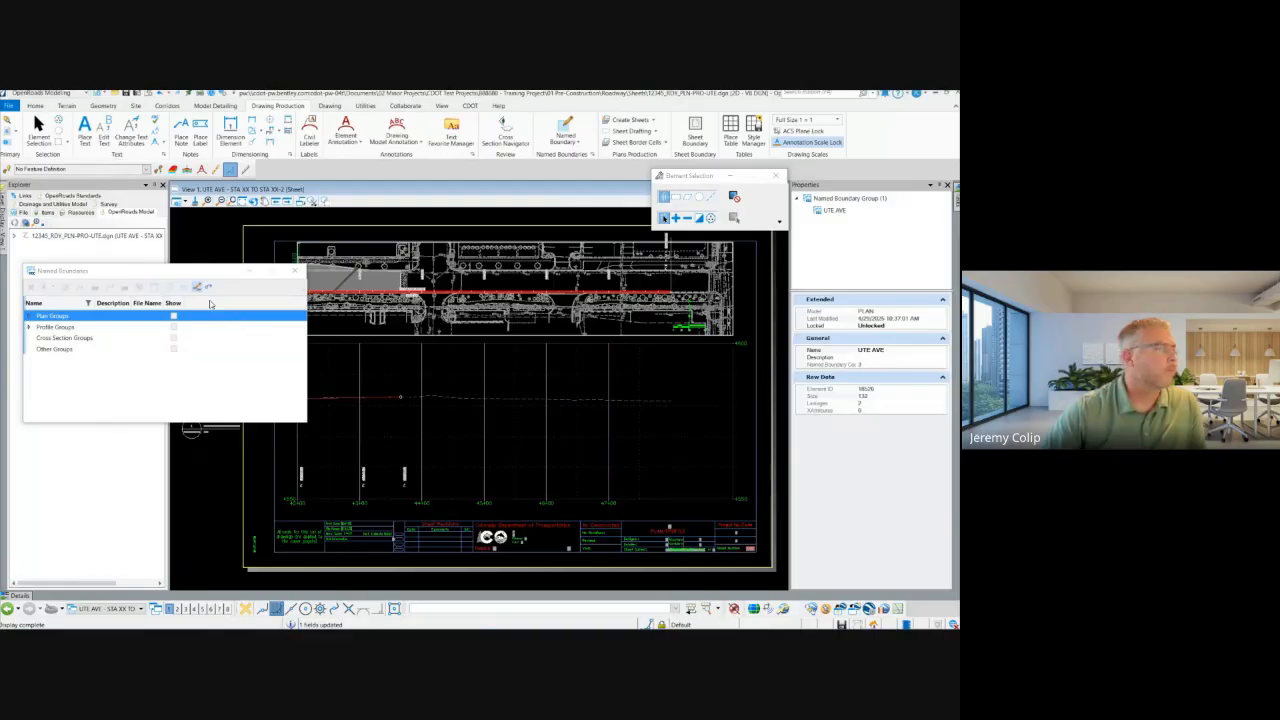
Close the Named Boundaries manager and open the UTE AVE - STA XX TO STA XX sheet from the Models list.
drag(175, 279, 219, 275)
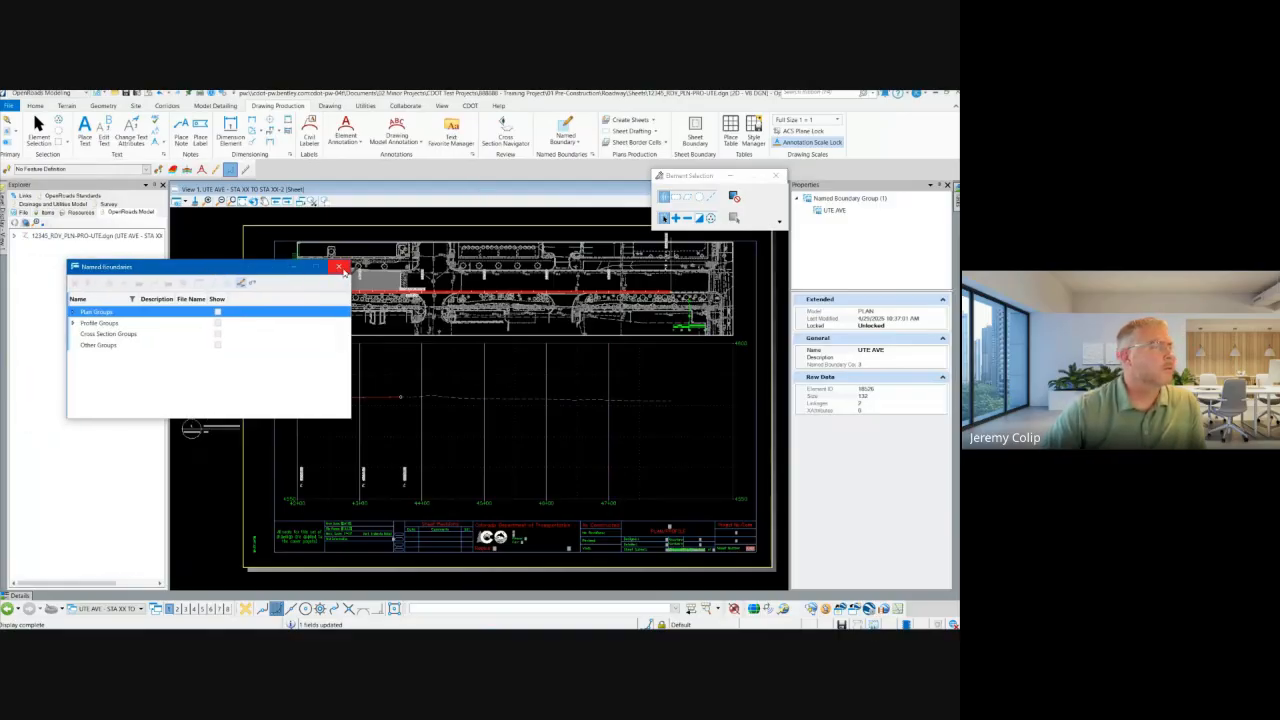
click(340, 268)
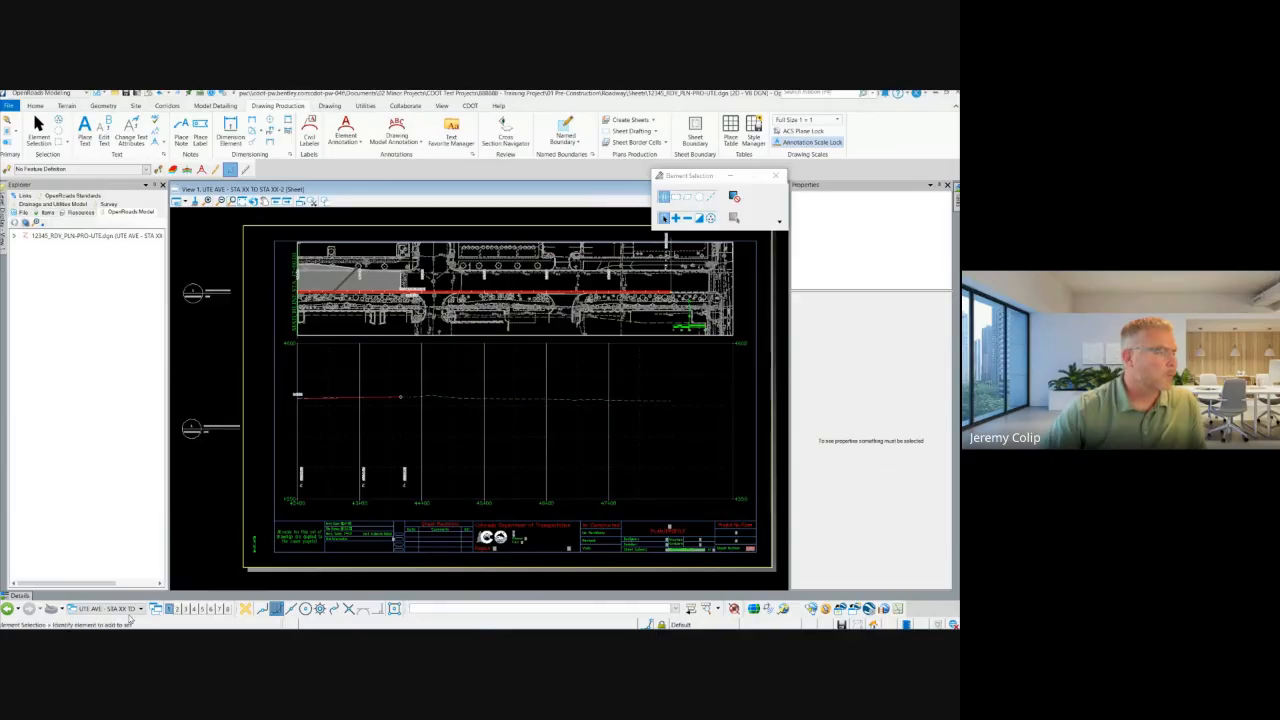
key(space)
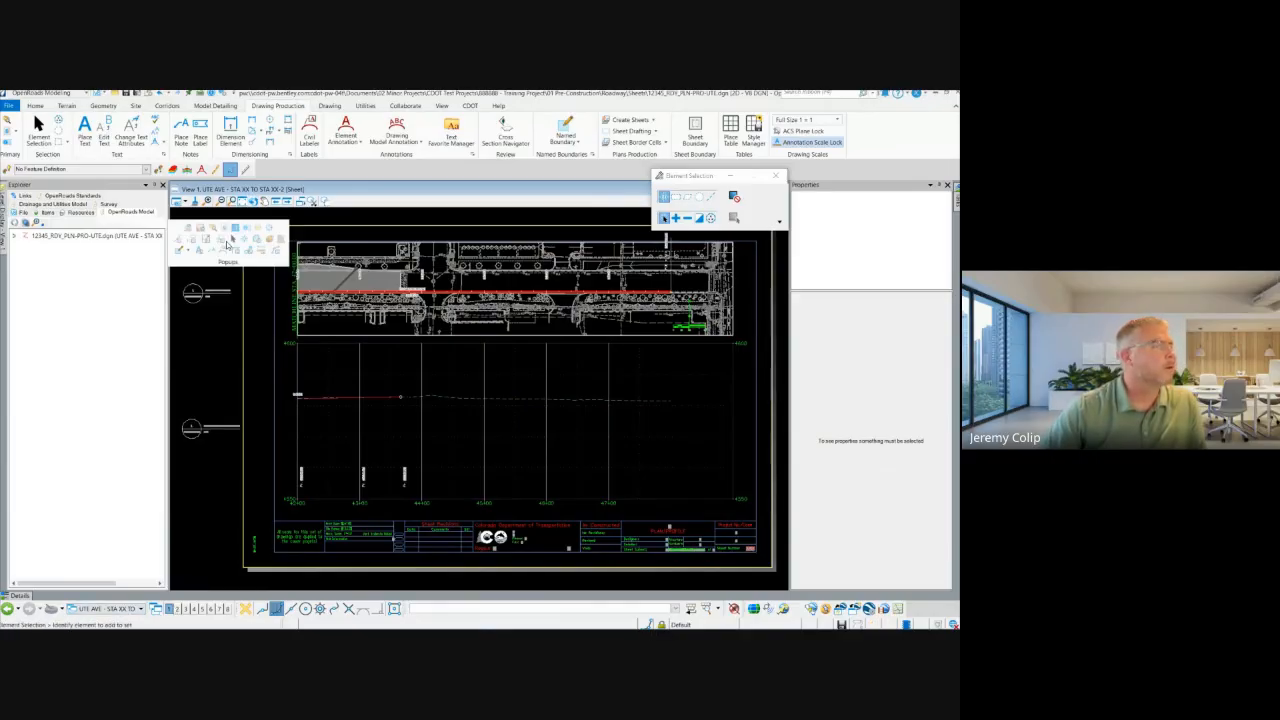
click(237, 230)
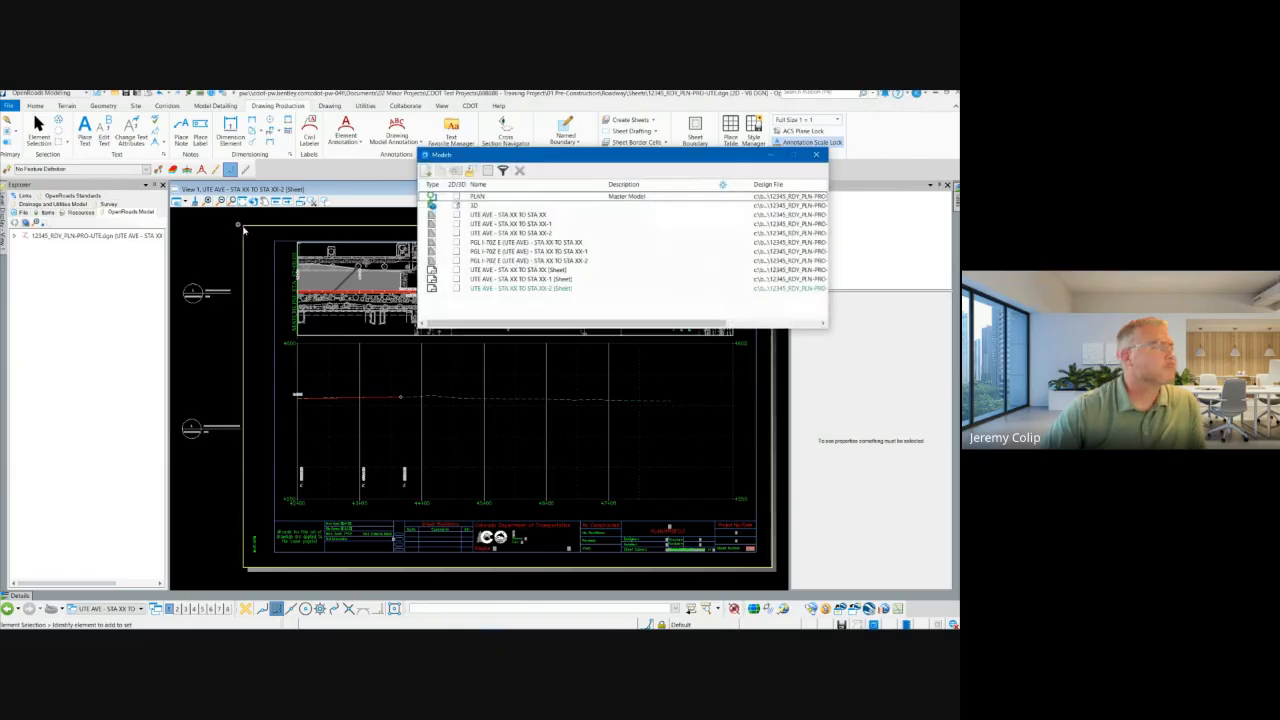
double_click(498, 270)
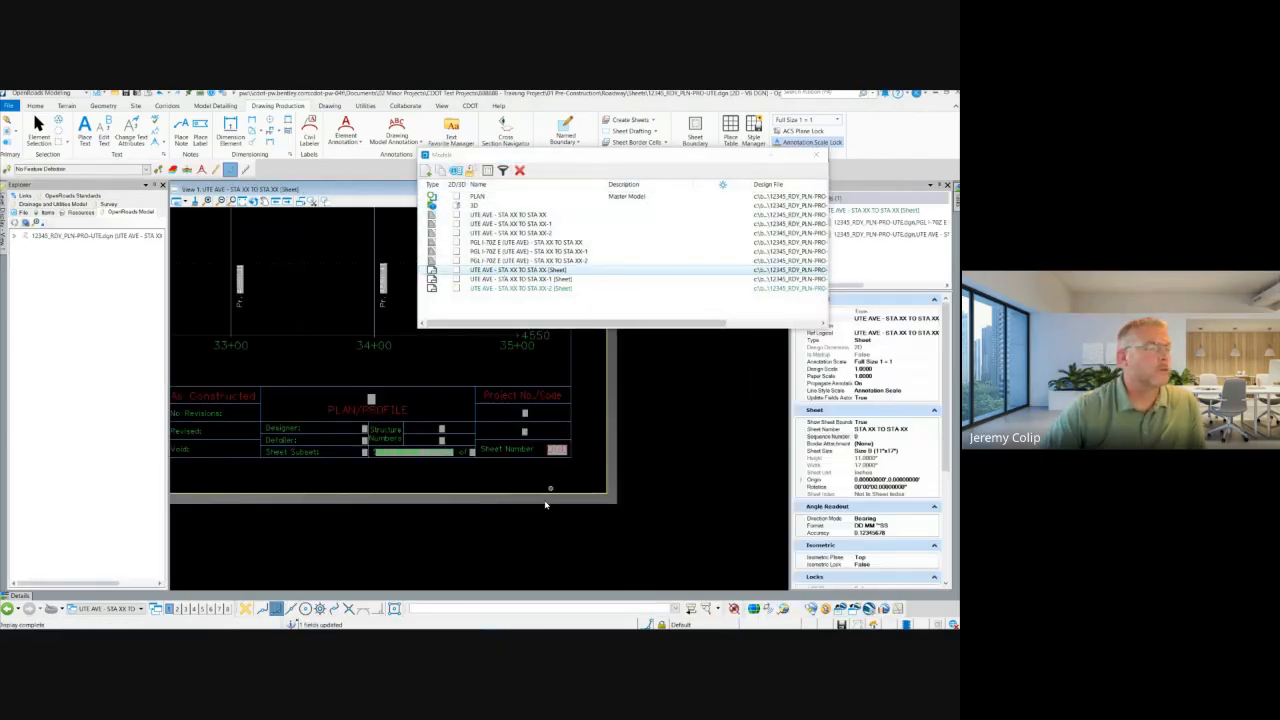
scroll(420, 427, up, 2)
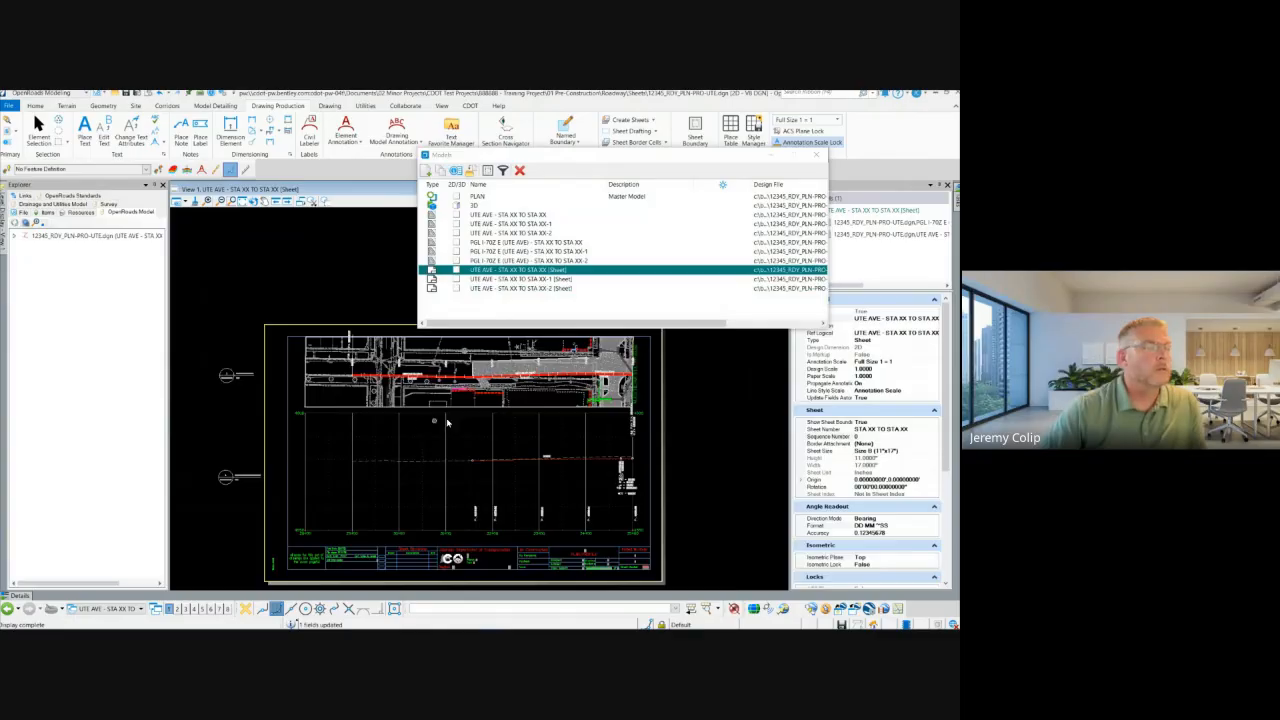
Open the UTE AVE - STA XX TO STA XX-1 sheet and examine its title block, plan view and profile annotations.
double_click(565, 280)
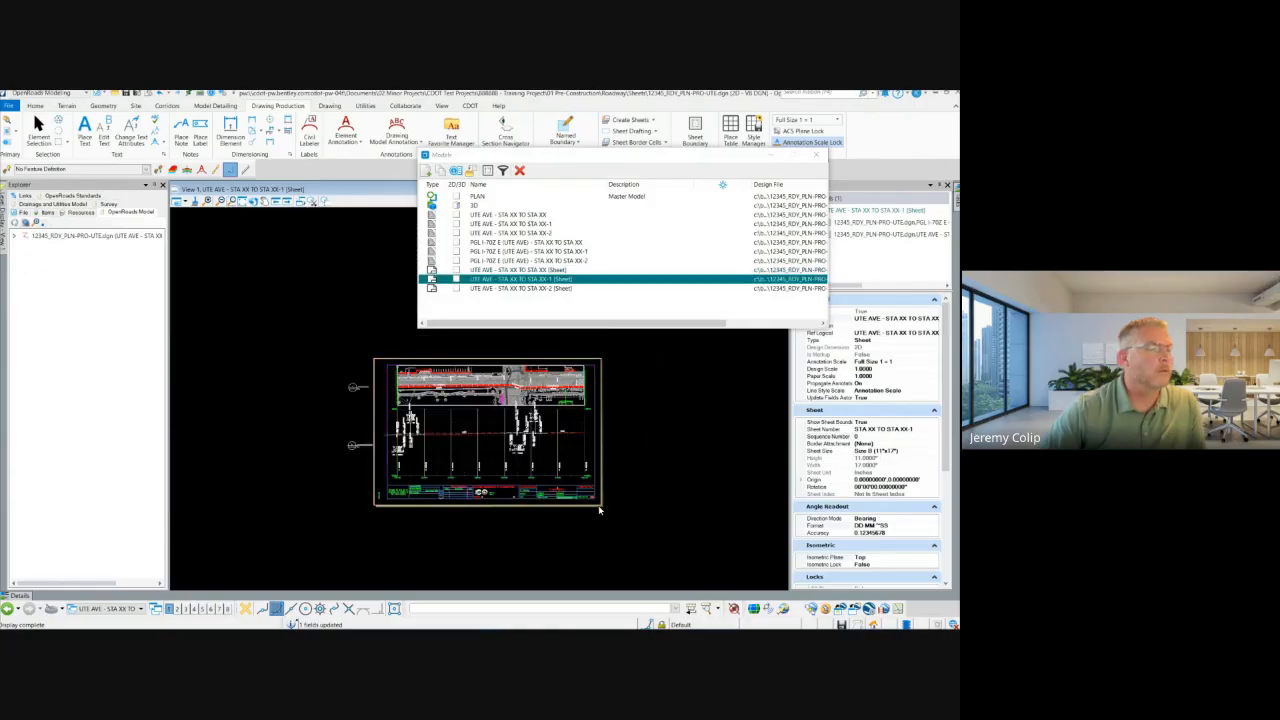
scroll(466, 413, up, 2)
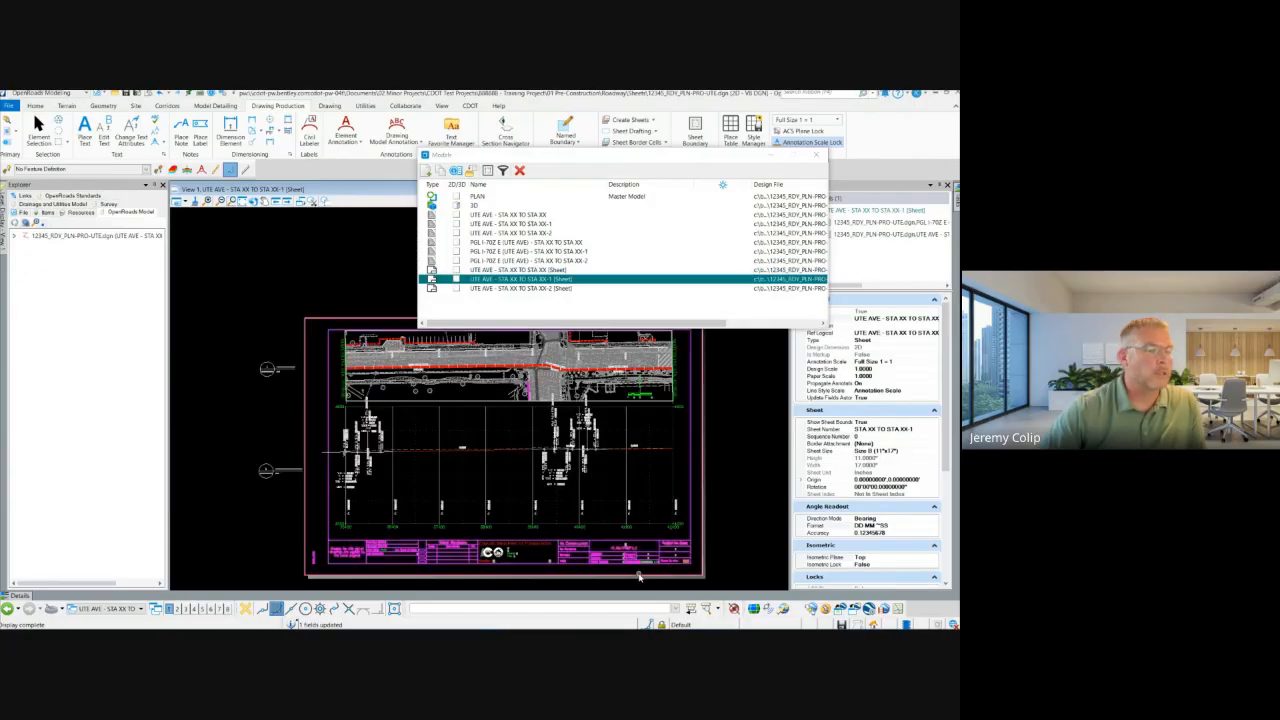
scroll(565, 565, up, 2)
scroll(571, 497, down, 4)
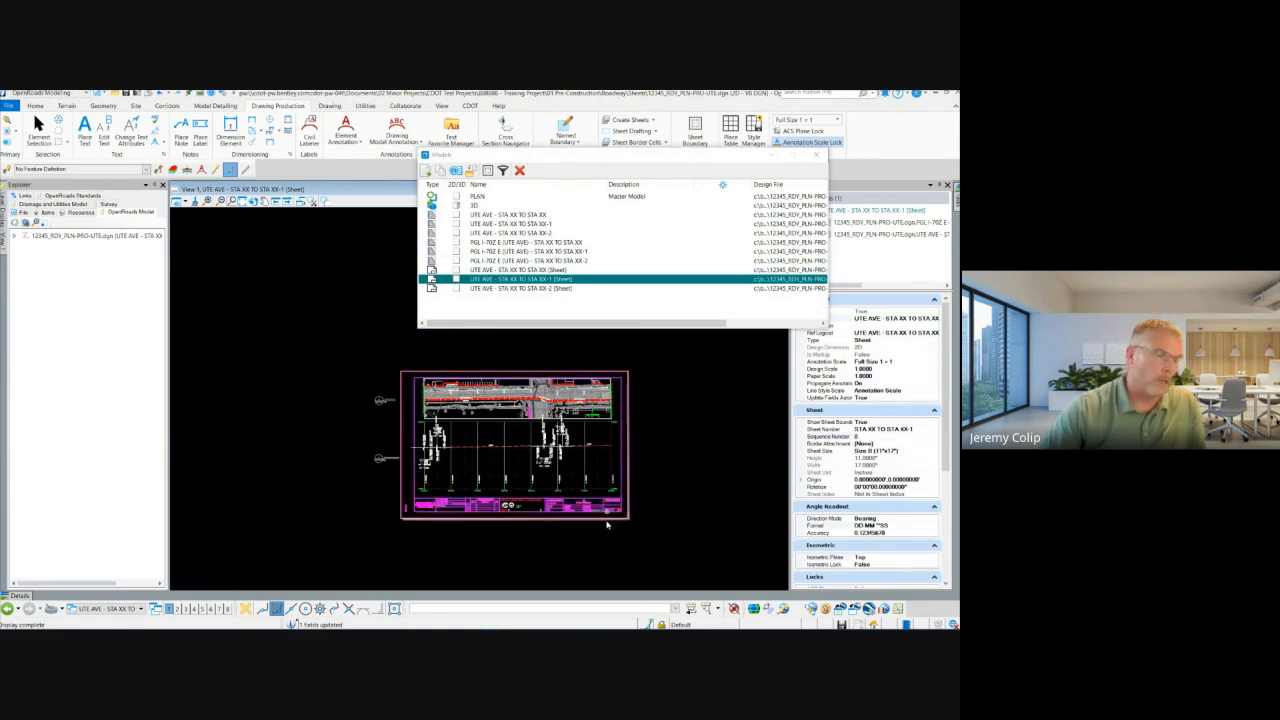
scroll(585, 481, up, 4)
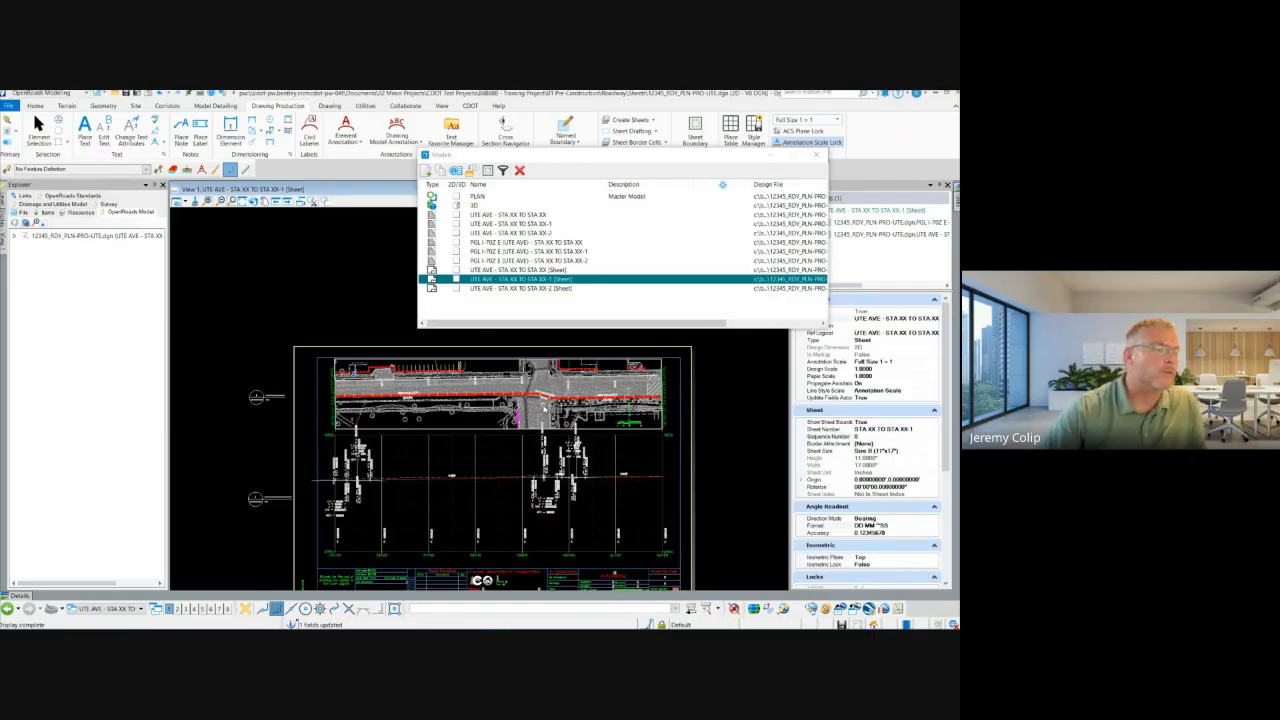
scroll(572, 545, up, 3)
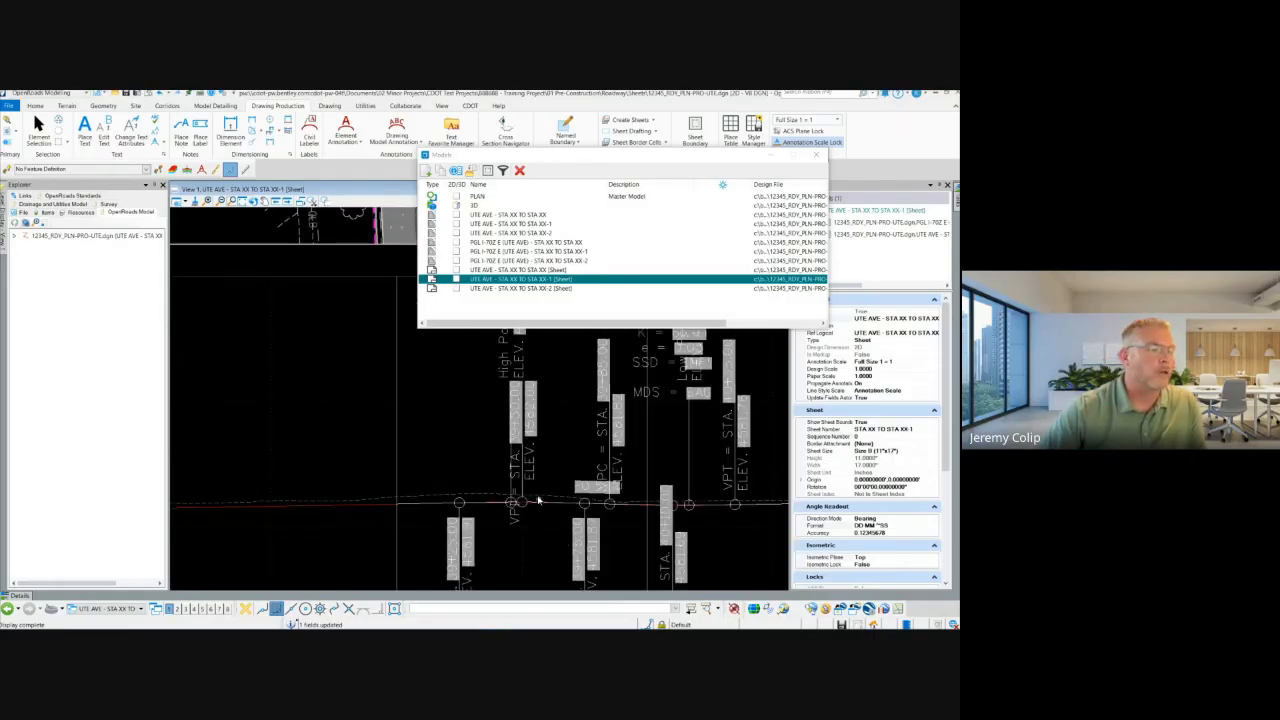
scroll(540, 427, down, 3)
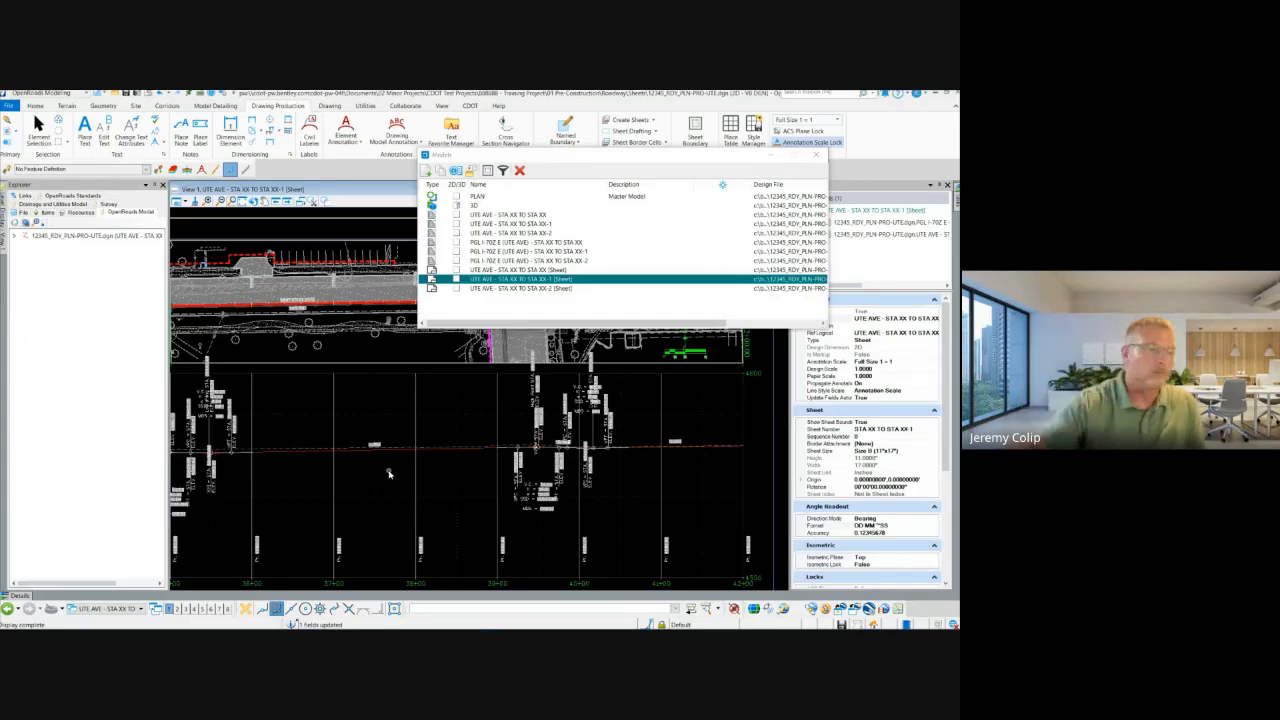
scroll(443, 461, down, 5)
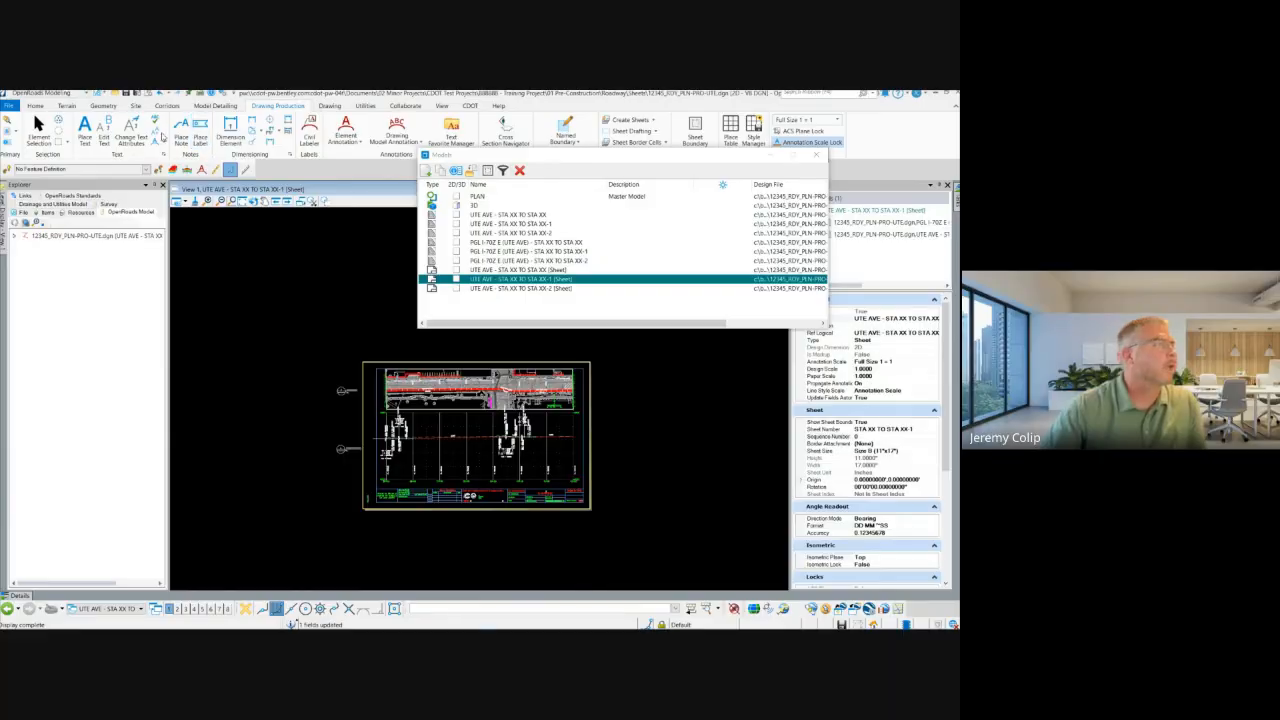
View the UTE AVE - STA XX TO STA XX-1 plan drawing model and its matching PGL I-70Z E (UTE AVE) profile drawing model.
click(548, 226)
double_click(548, 229)
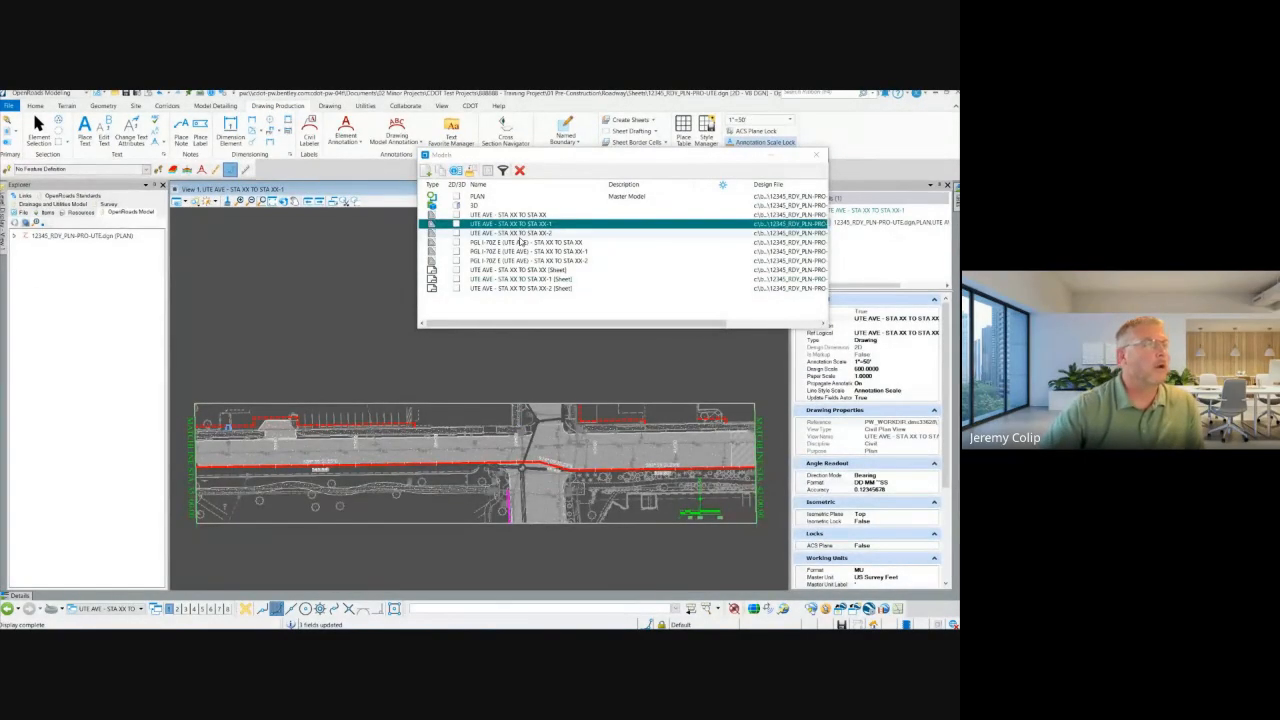
double_click(544, 252)
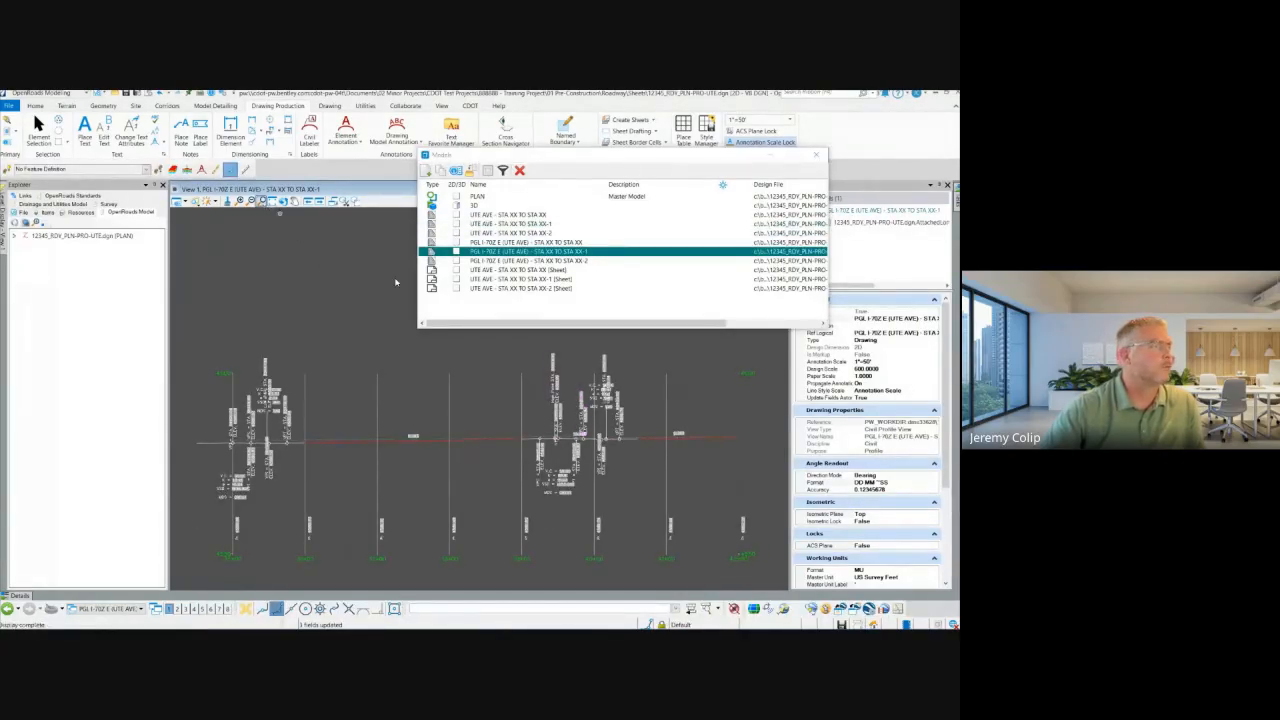
Try moving one vertical curve annotation to an empty area of the profile drawing and undo the move.
drag(558, 387, 467, 392)
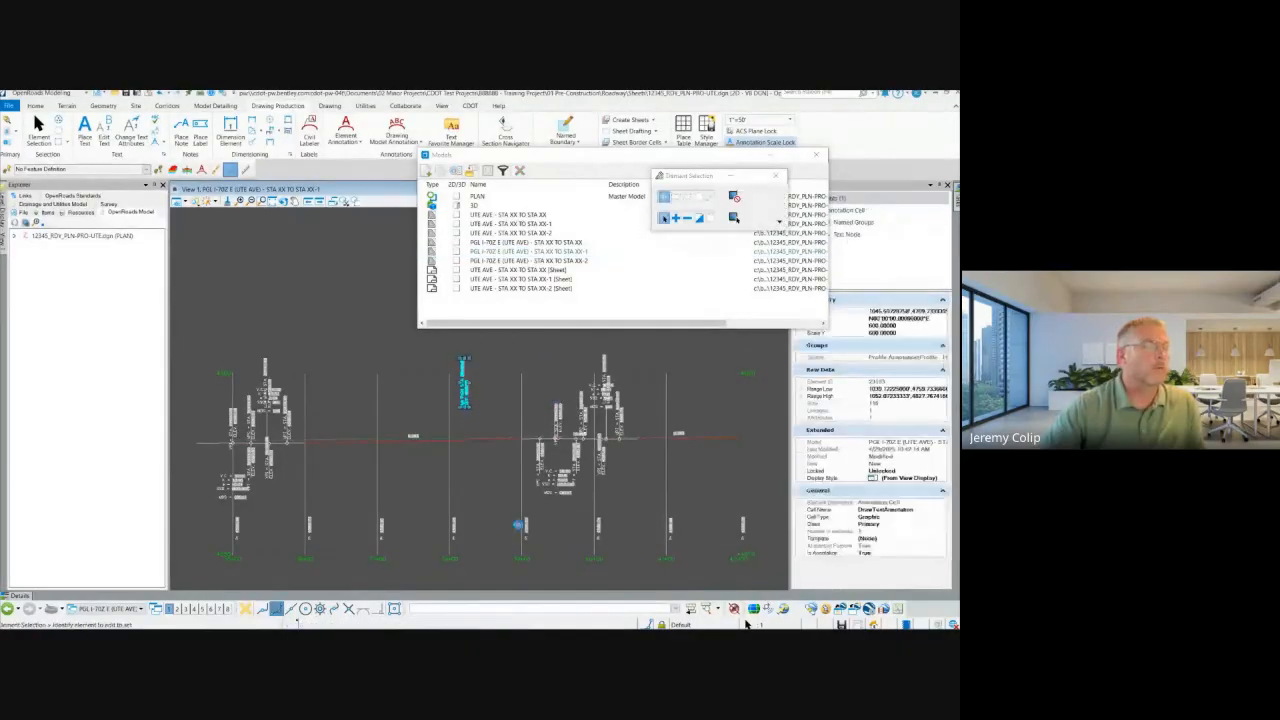
click(540, 353)
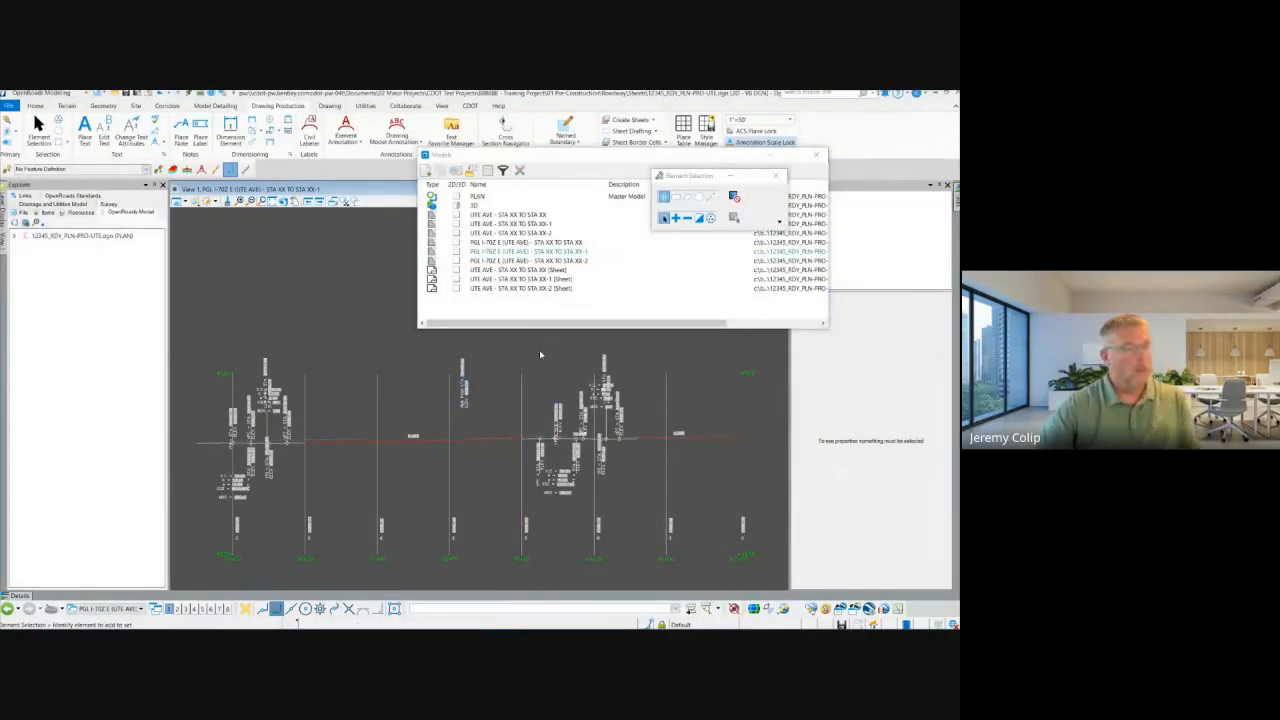
key(ctrl+z)
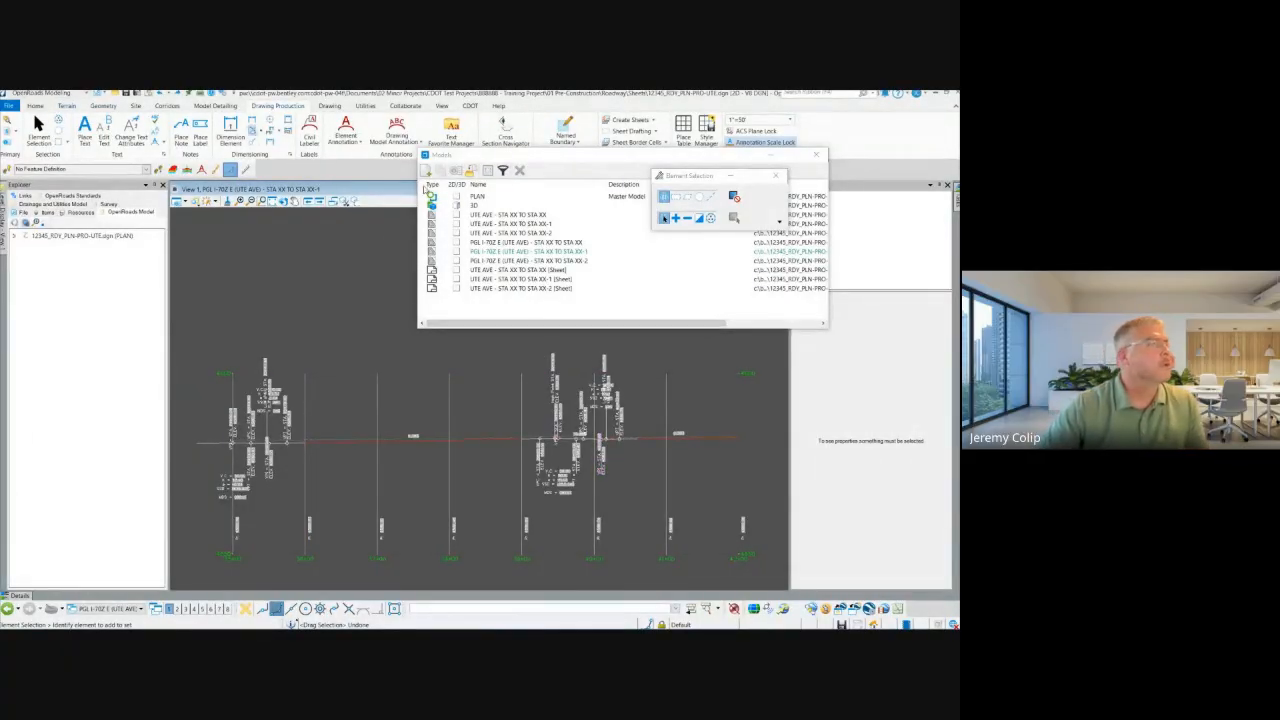
Revisit the UTE AVE plan drawing model ending in -1, and set the reference nesting depth to 2 in the matching profile drawing.
double_click(519, 222)
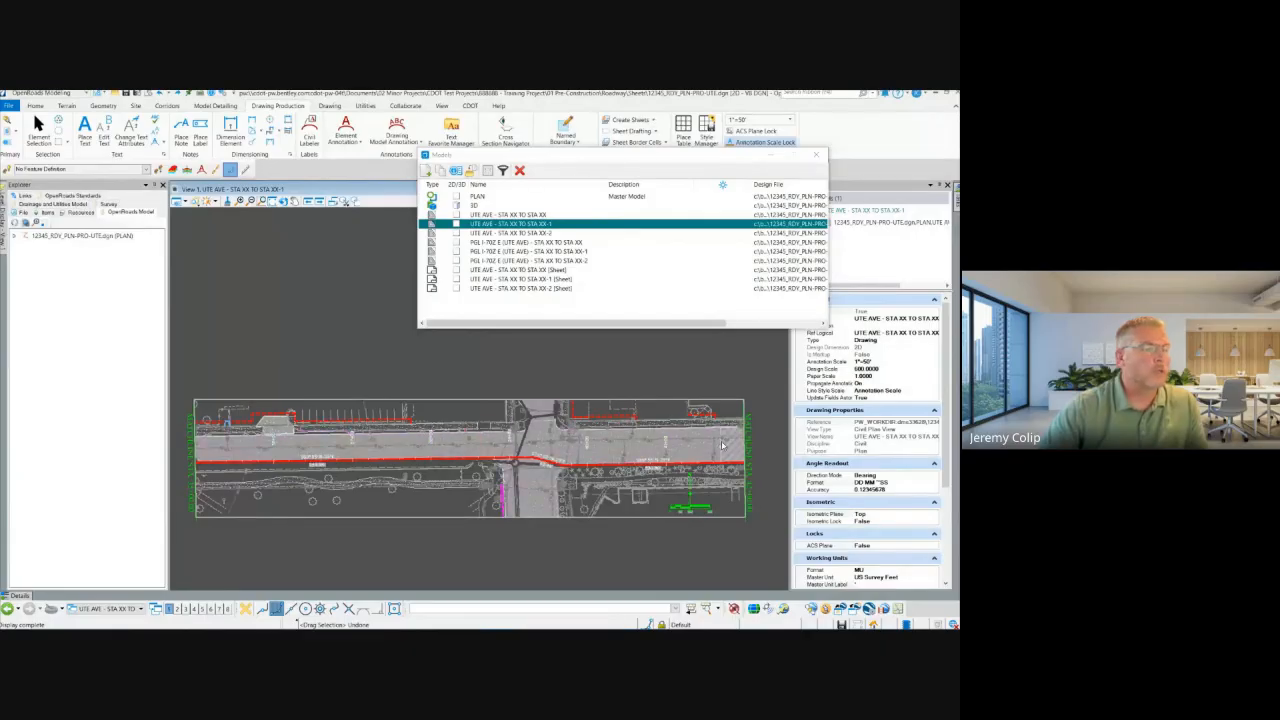
double_click(524, 251)
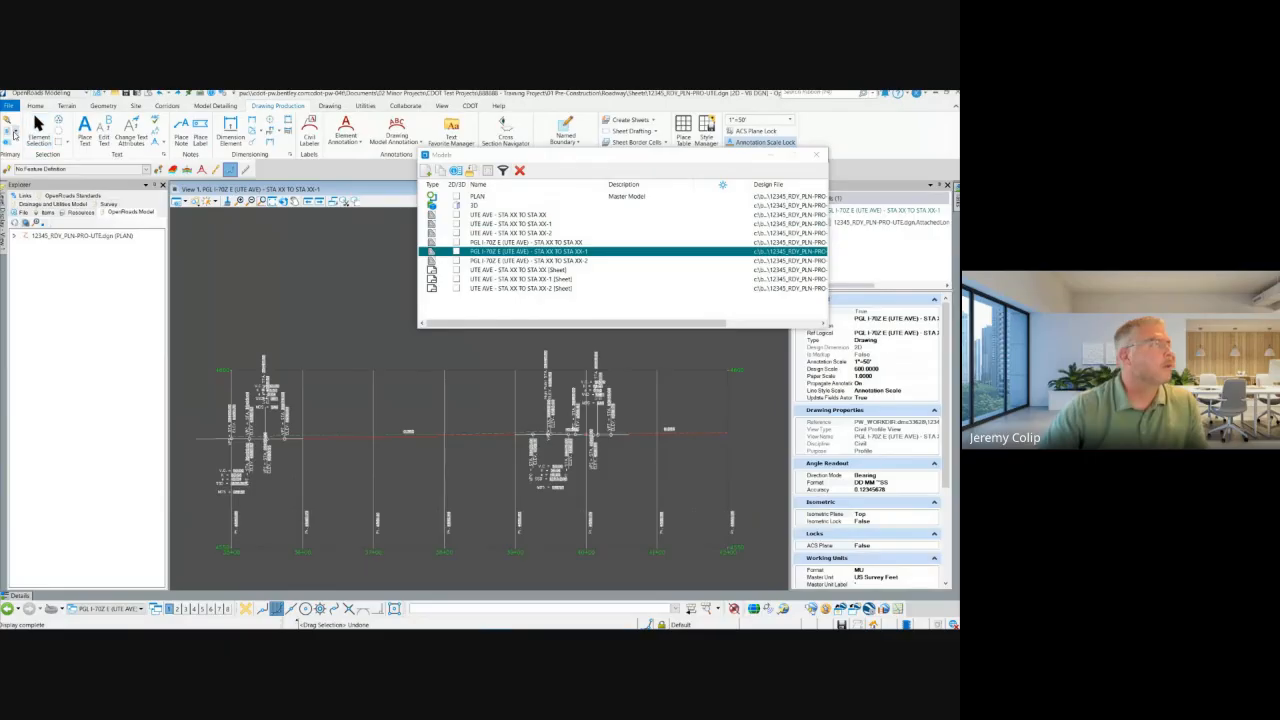
click(14, 133)
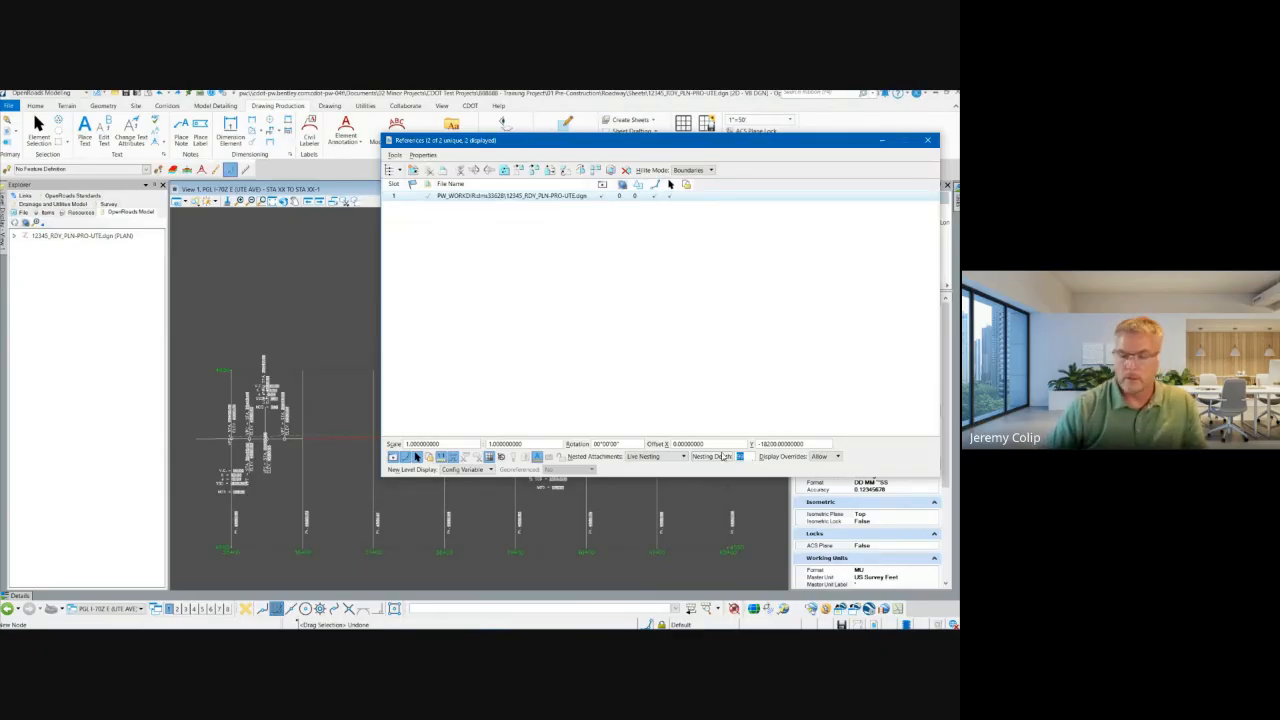
text(2)
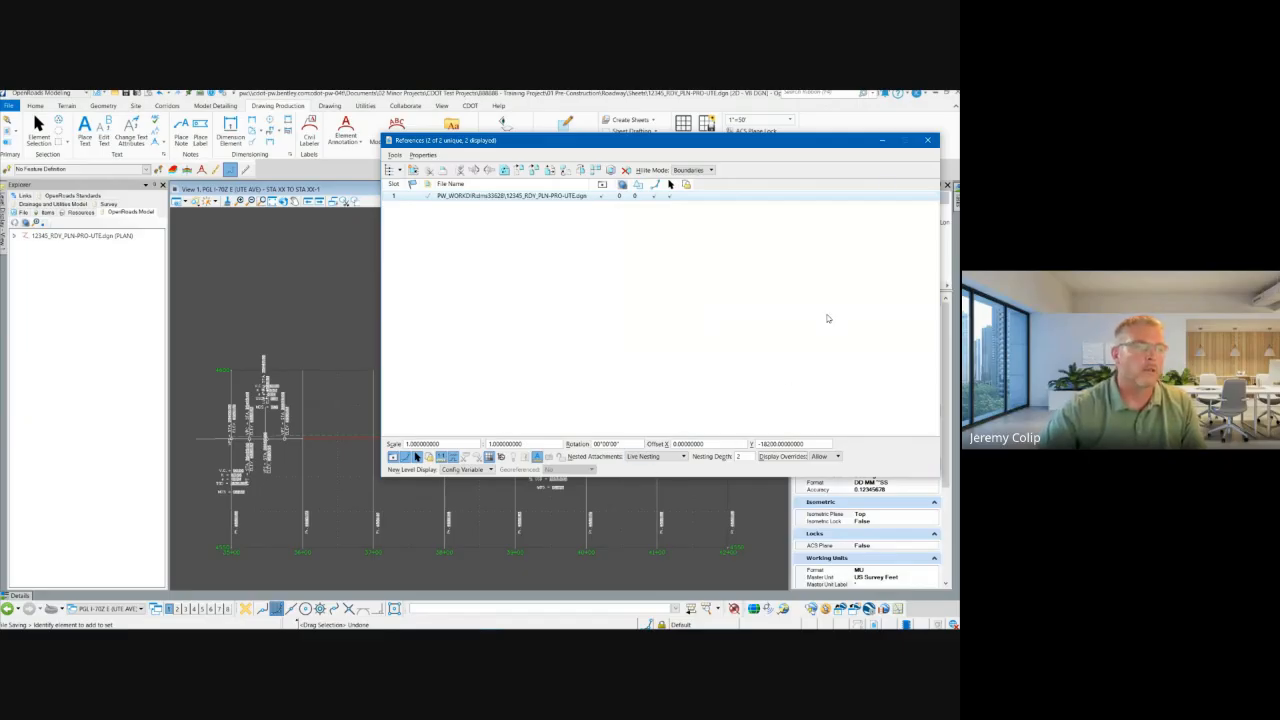
click(931, 144)
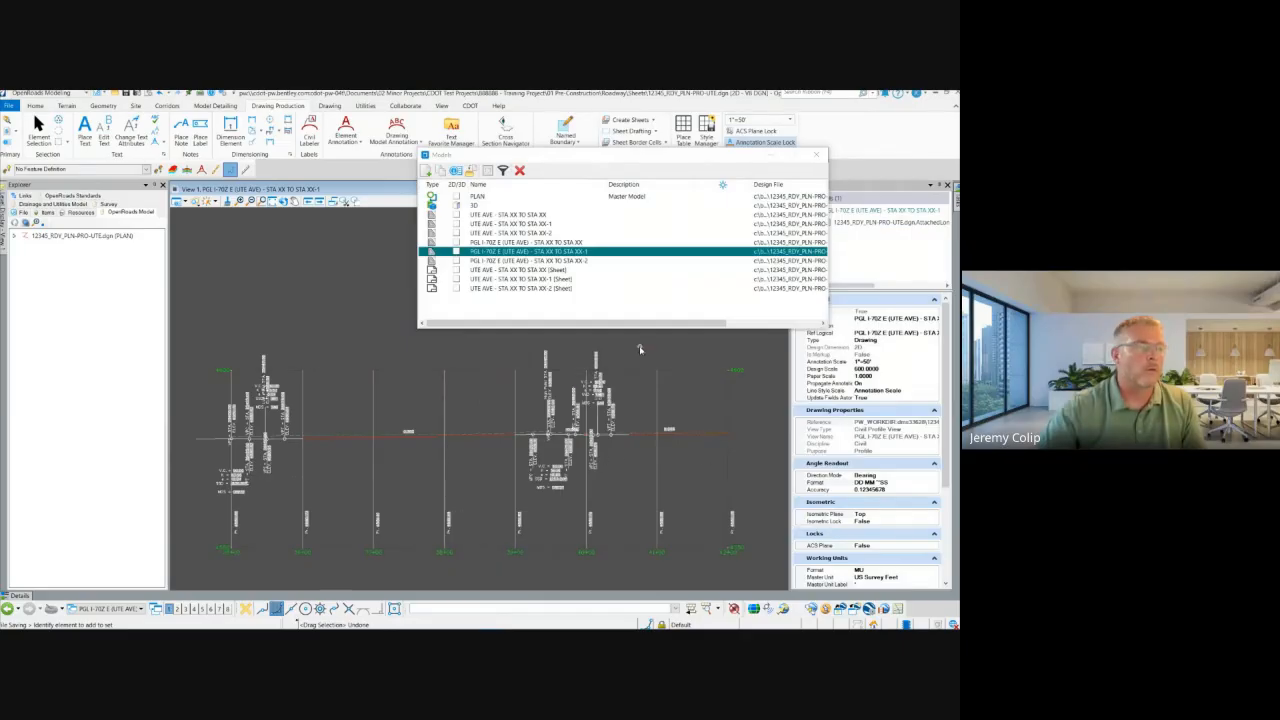
Open the UTE AVE - STA XX TO STA XX-1 sheet model and set the nesting depth of both its references to 3.
double_click(565, 280)
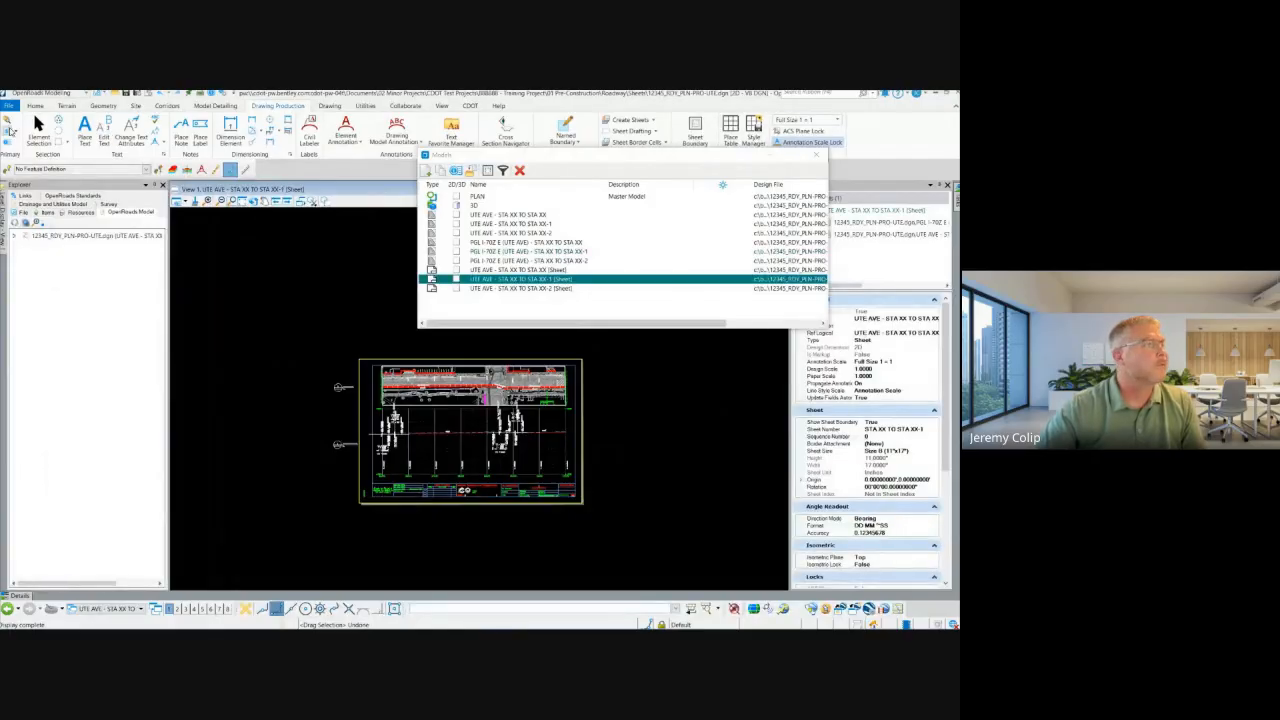
click(9, 128)
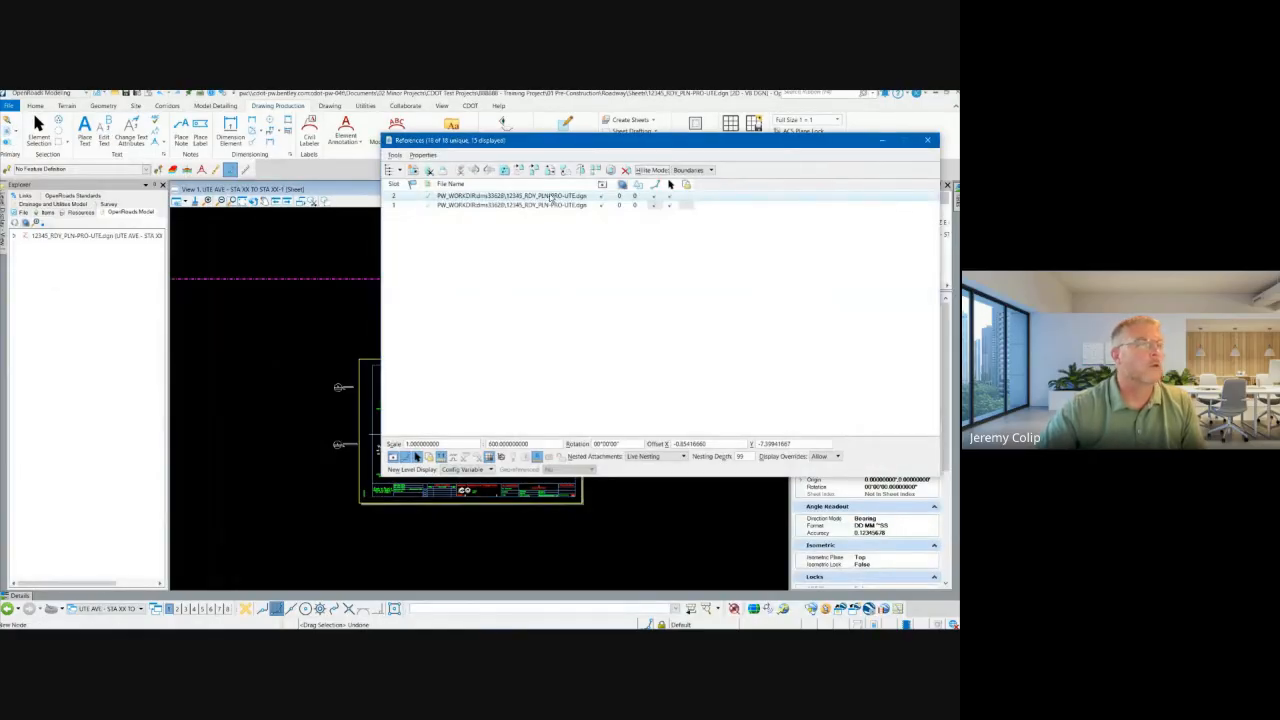
click(564, 206)
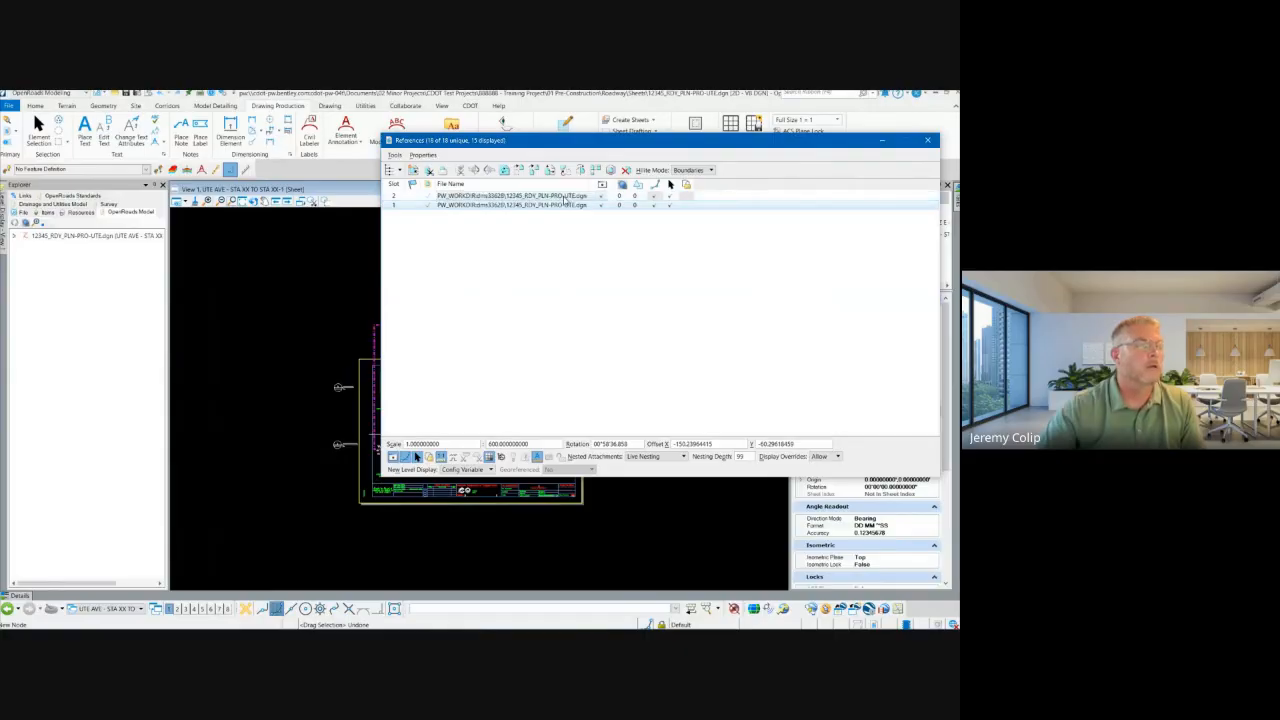
shift+click(583, 197)
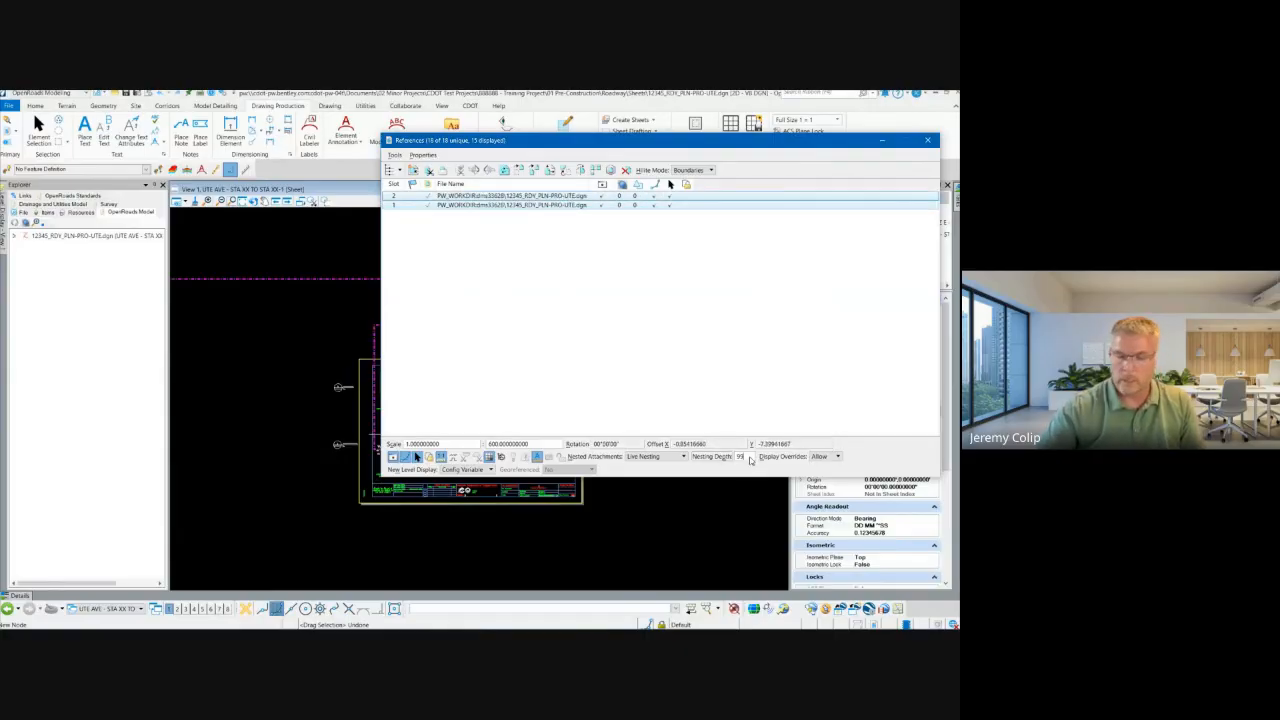
text(3)
key(Tab)
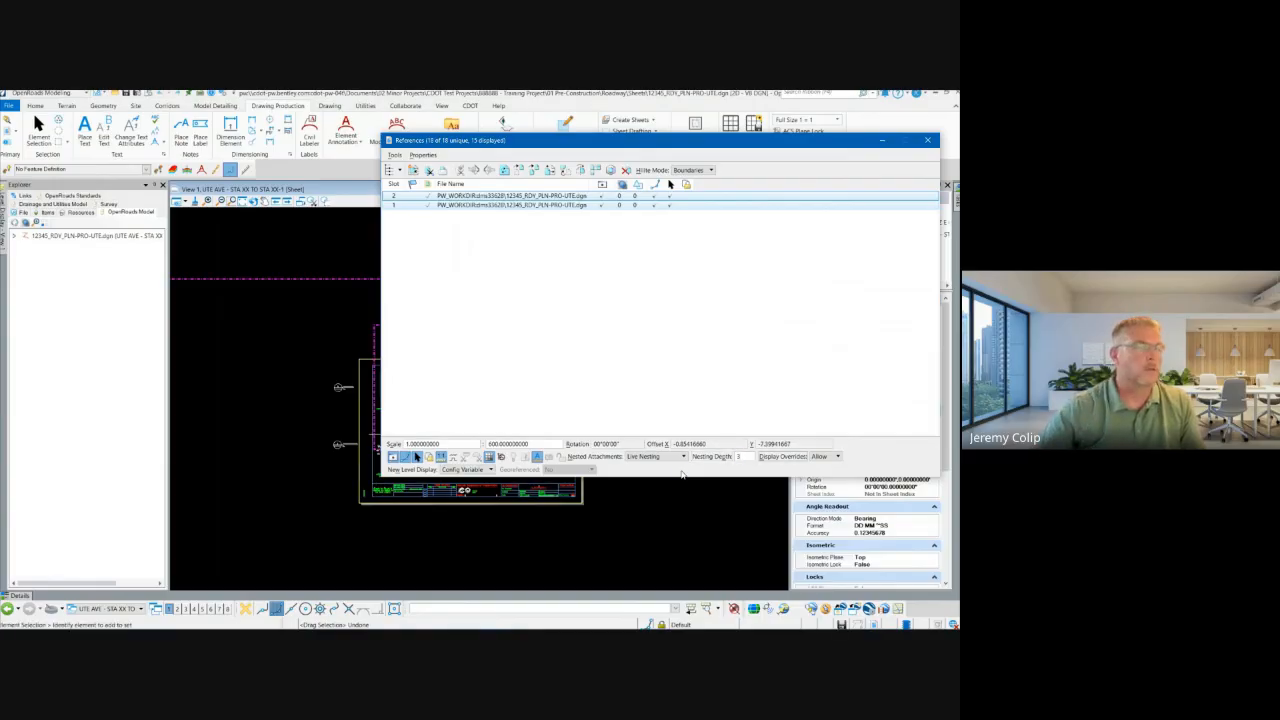
Try a nesting depth of 2 on both references of the sheet.
drag(685, 157, 770, 205)
double_click(822, 516)
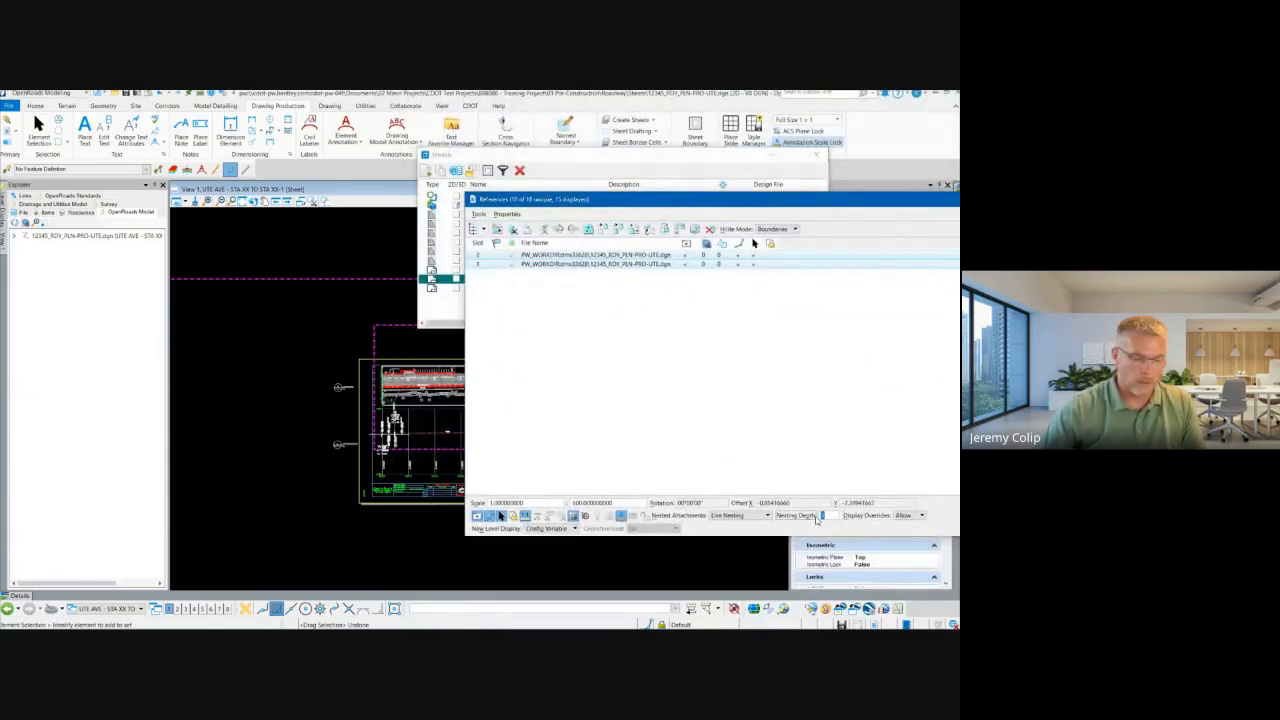
text(2)
key(Return)
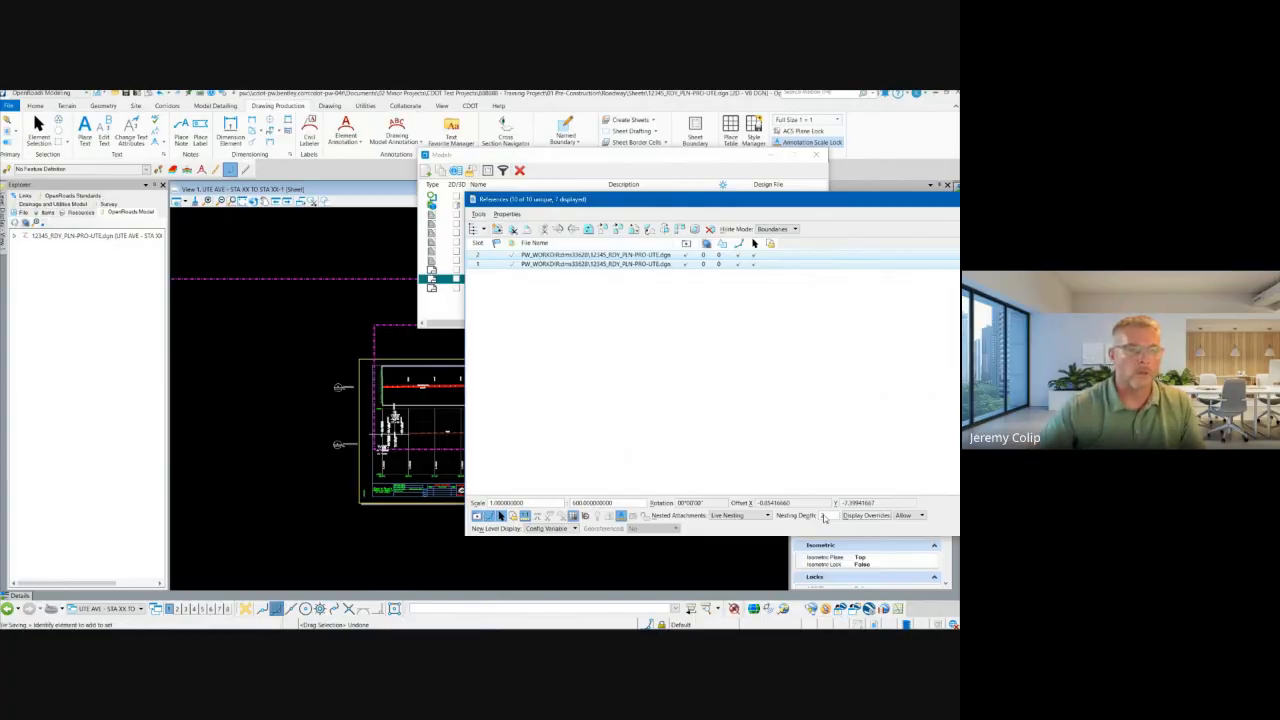
Set the nesting depth of both sheet references to 3, and close the References and Models dialogs.
double_click(821, 516)
text(3)
key(Return)
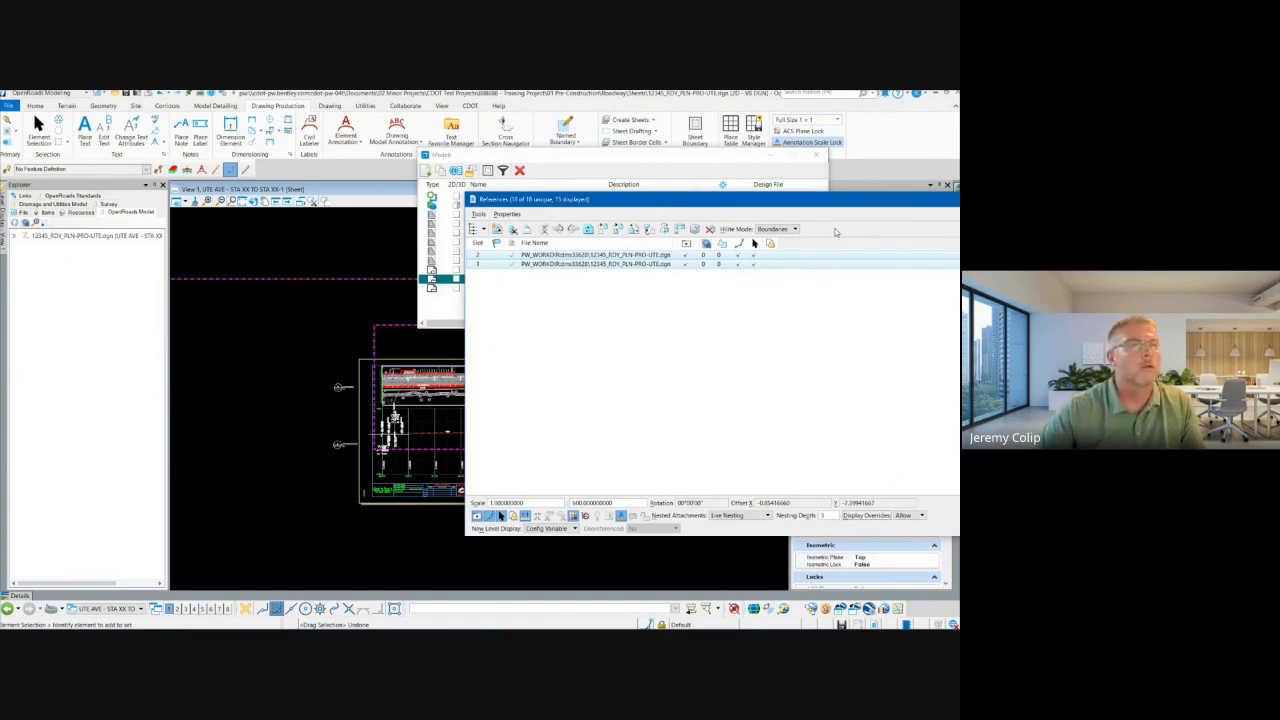
drag(855, 208, 421, 276)
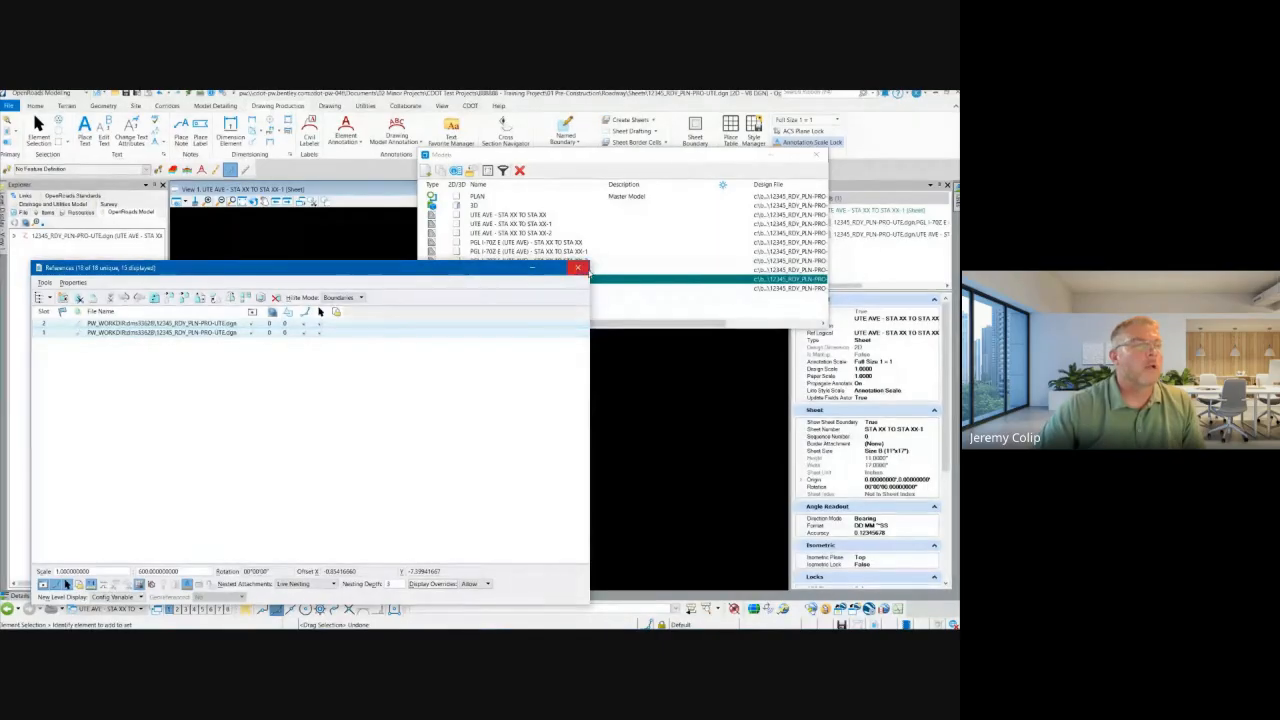
click(578, 268)
click(558, 313)
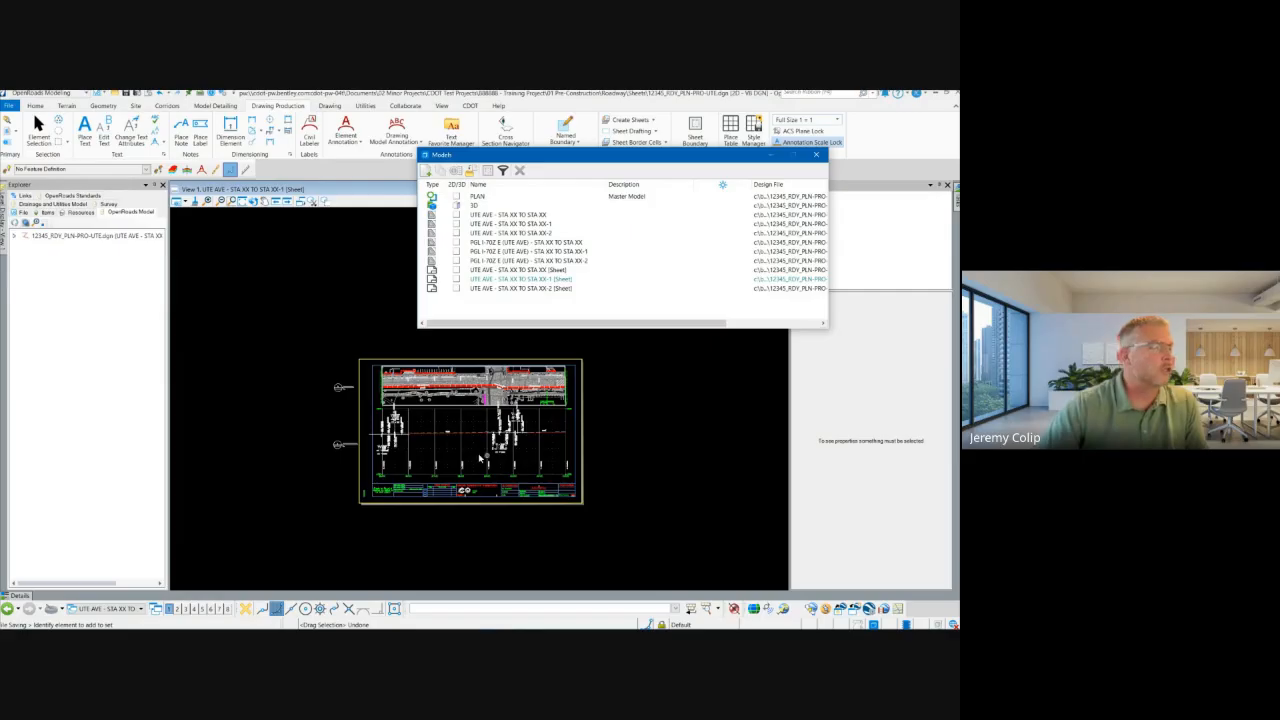
scroll(480, 459, up, 2)
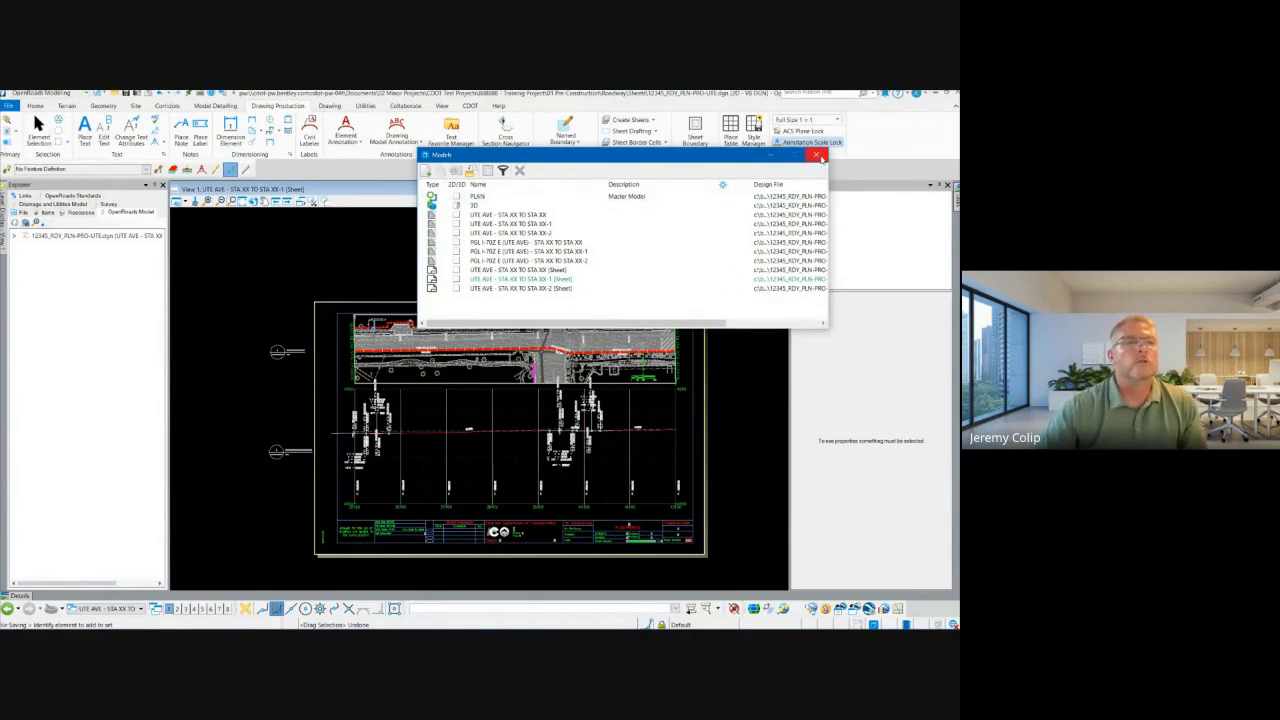
click(818, 157)
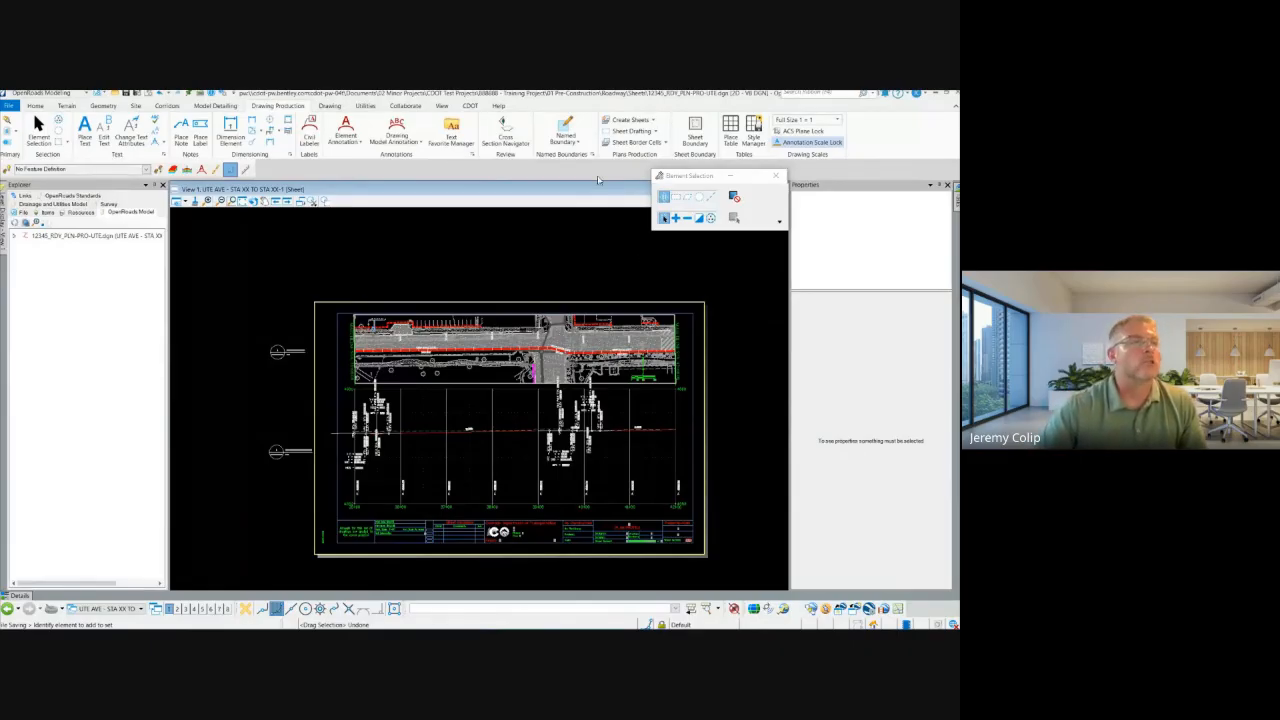
Review the drawing seeds available for placing a civil profile named boundary, and close the tool without placing anything.
click(566, 136)
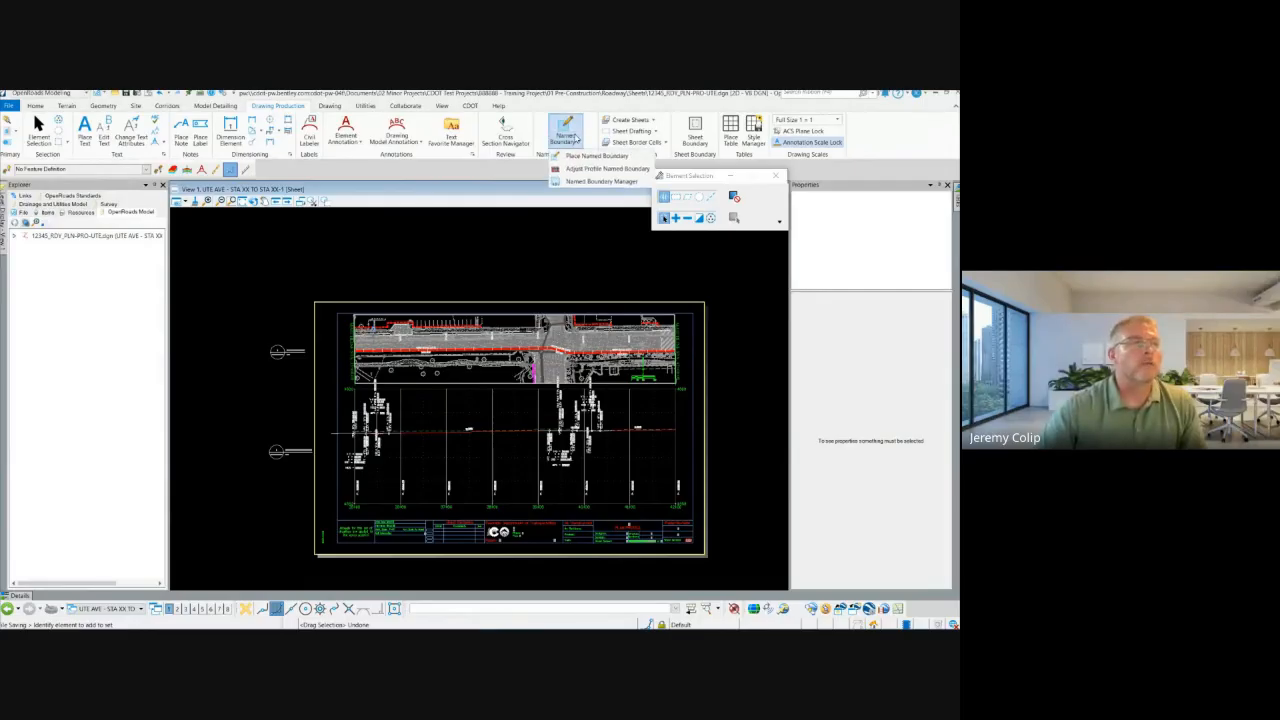
click(581, 157)
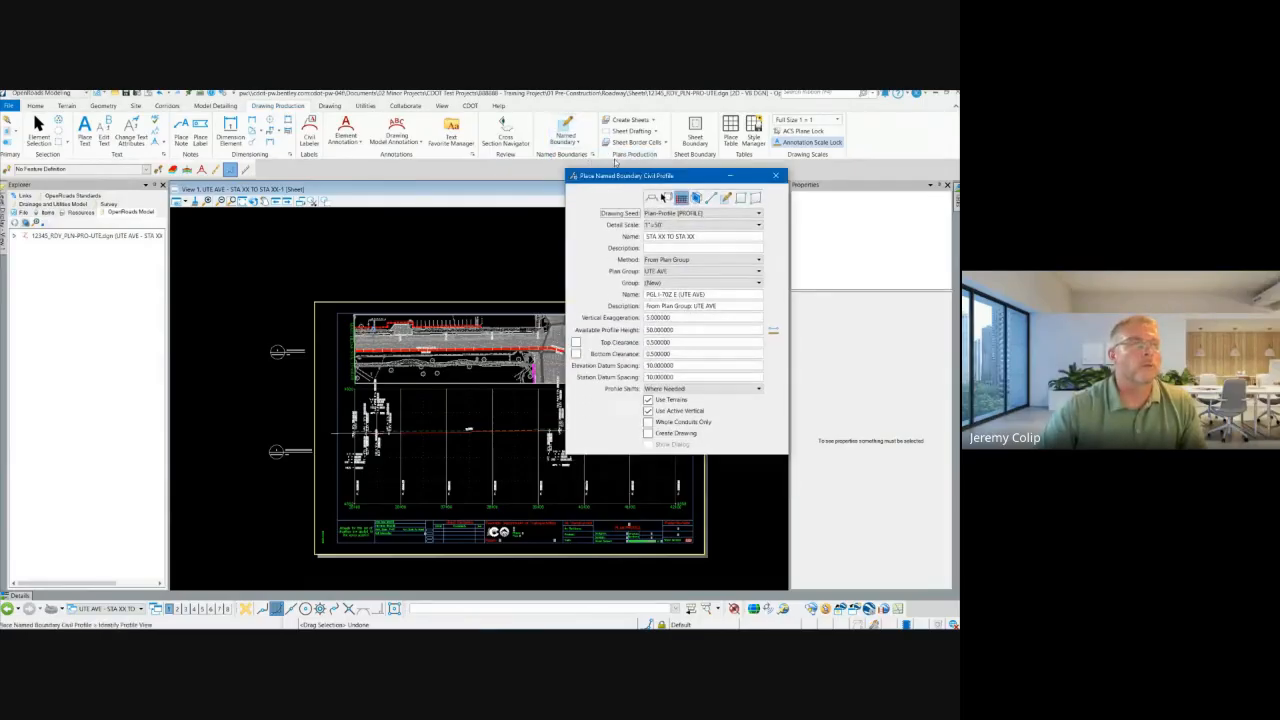
click(684, 213)
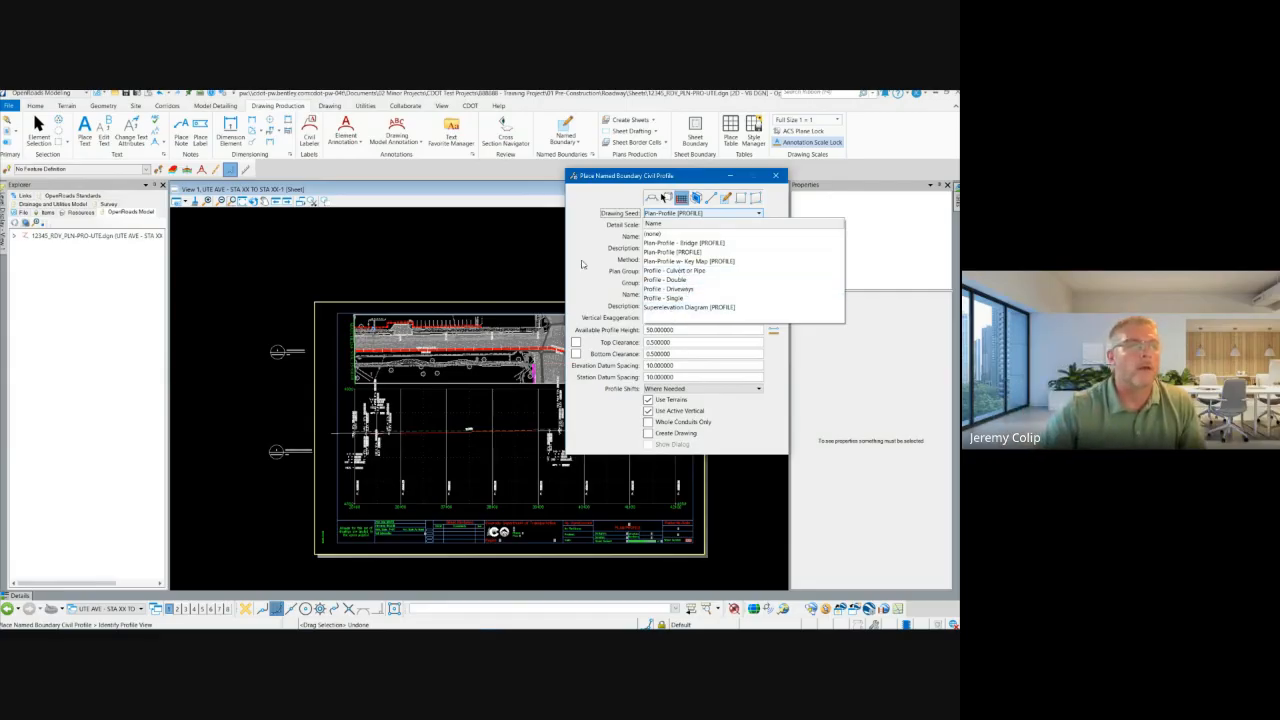
click(625, 180)
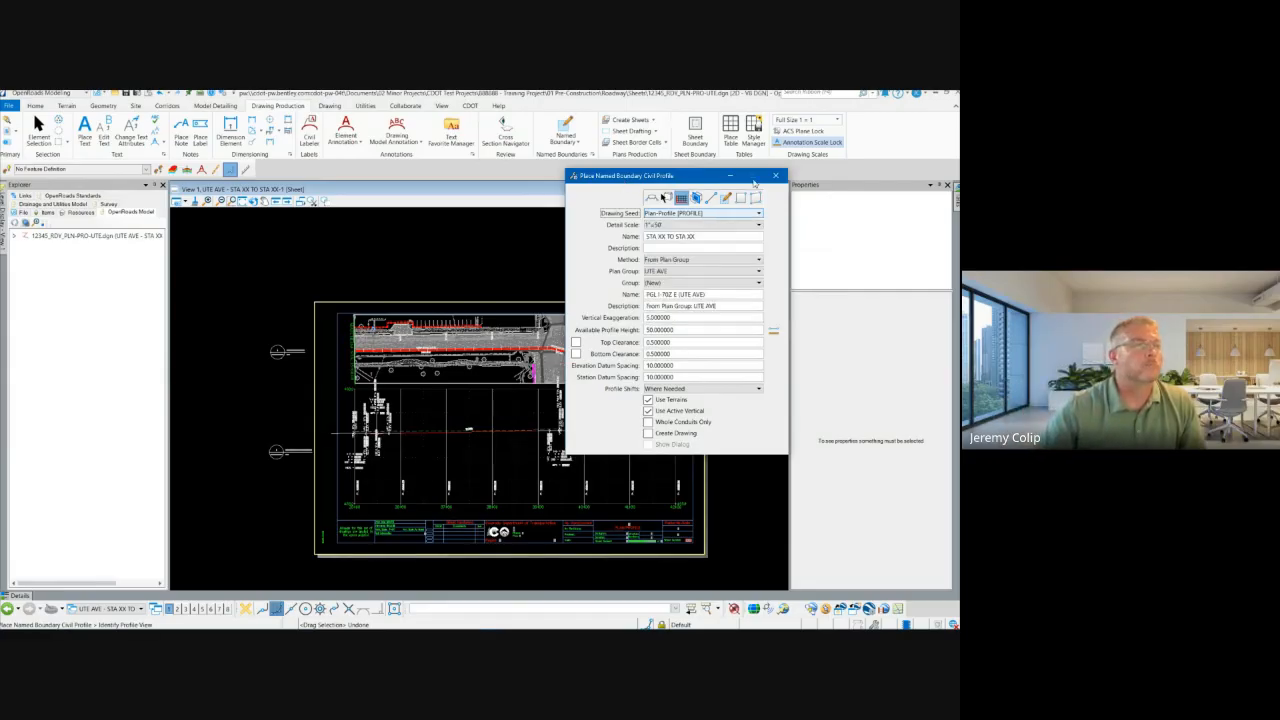
click(775, 177)
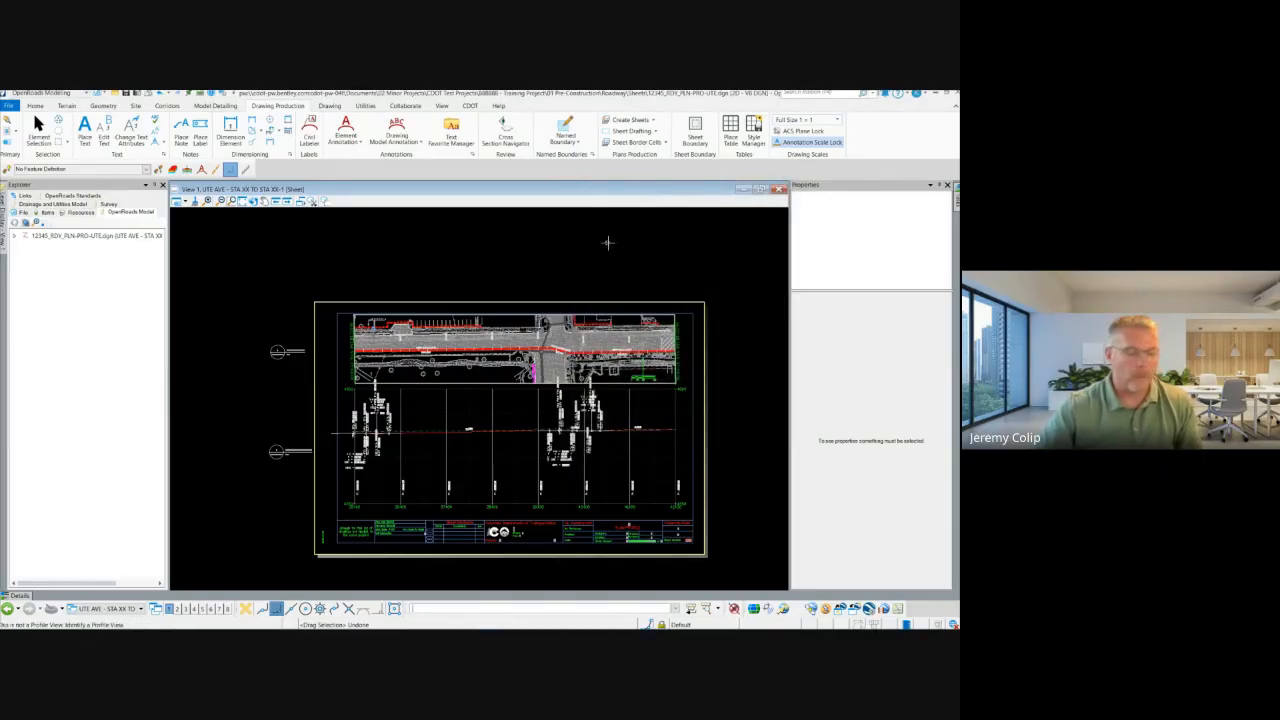